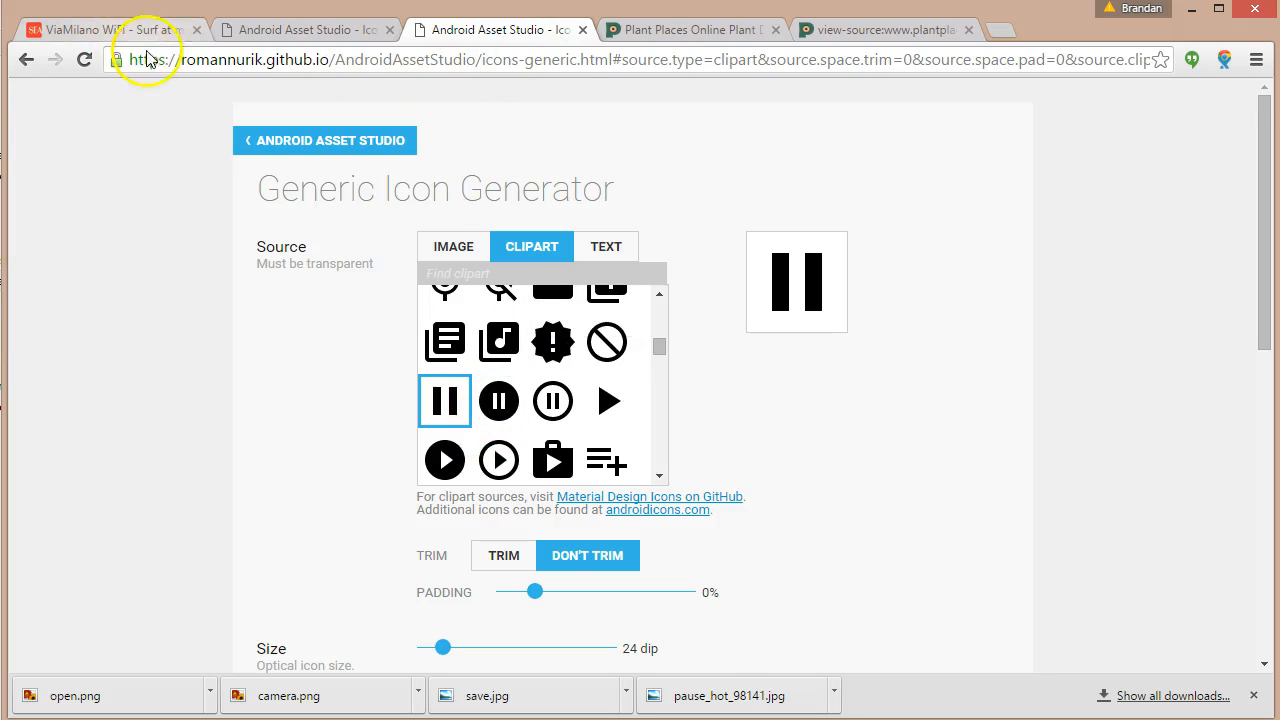
Switch to the MIT App Inventor window to review the app's layout and media files, and return to Android Asset Studio.
{"action": "left_click", "coordinate": [454, 719]}
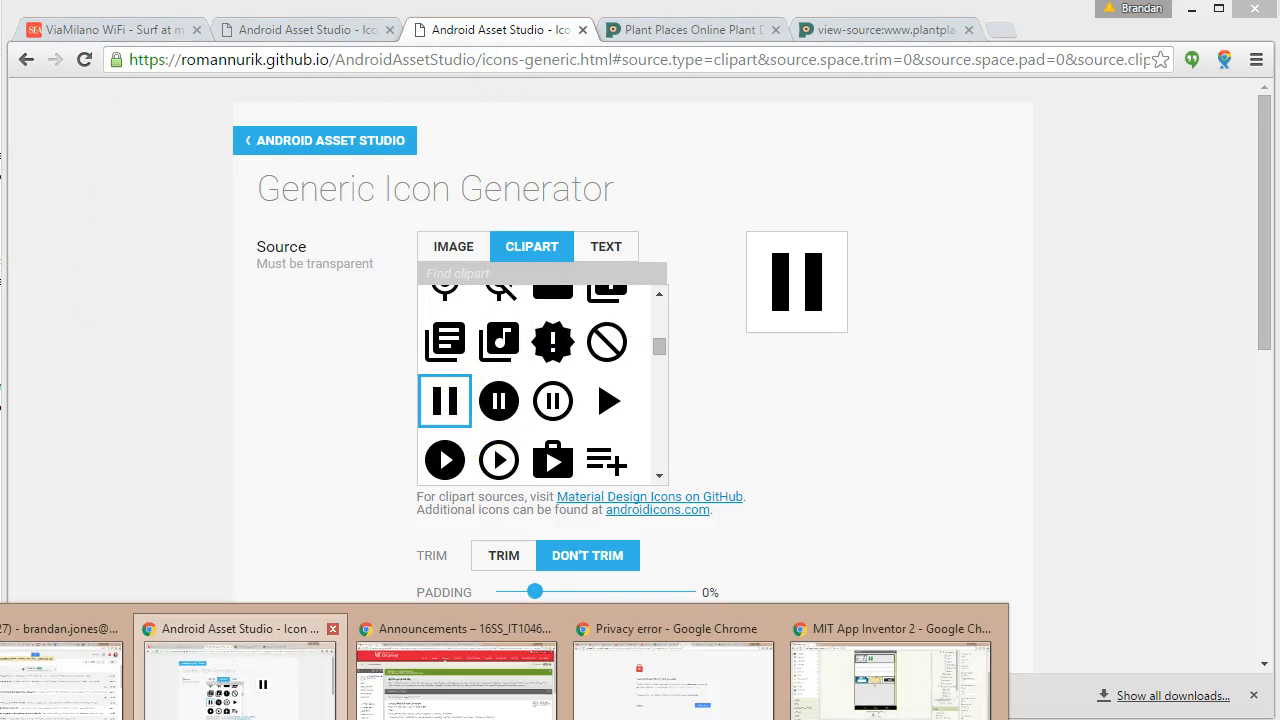
{"action": "left_click", "coordinate": [890, 665]}
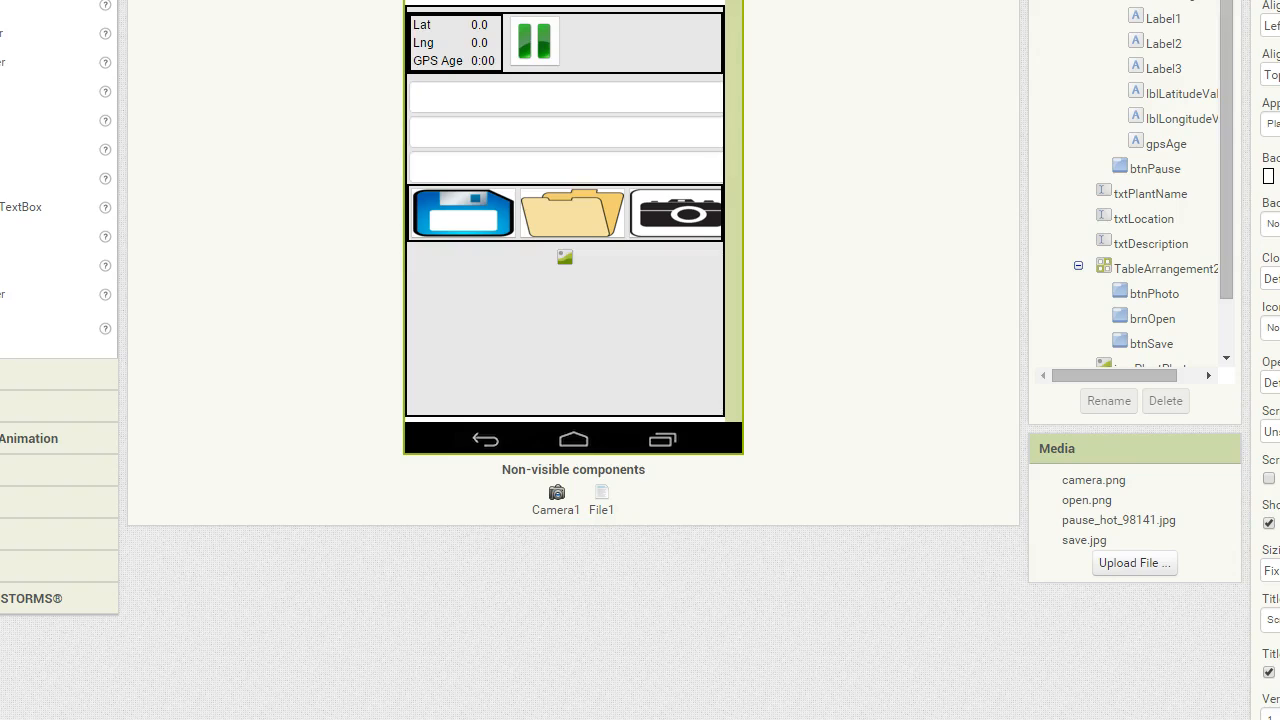
{"action": "mouse_move", "coordinate": [456, 718]}
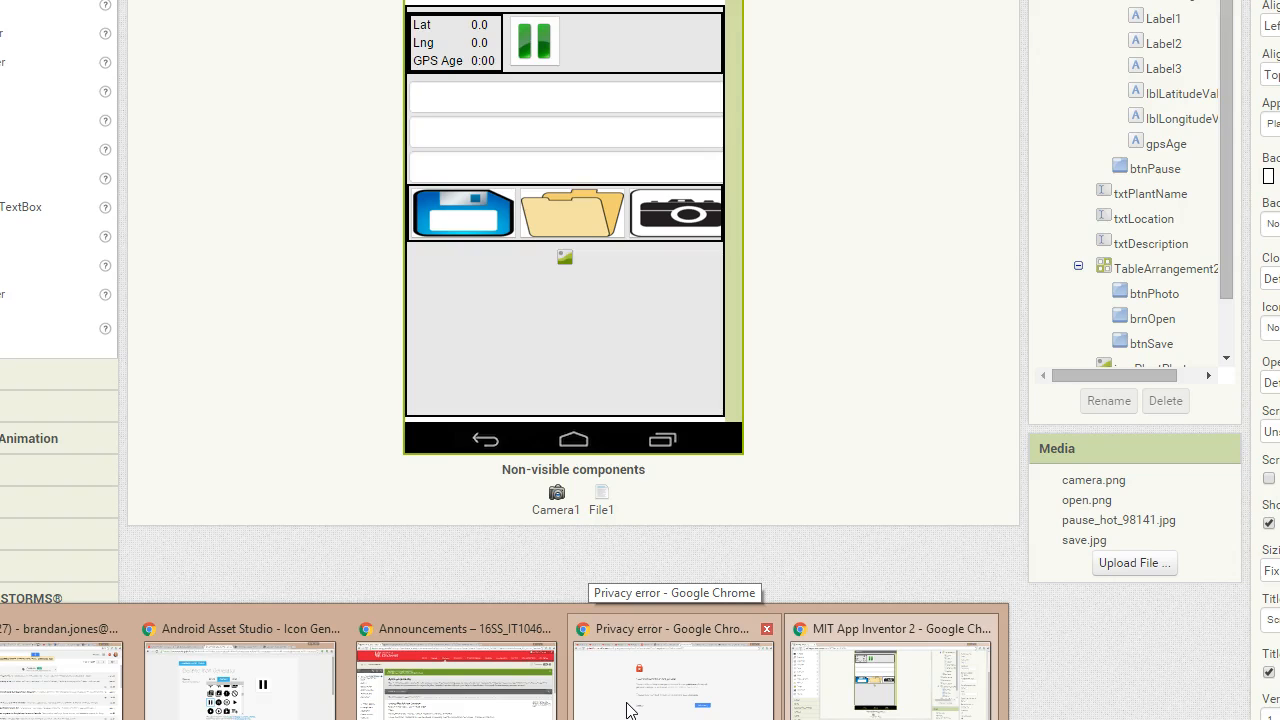
{"action": "left_click", "coordinate": [286, 680]}
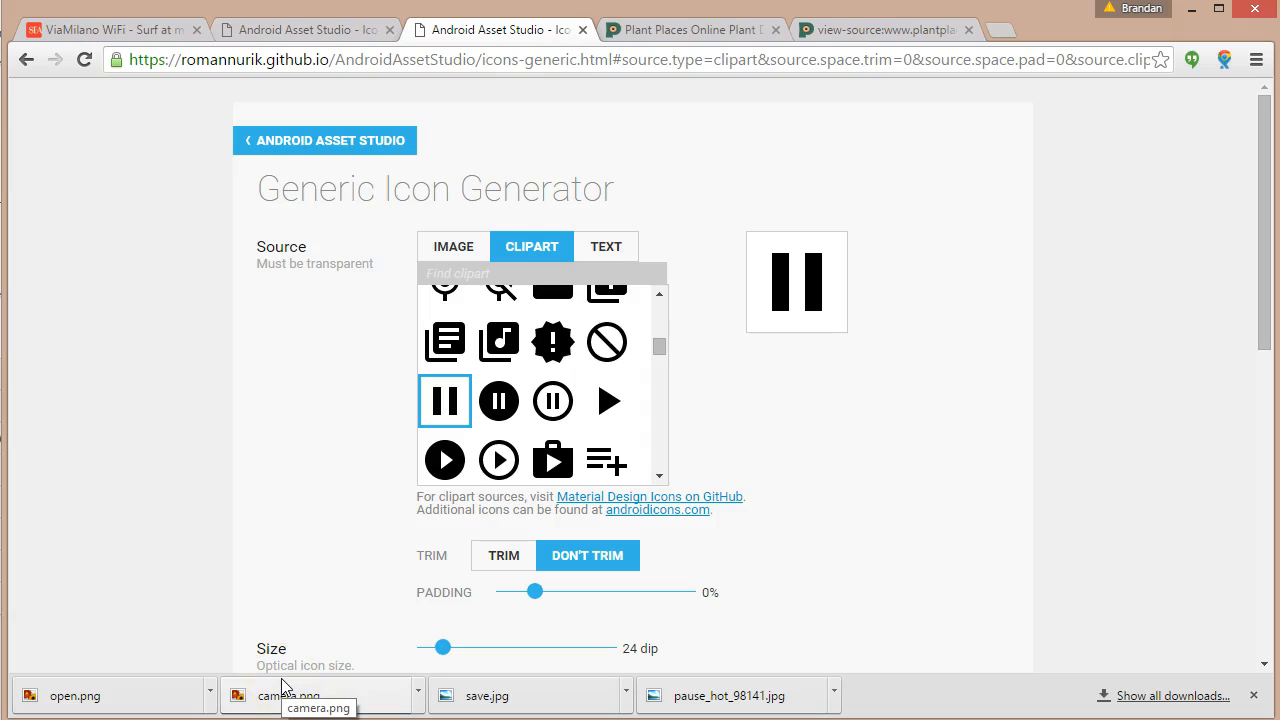
View the PlantPlaces.com home page and the top menu's bgcolor value in its page source.
{"action": "left_click", "coordinate": [629, 33]}
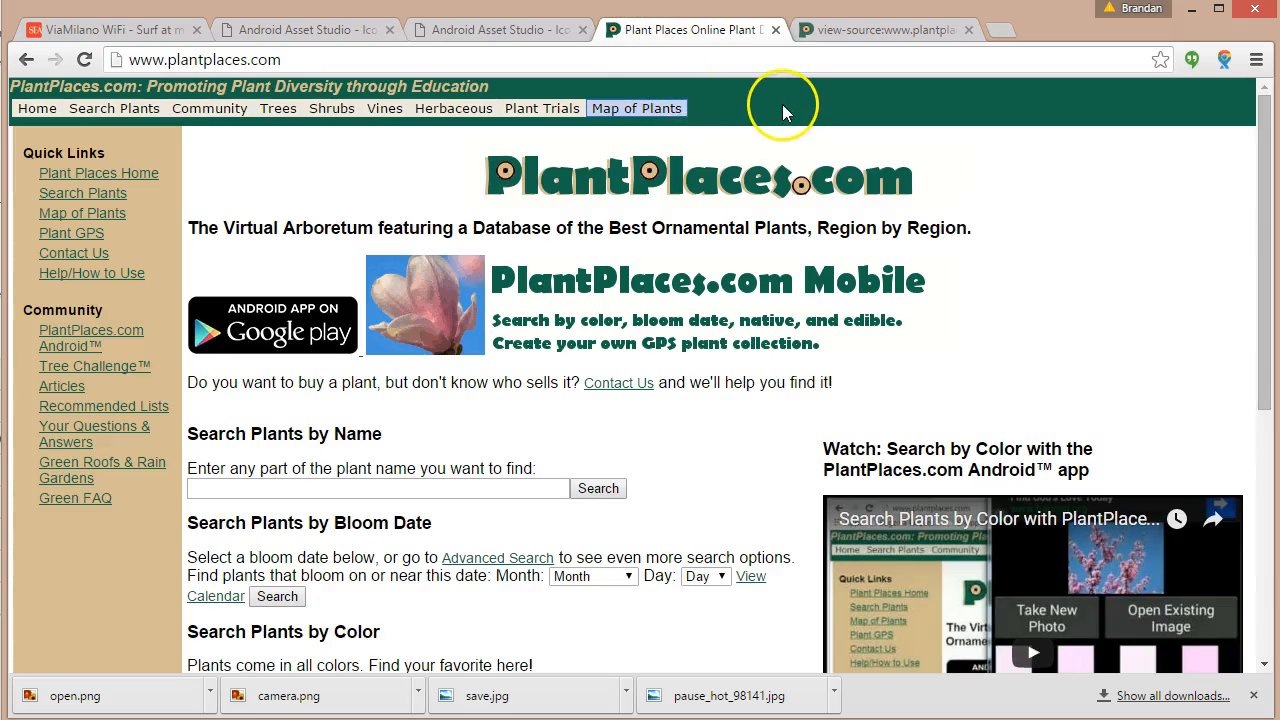
{"action": "left_click", "coordinate": [900, 32]}
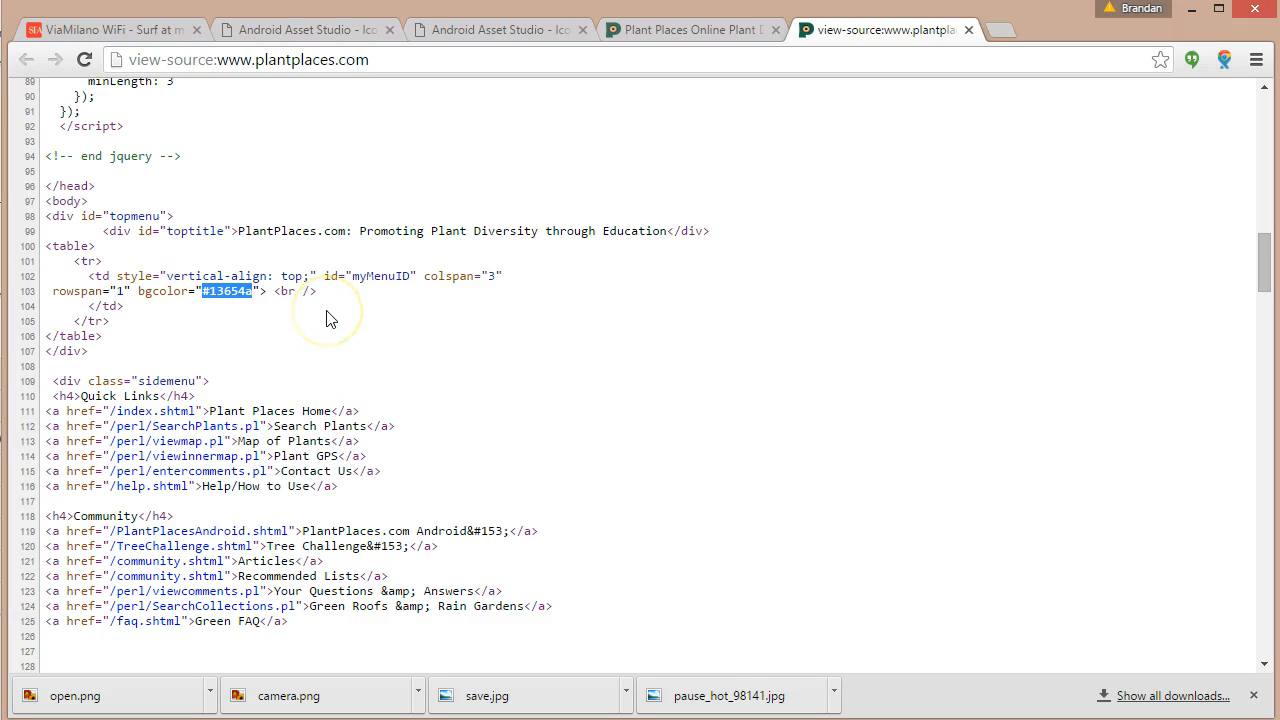
Check the existing launcher icon's foreground colour and reopen a fresh Launcher Icon Generator from the Android Asset Studio start page.
{"action": "left_click", "coordinate": [300, 32]}
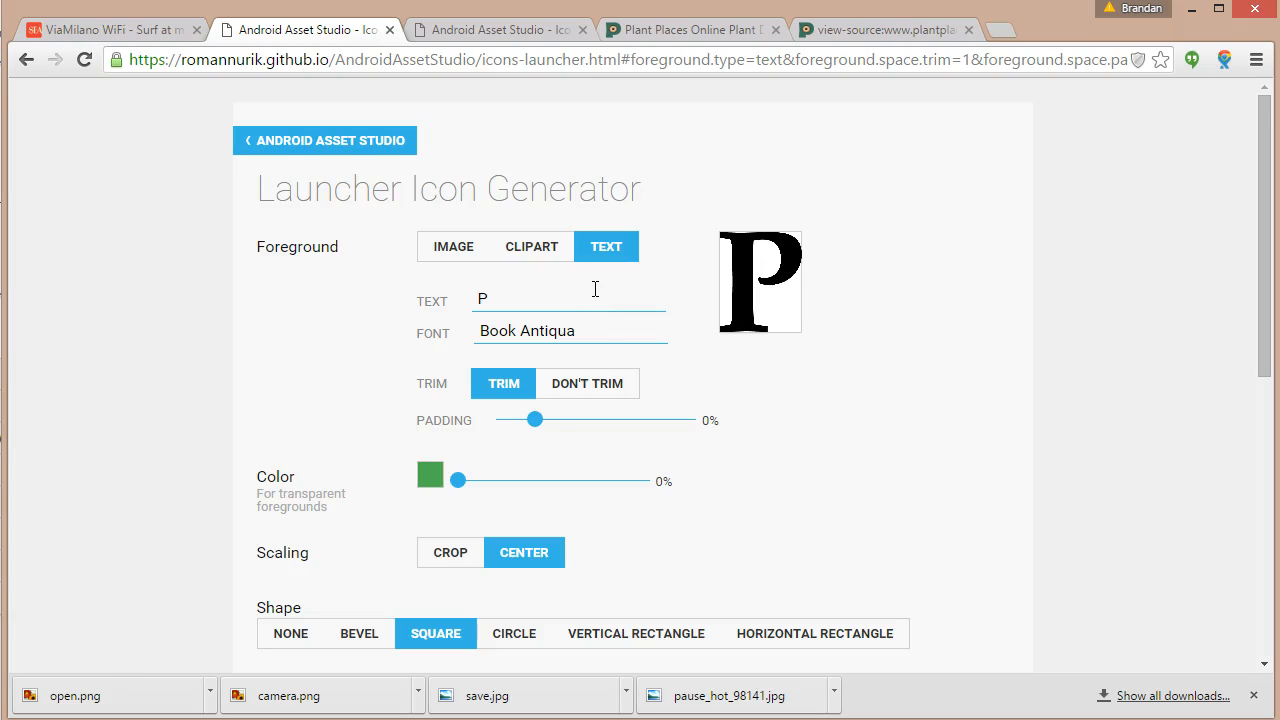
{"action": "left_click", "coordinate": [433, 477]}
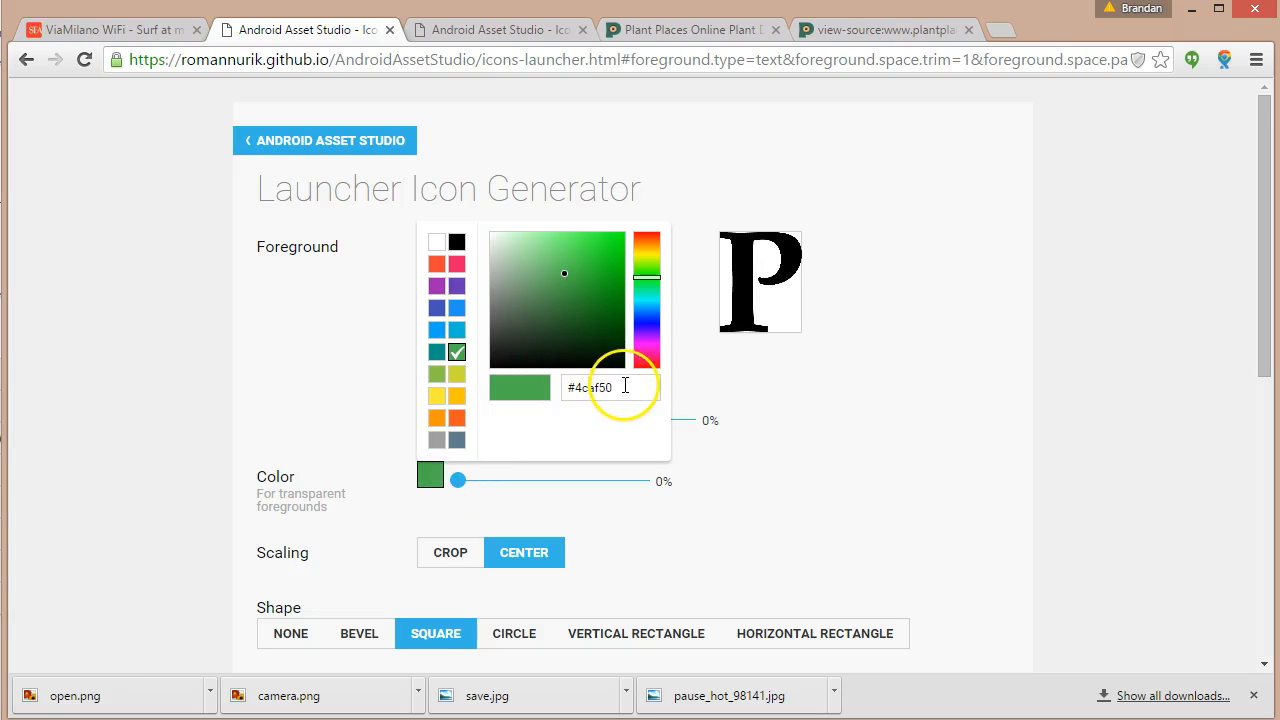
{"action": "left_click", "coordinate": [950, 378]}
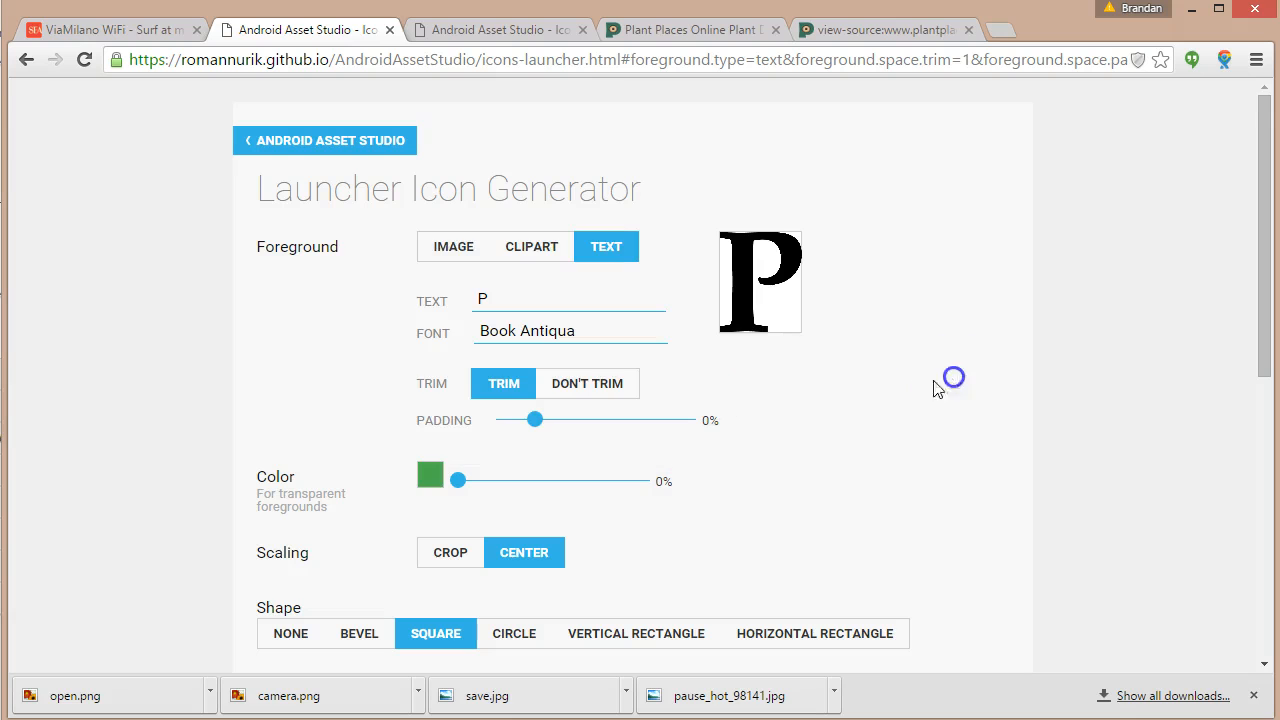
{"action": "left_click", "coordinate": [375, 148]}
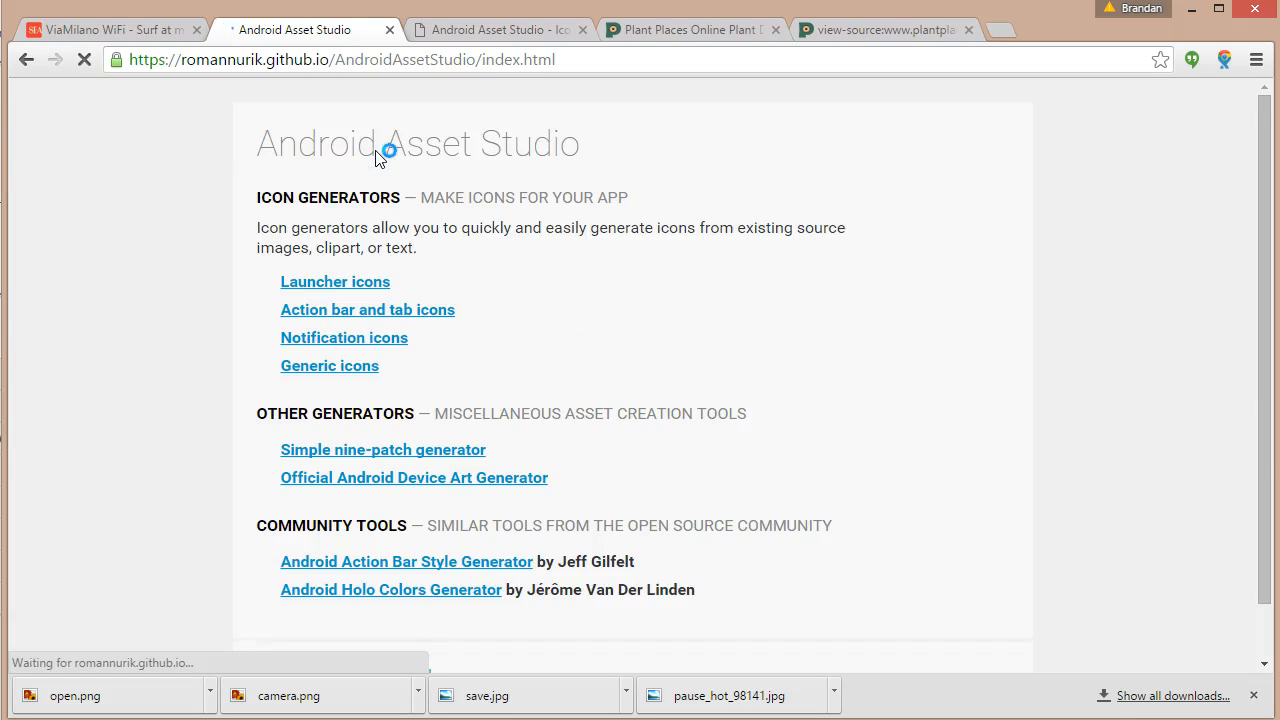
{"action": "left_click", "coordinate": [372, 282]}
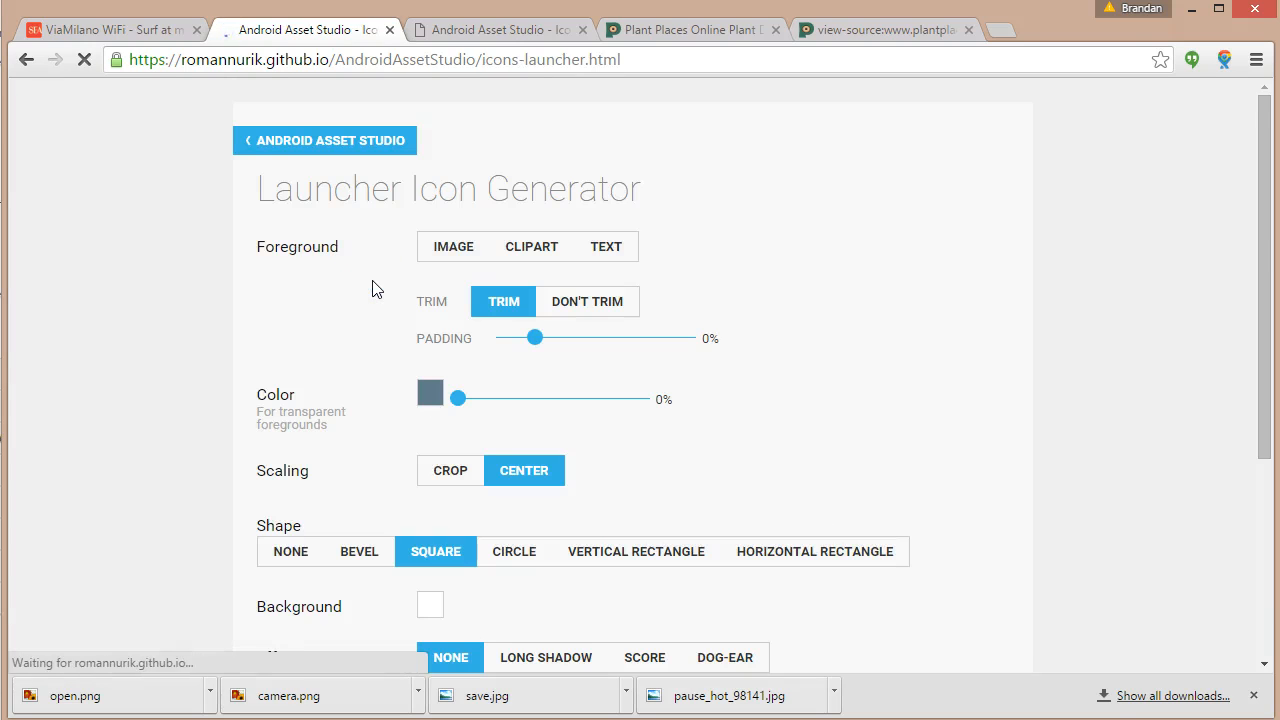
Set the launcher icon's foreground to the text P in the Book Antiqua font.
{"action": "left_click", "coordinate": [600, 256]}
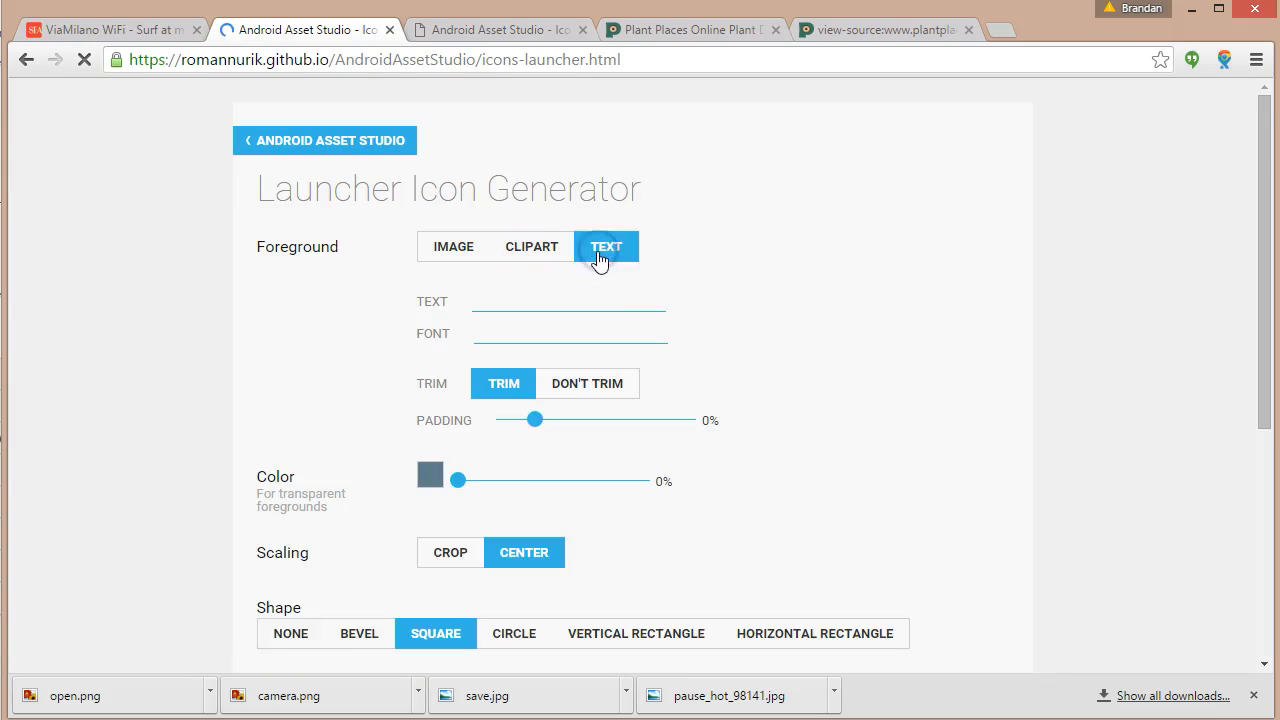
{"action": "left_click", "coordinate": [552, 298]}
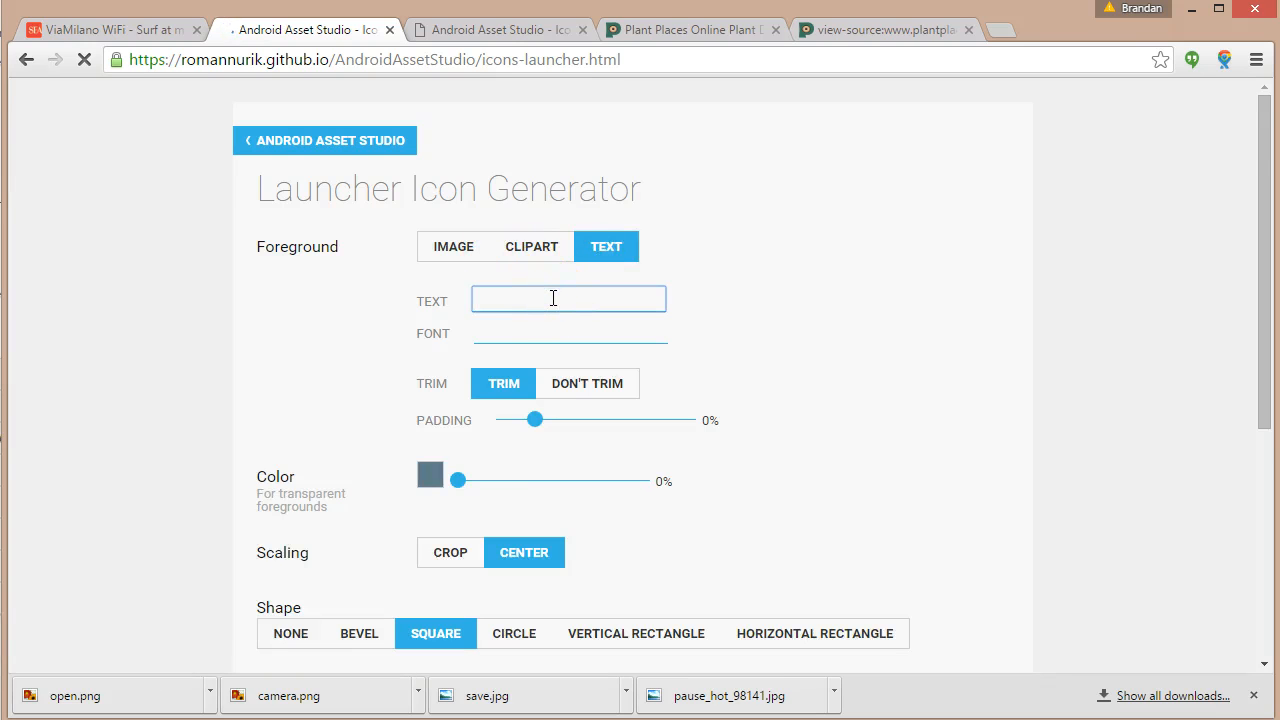
{"action": "left_click", "coordinate": [534, 334]}
{"action": "left_click", "coordinate": [652, 334]}
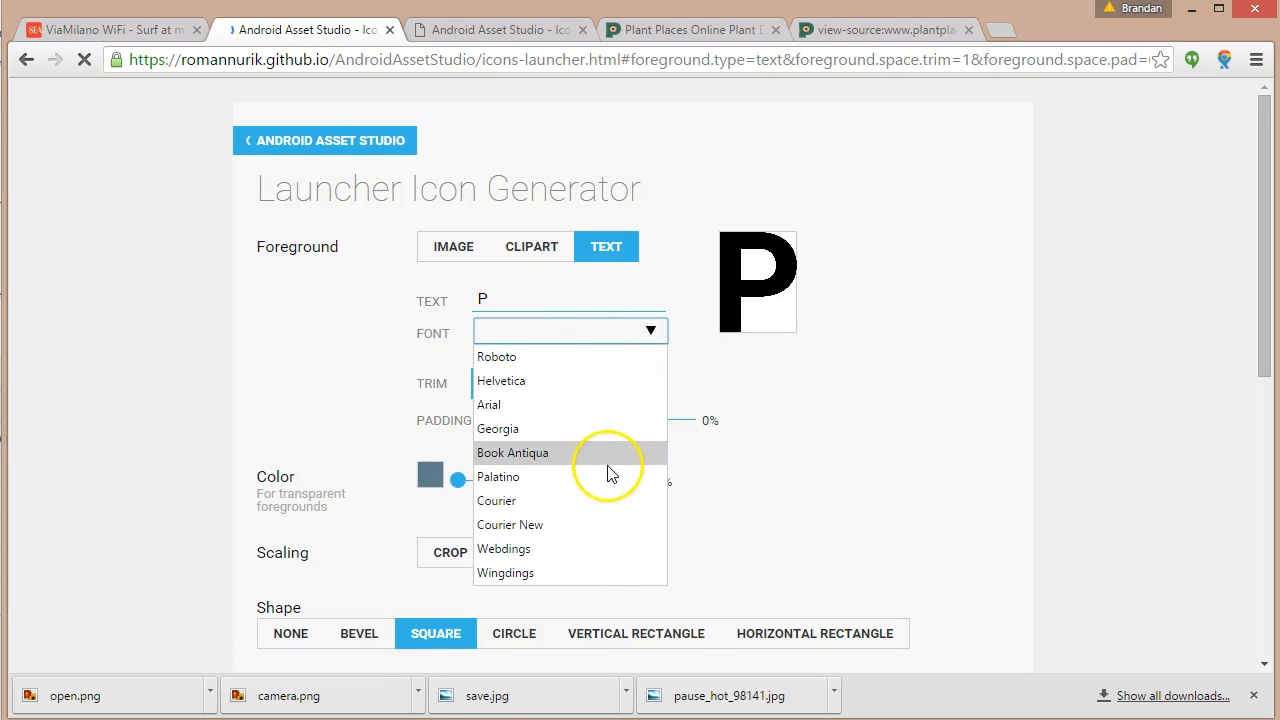
{"action": "left_click", "coordinate": [608, 462]}
{"action": "left_click", "coordinate": [904, 397]}
Set the launcher icon's foreground colour to #13654a.
{"action": "left_click", "coordinate": [431, 477]}
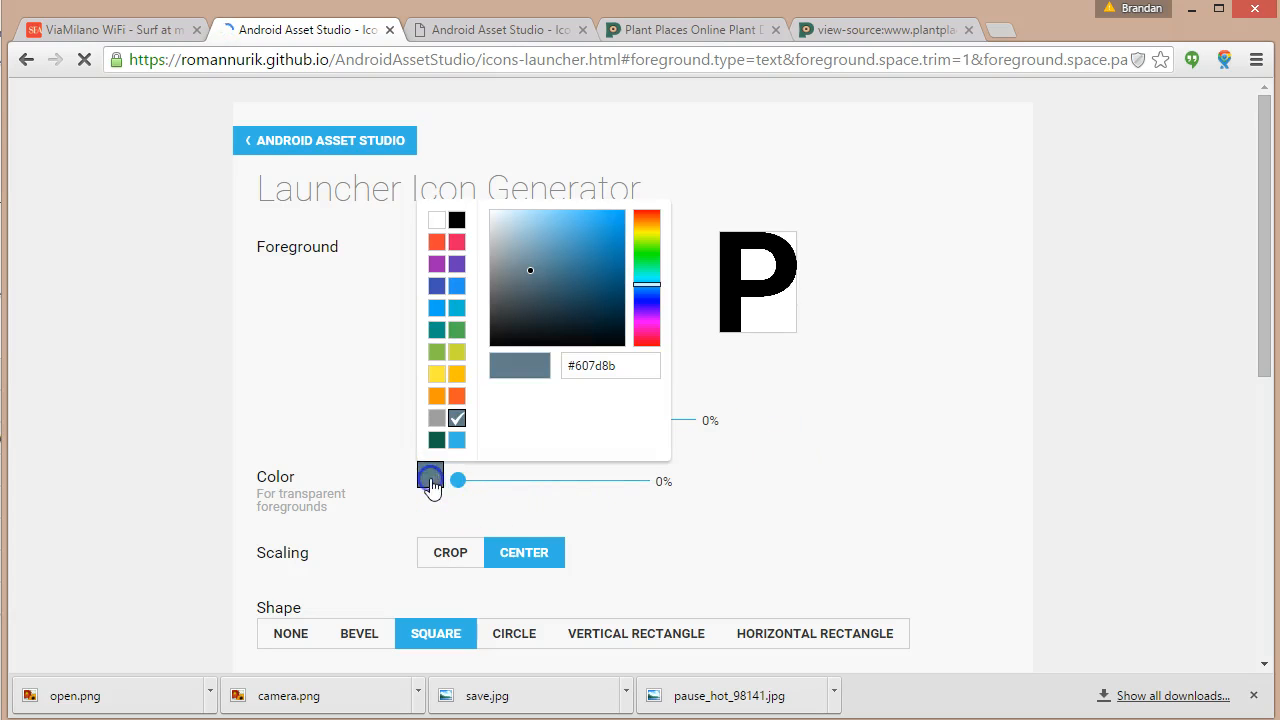
{"action": "left_click_drag", "start_coordinate": [610, 366], "coordinate": [484, 360]}
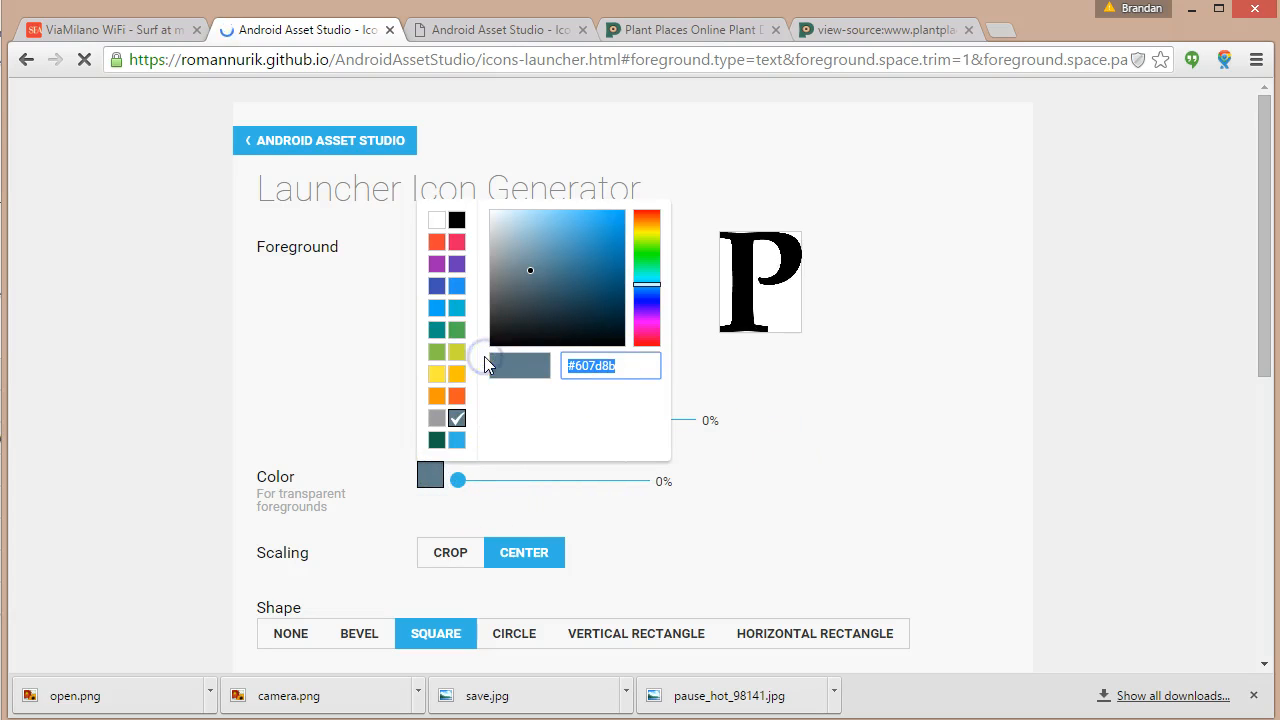
{"action": "type", "text": "#13654a"}
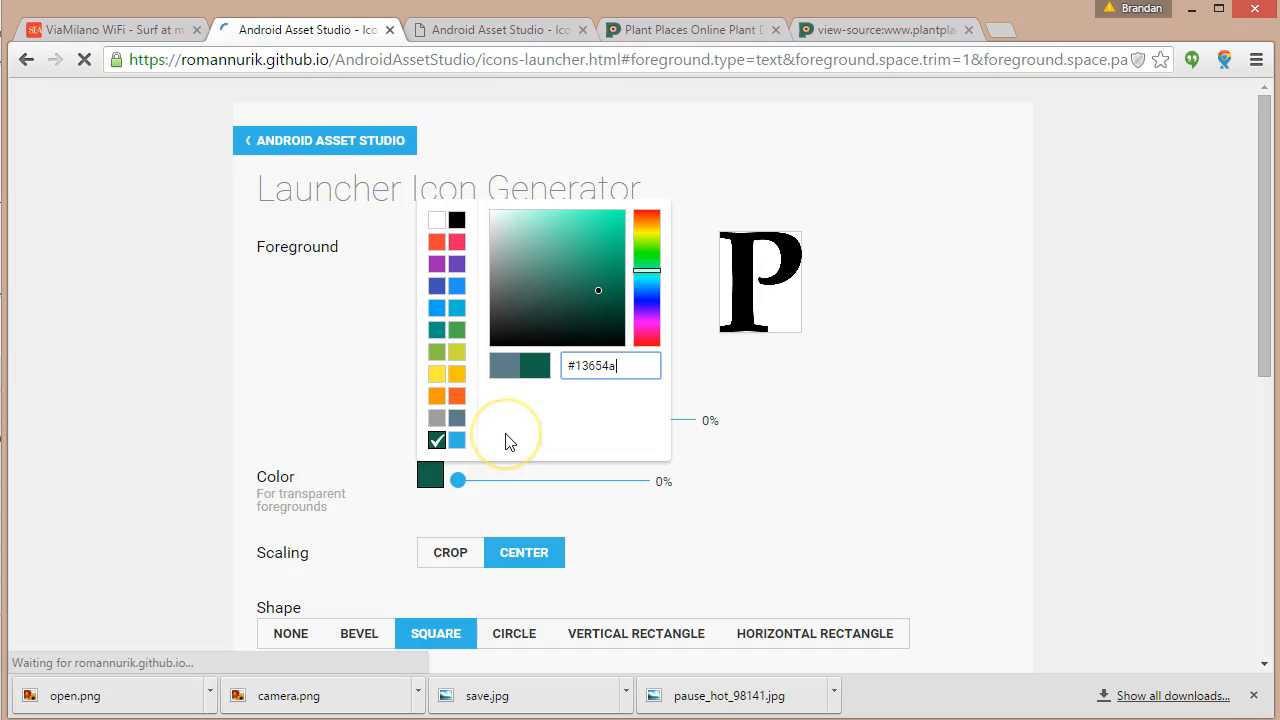
{"action": "left_click", "coordinate": [558, 442]}
{"action": "left_click", "coordinate": [797, 440]}
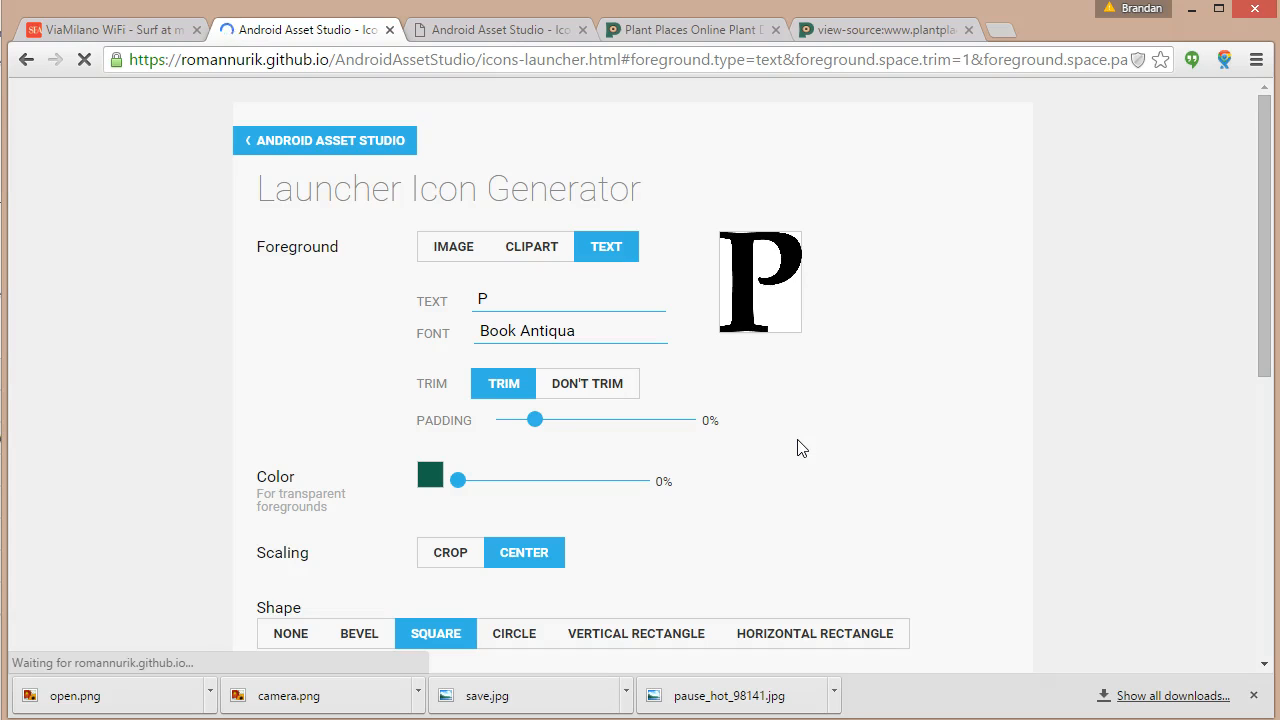
Look through the PlantPlaces.com home page and its source for a colour for the icon's background.
{"action": "scroll", "coordinate": [800, 447], "scroll_direction": "down", "scroll_amount": 2}
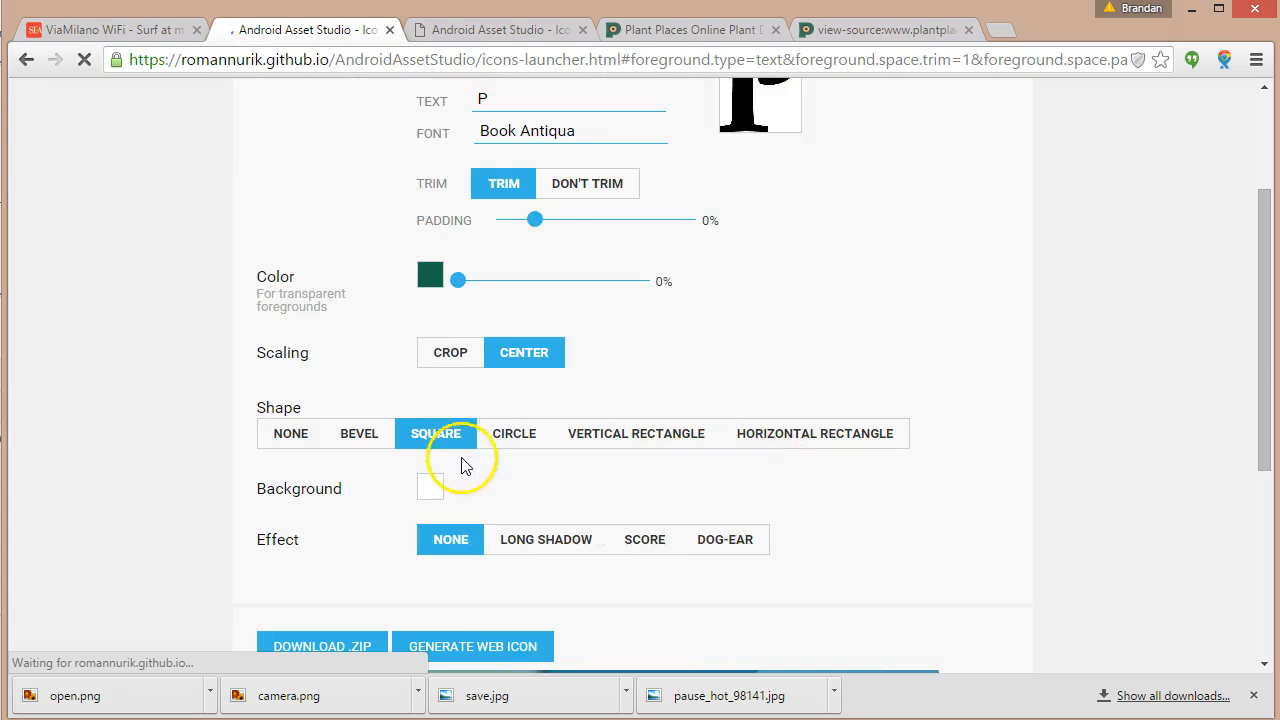
{"action": "left_click", "coordinate": [688, 31]}
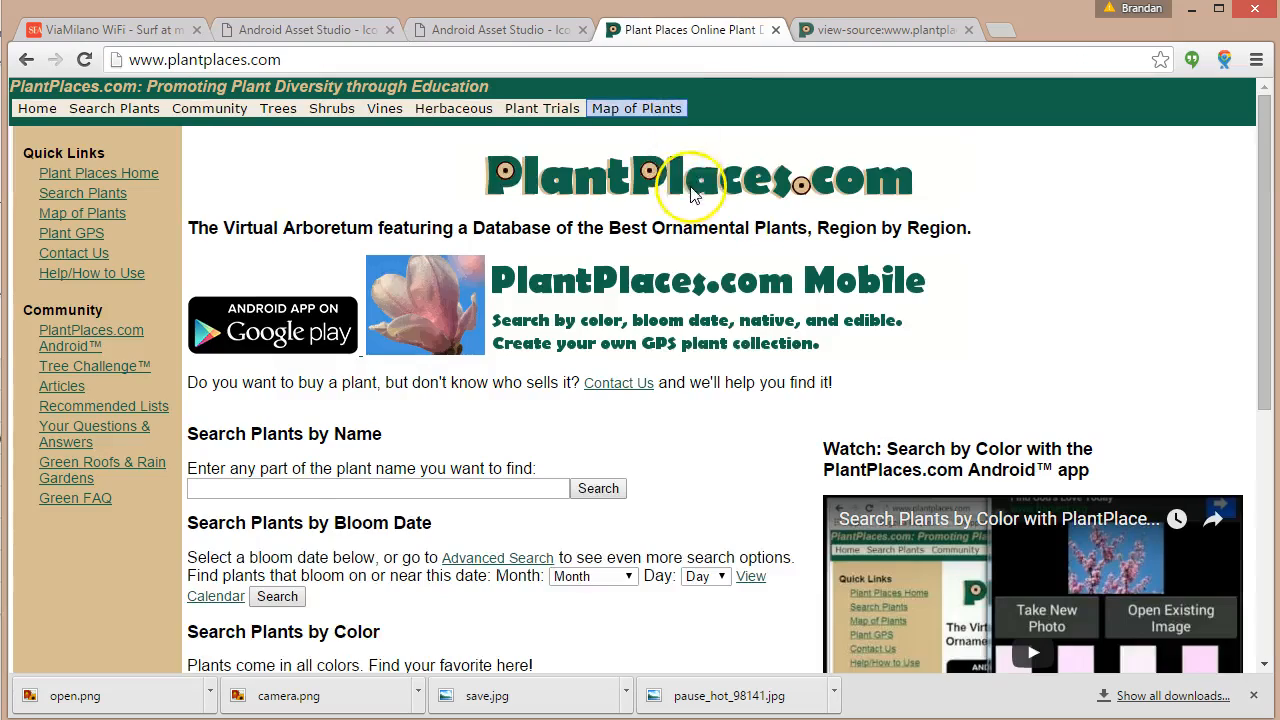
{"action": "scroll", "coordinate": [720, 165], "scroll_direction": "down", "scroll_amount": 1}
{"action": "left_click", "coordinate": [837, 31]}
{"action": "scroll", "coordinate": [753, 297], "scroll_direction": "down", "scroll_amount": 4}
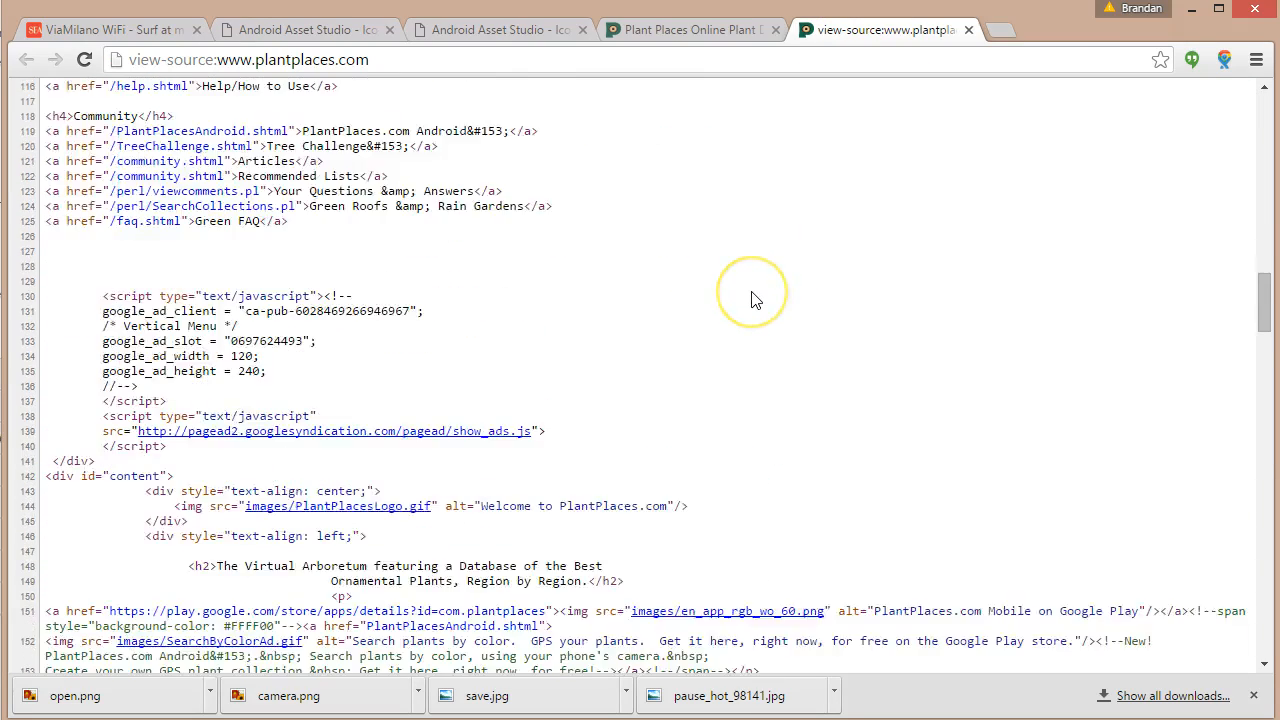
{"action": "scroll", "coordinate": [752, 298], "scroll_direction": "down", "scroll_amount": 2}
{"action": "scroll", "coordinate": [697, 292], "scroll_direction": "up", "scroll_amount": 1}
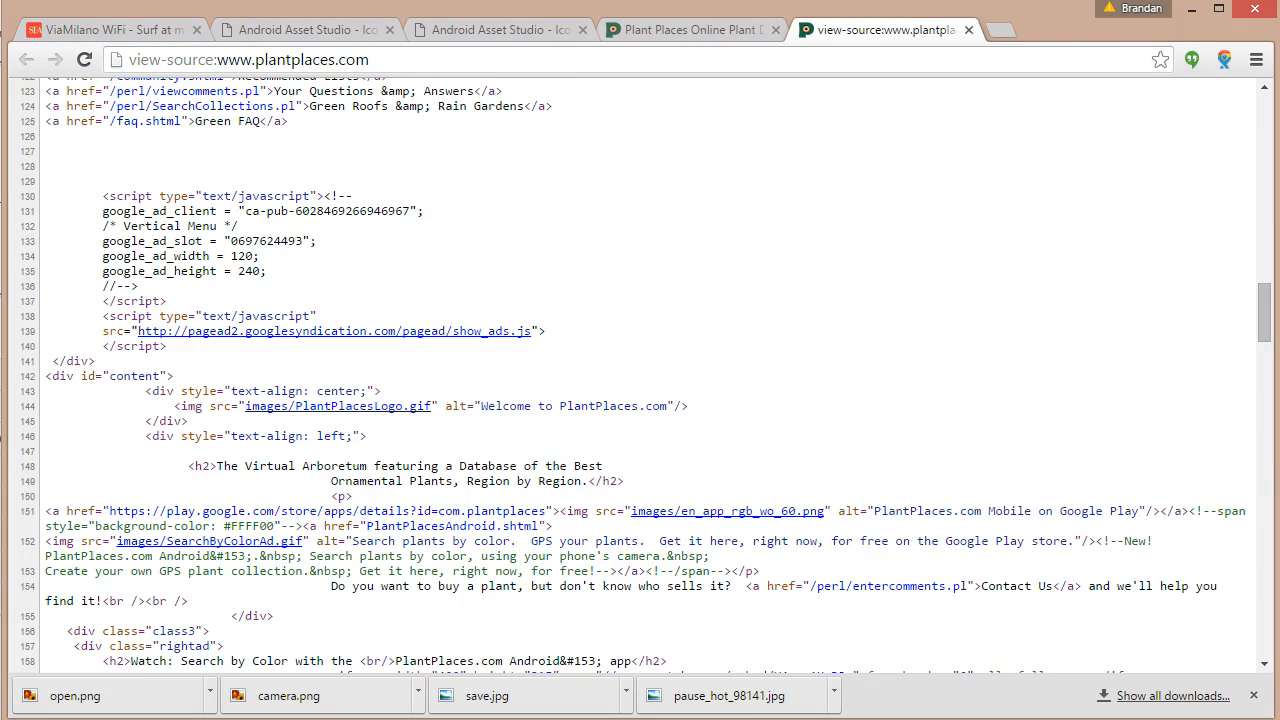
Inspect the tan side menu area of the PlantPlaces.com home page in the developer tools.
{"action": "key", "text": "ctrl+shift+Tab"}
{"action": "right_click", "coordinate": [110, 528]}
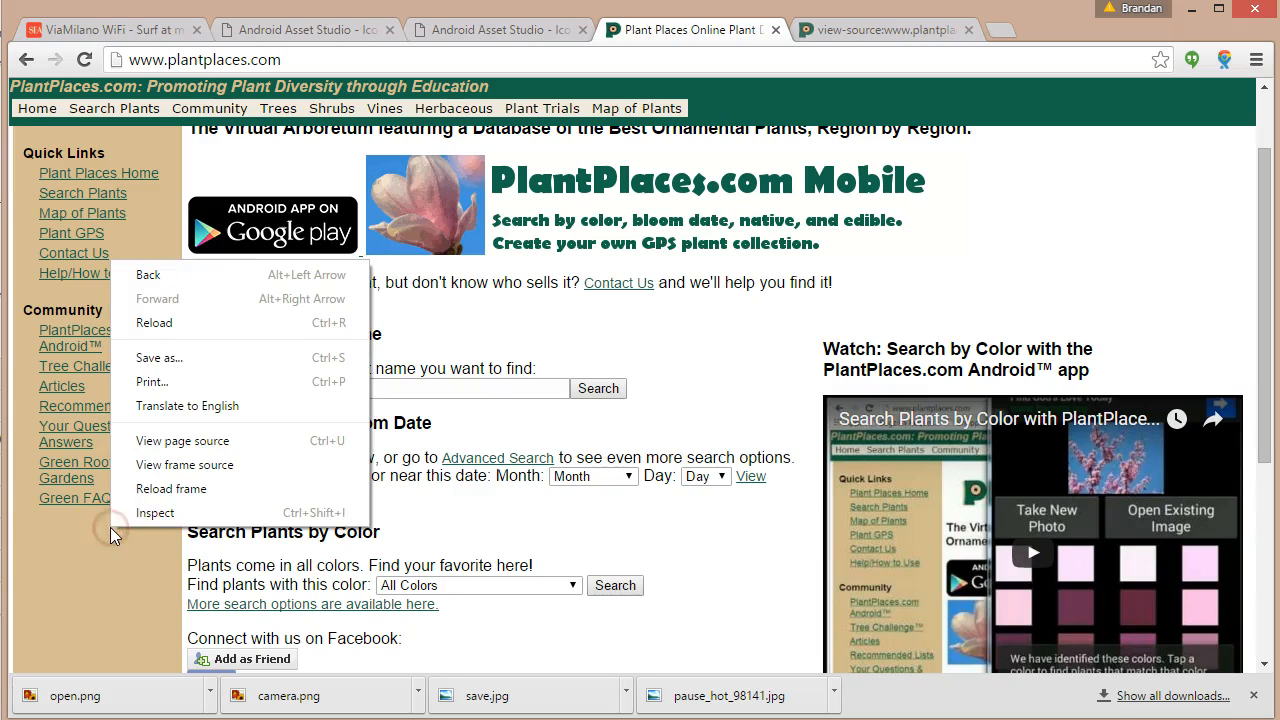
{"action": "left_click", "coordinate": [150, 512]}
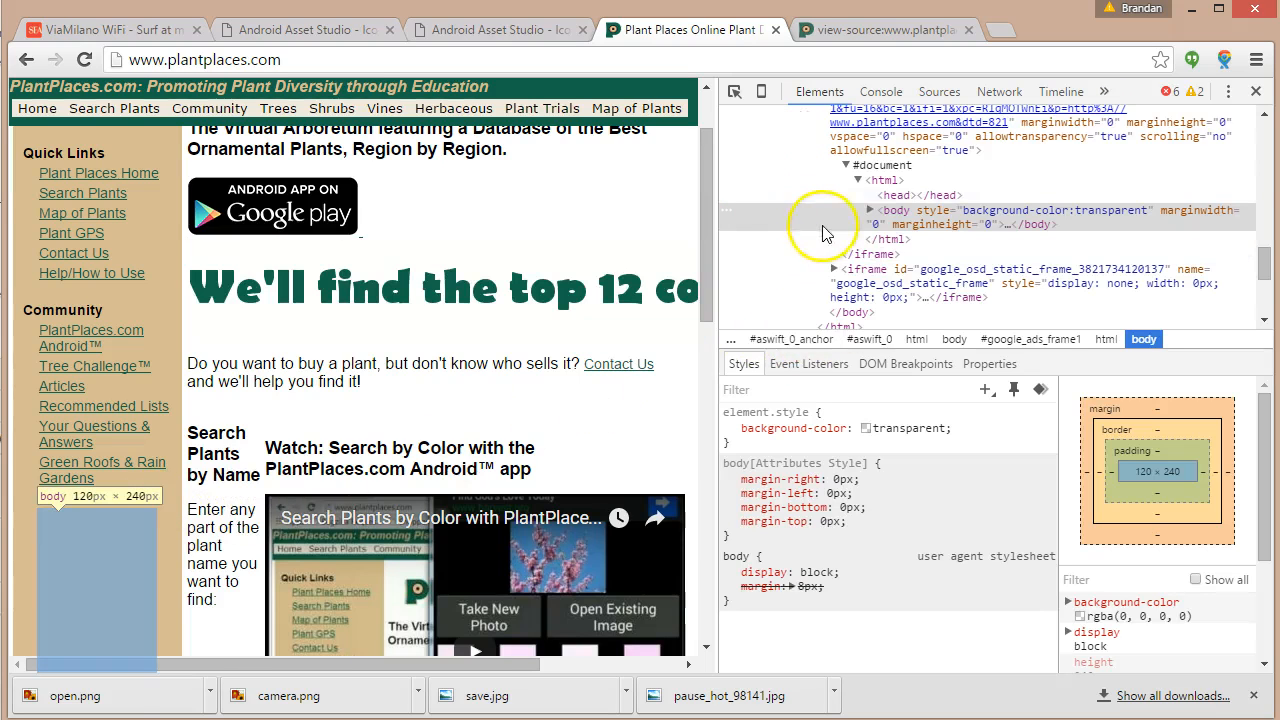
Open the Map of Plants page and browse up its element tree to the side menu's markup.
{"action": "left_click", "coordinate": [170, 219]}
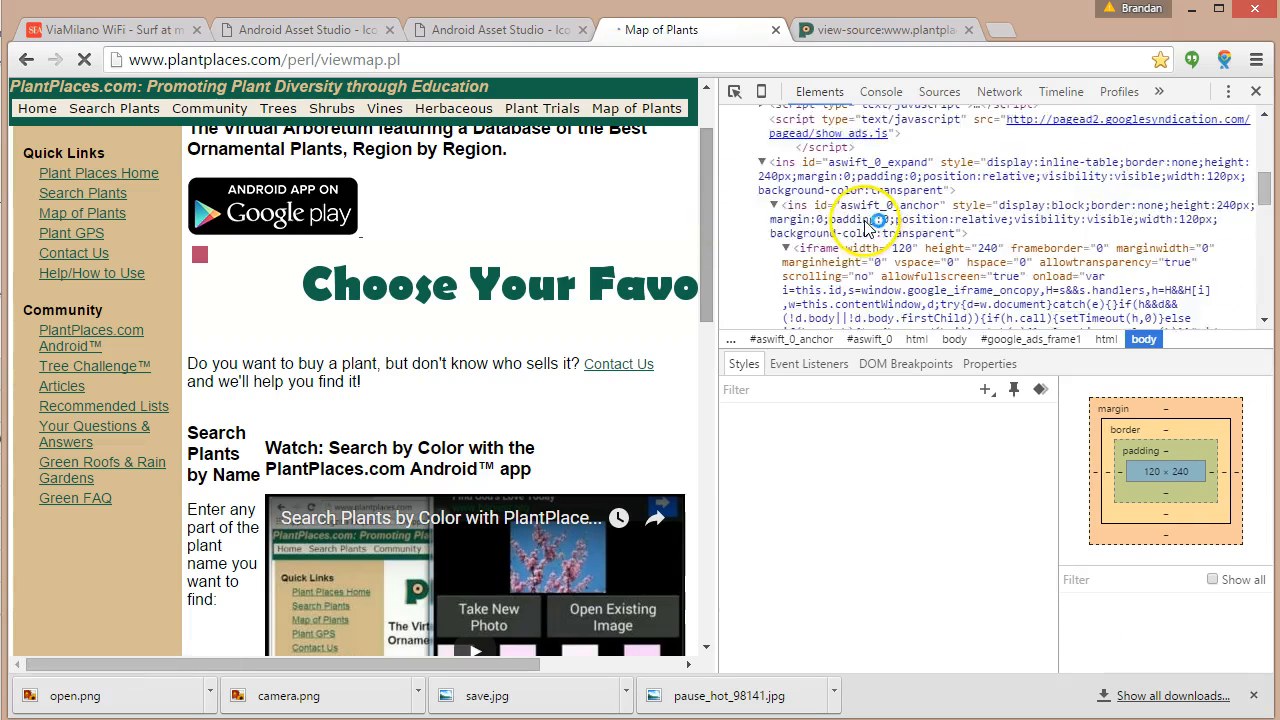
{"action": "left_click", "coordinate": [760, 170]}
{"action": "left_click", "coordinate": [762, 164]}
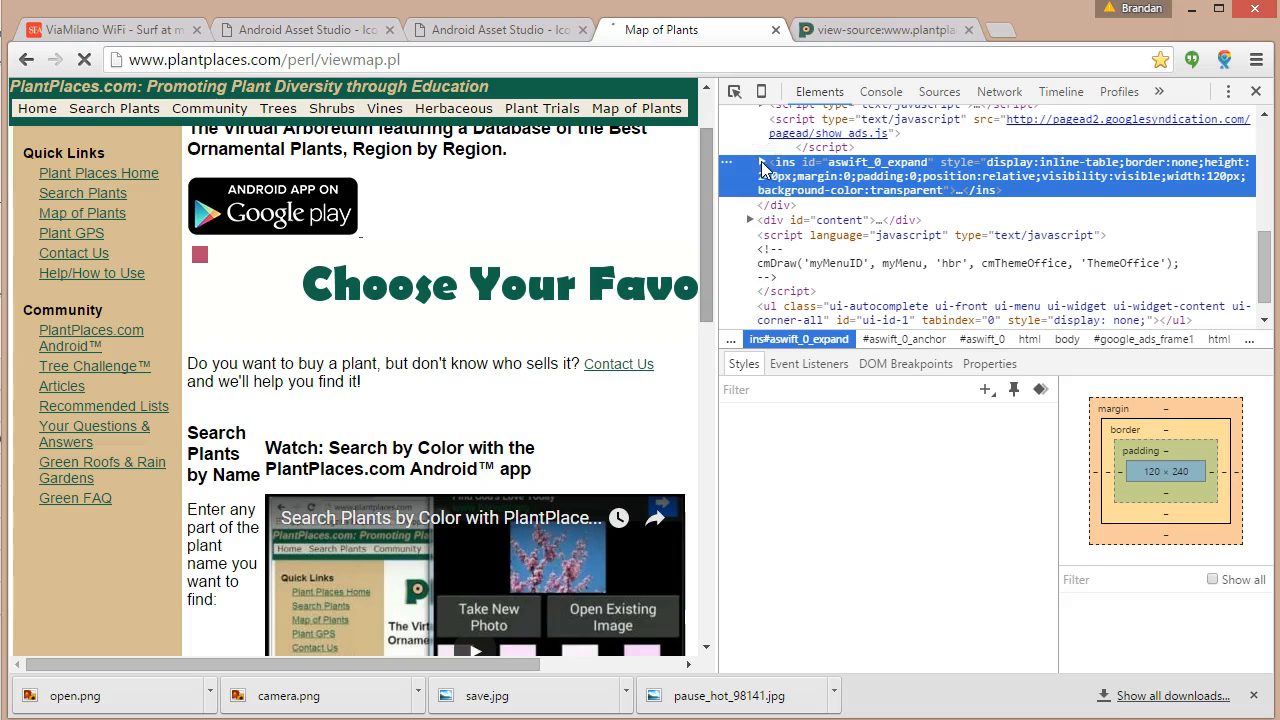
{"action": "left_click", "coordinate": [750, 220]}
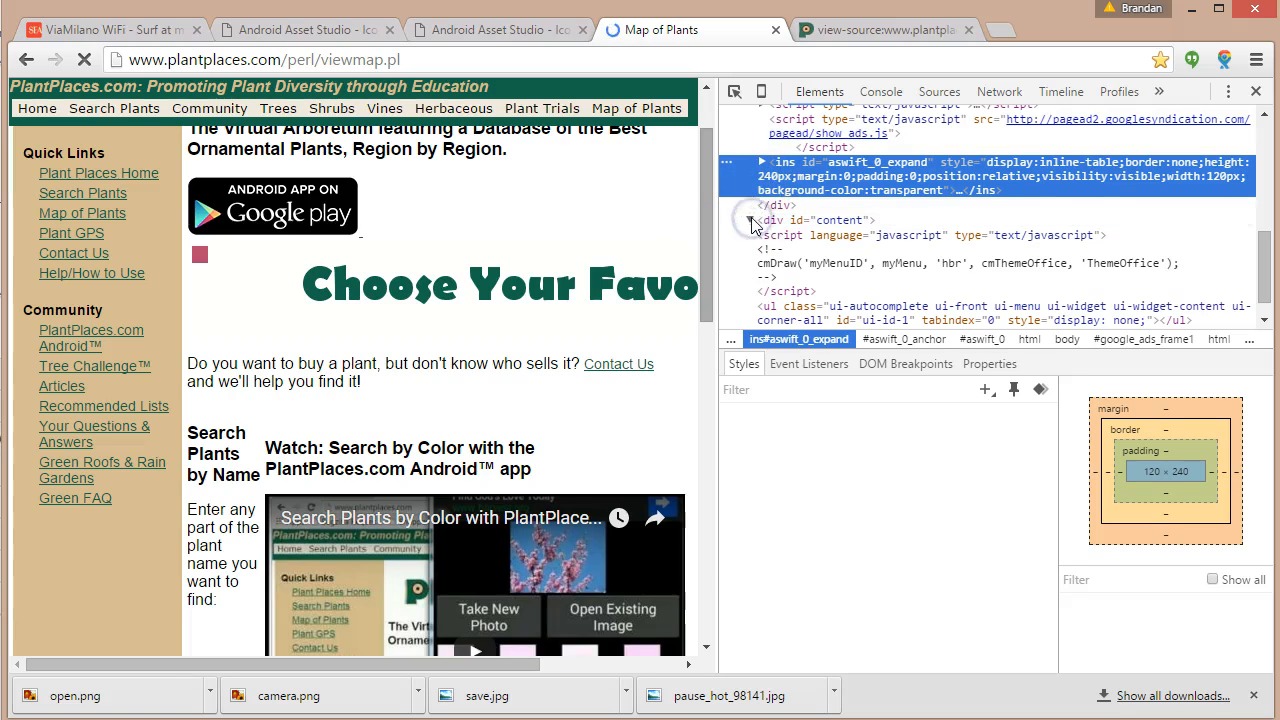
{"action": "scroll", "coordinate": [754, 226], "scroll_direction": "up", "scroll_amount": 4}
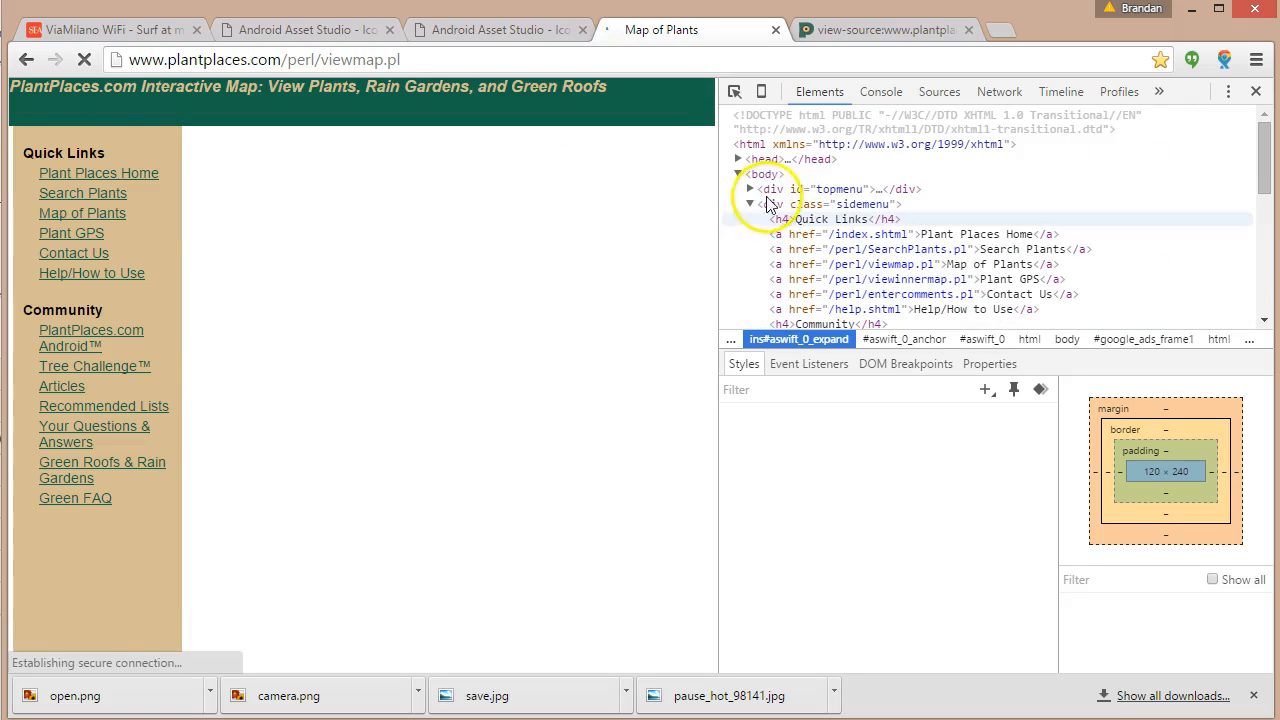
Expand the topmenu and sidemenu divs in the element tree and select the sidemenu div to show its styles.
{"action": "left_click", "coordinate": [793, 209]}
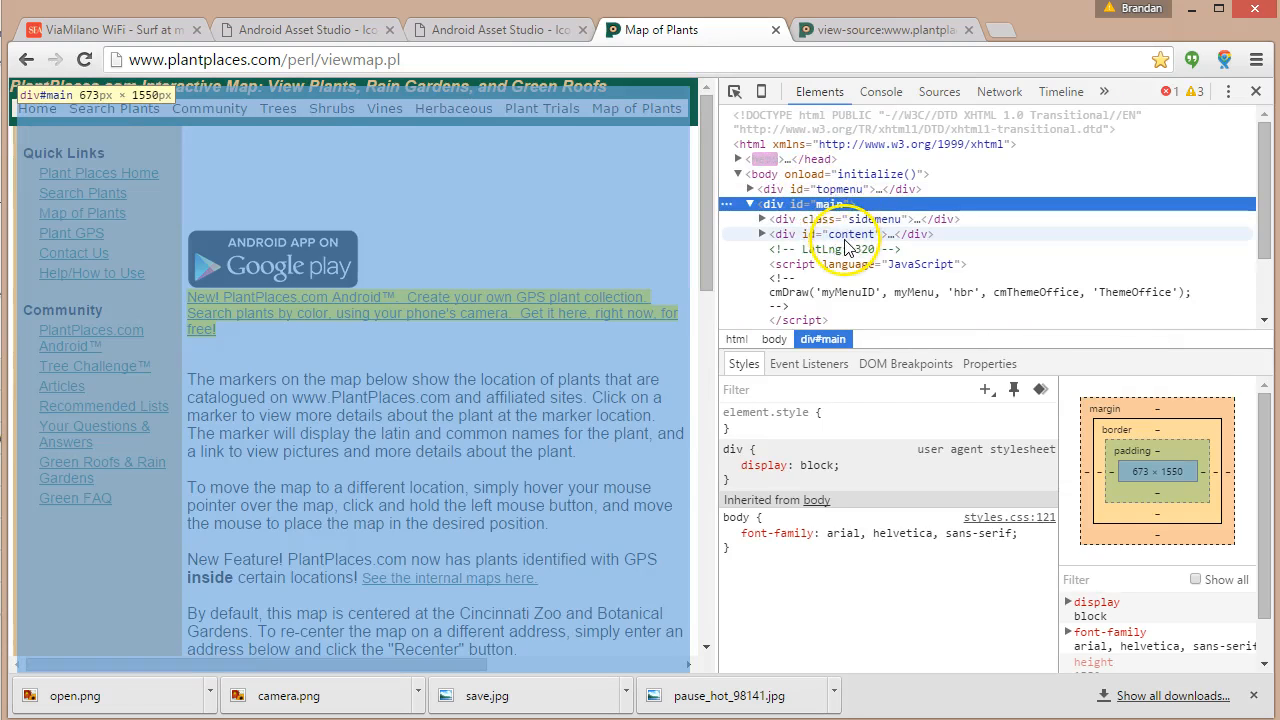
{"action": "left_click", "coordinate": [750, 189]}
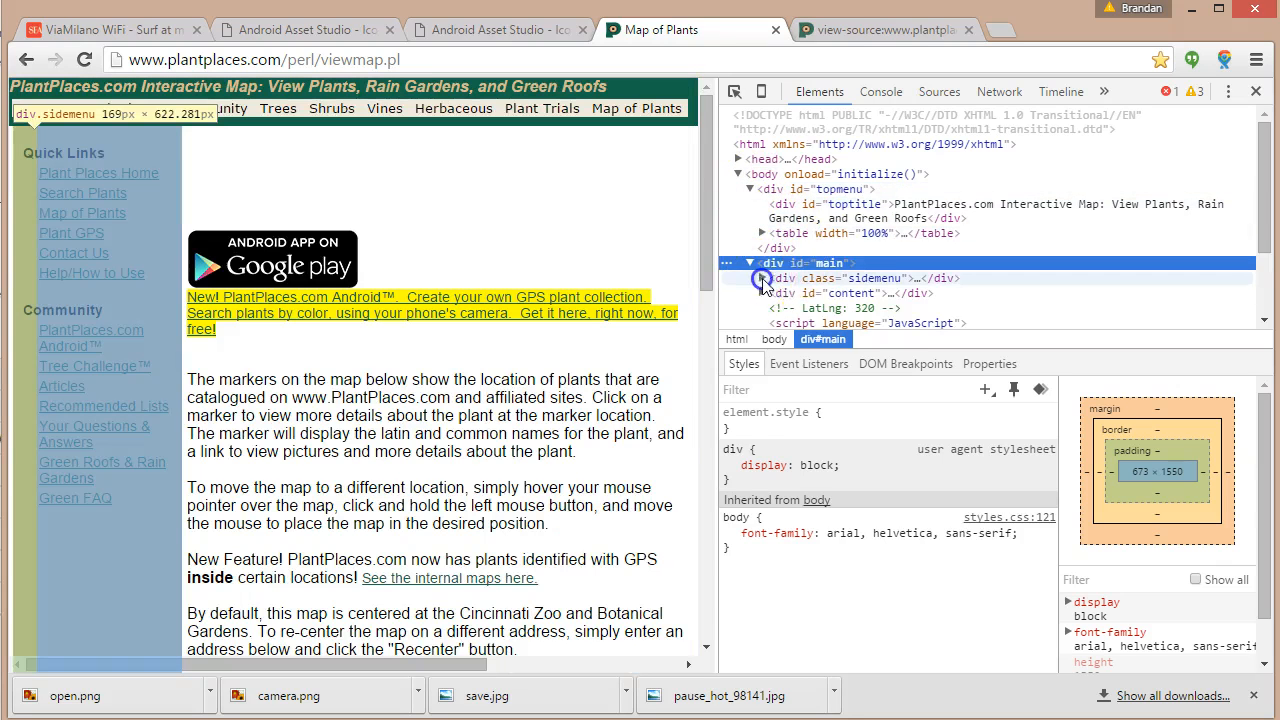
{"action": "left_click", "coordinate": [762, 278]}
{"action": "left_click", "coordinate": [822, 279]}
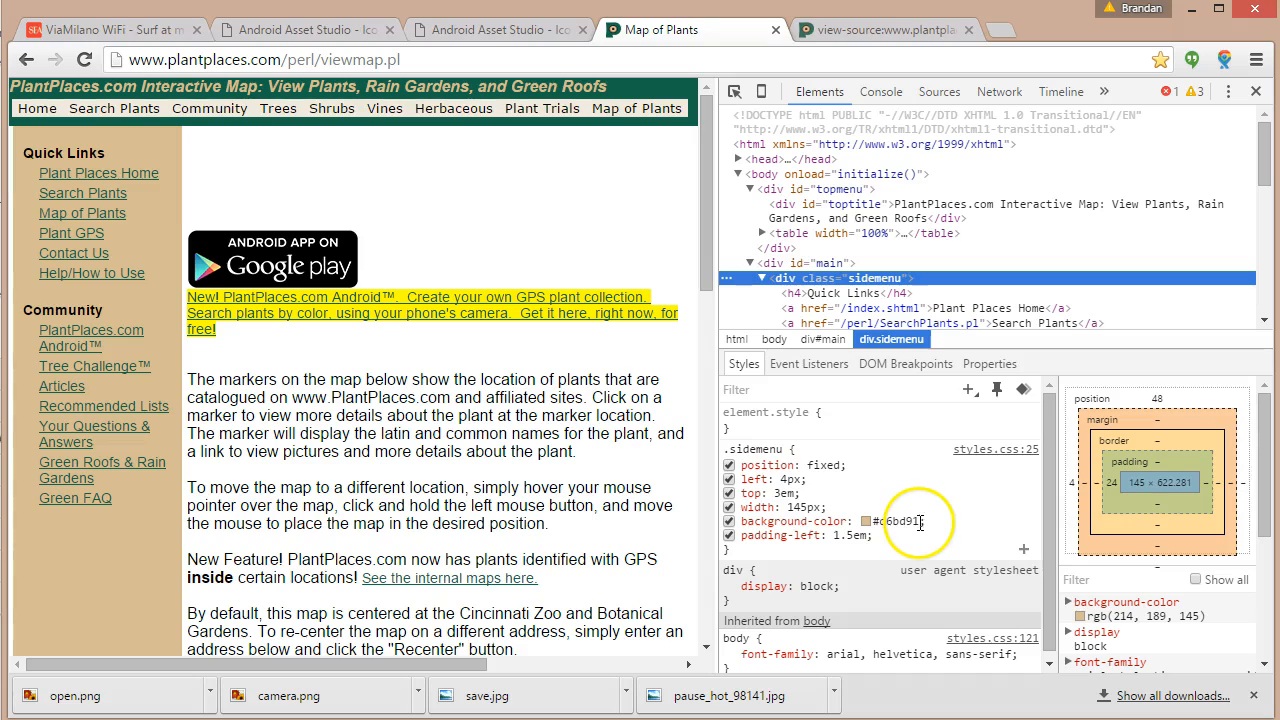
Copy the sidemenu's background-color value #d6bd91 and return to the Launcher Icon Generator.
{"action": "left_click_drag", "start_coordinate": [921, 521], "coordinate": [900, 521]}
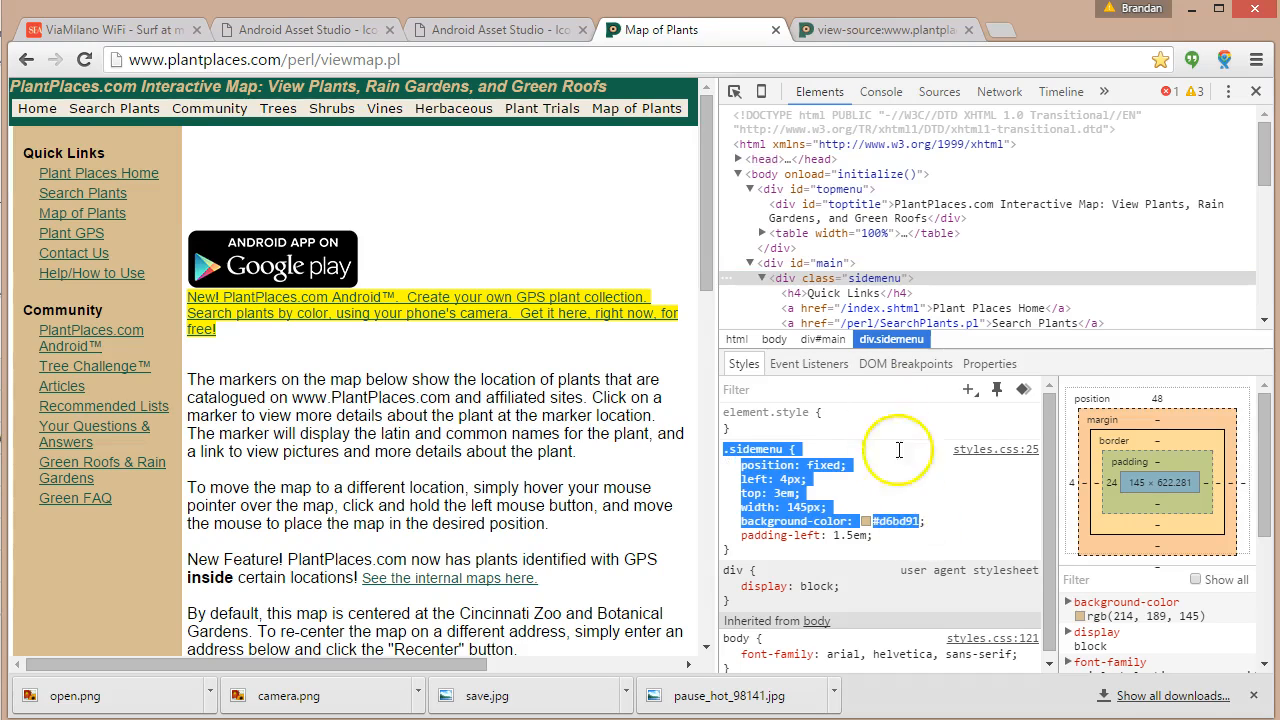
{"action": "left_click", "coordinate": [924, 520]}
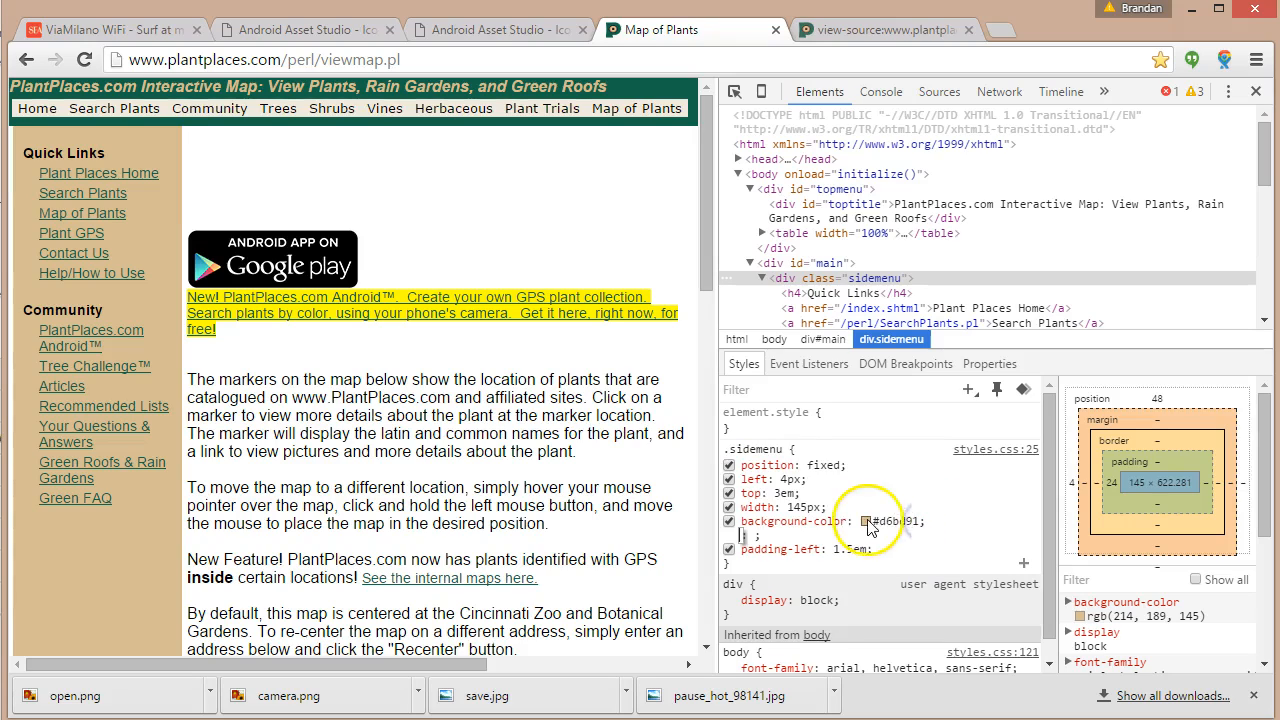
{"action": "left_click_drag", "start_coordinate": [877, 519], "coordinate": [908, 518]}
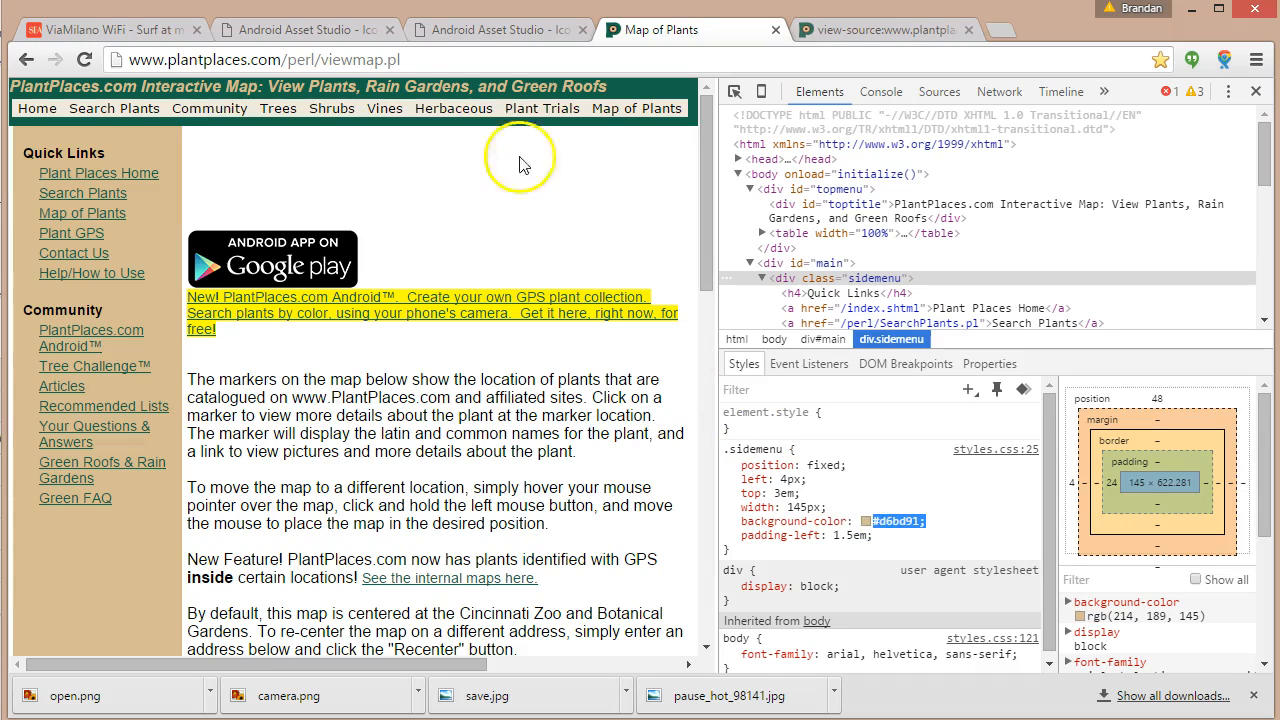
{"action": "left_click", "coordinate": [288, 25]}
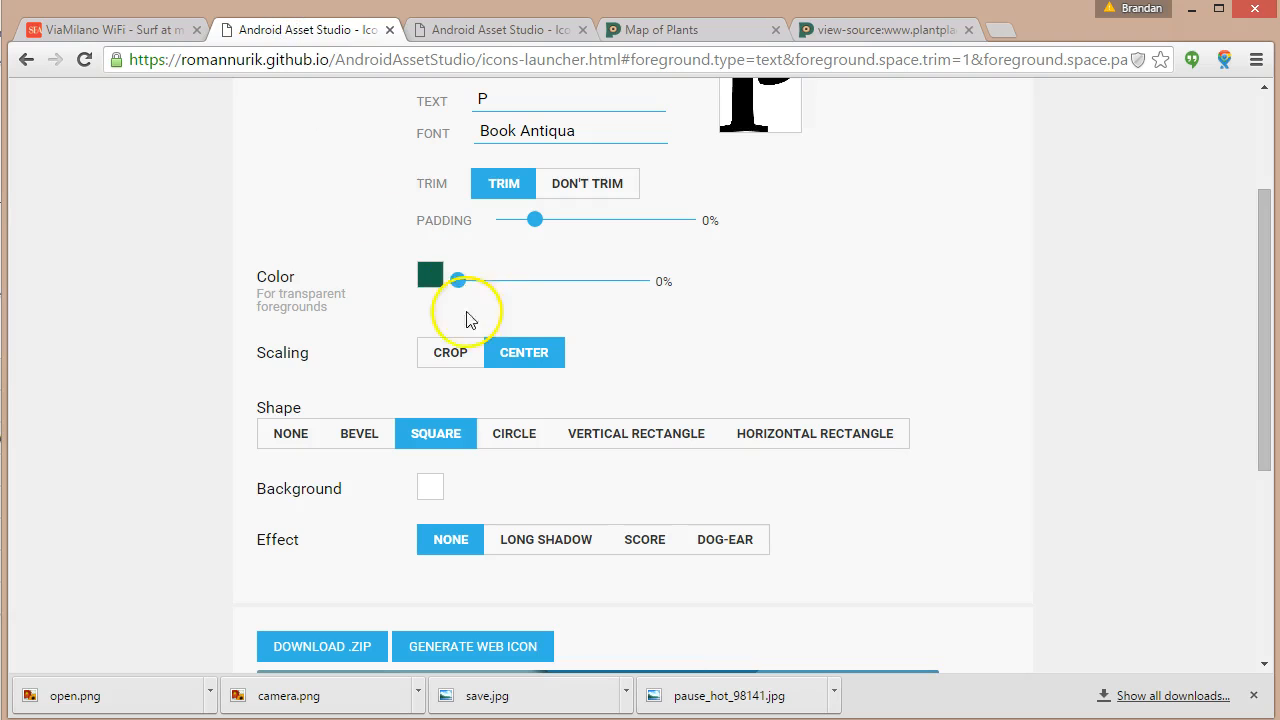
Set the launcher icon's background color to #d6bd91.
{"action": "left_click", "coordinate": [427, 492]}
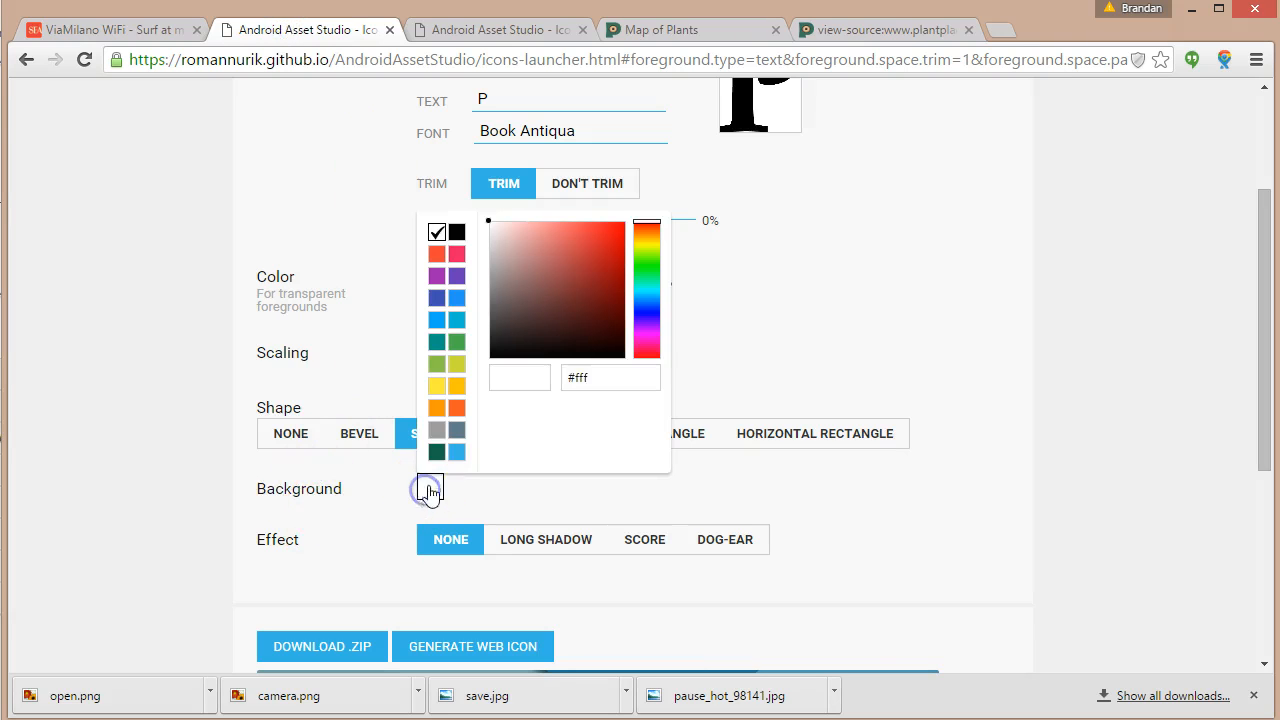
{"action": "left_click_drag", "start_coordinate": [611, 381], "coordinate": [490, 374]}
{"action": "type", "text": "#d6bd91;"}
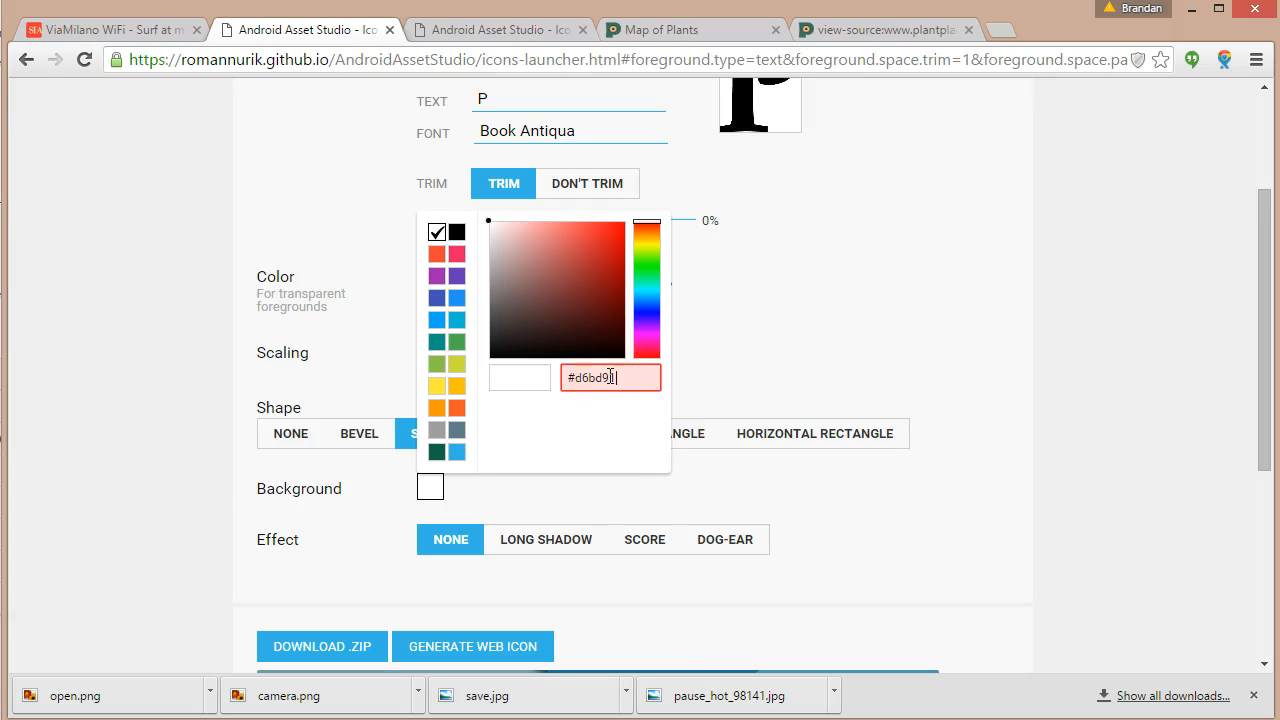
{"action": "key", "text": "BackSpace"}
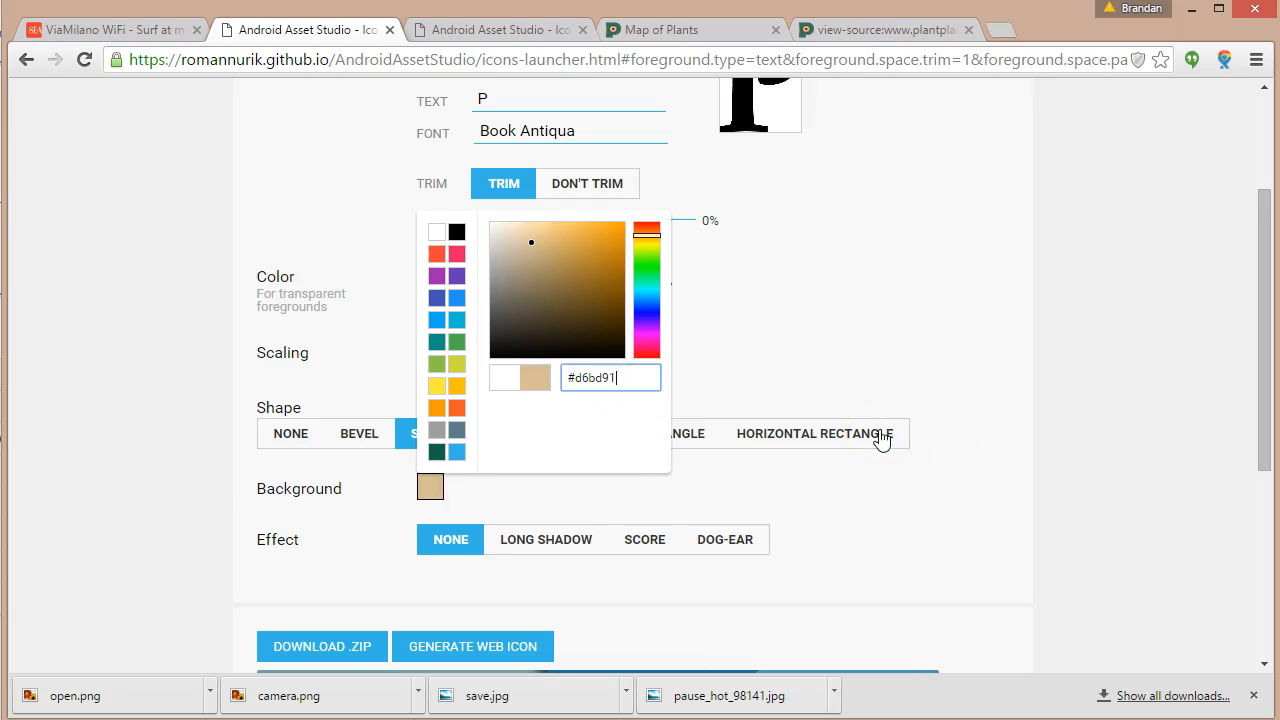
{"action": "left_click", "coordinate": [829, 309]}
{"action": "scroll", "coordinate": [820, 309], "scroll_direction": "up", "scroll_amount": 2}
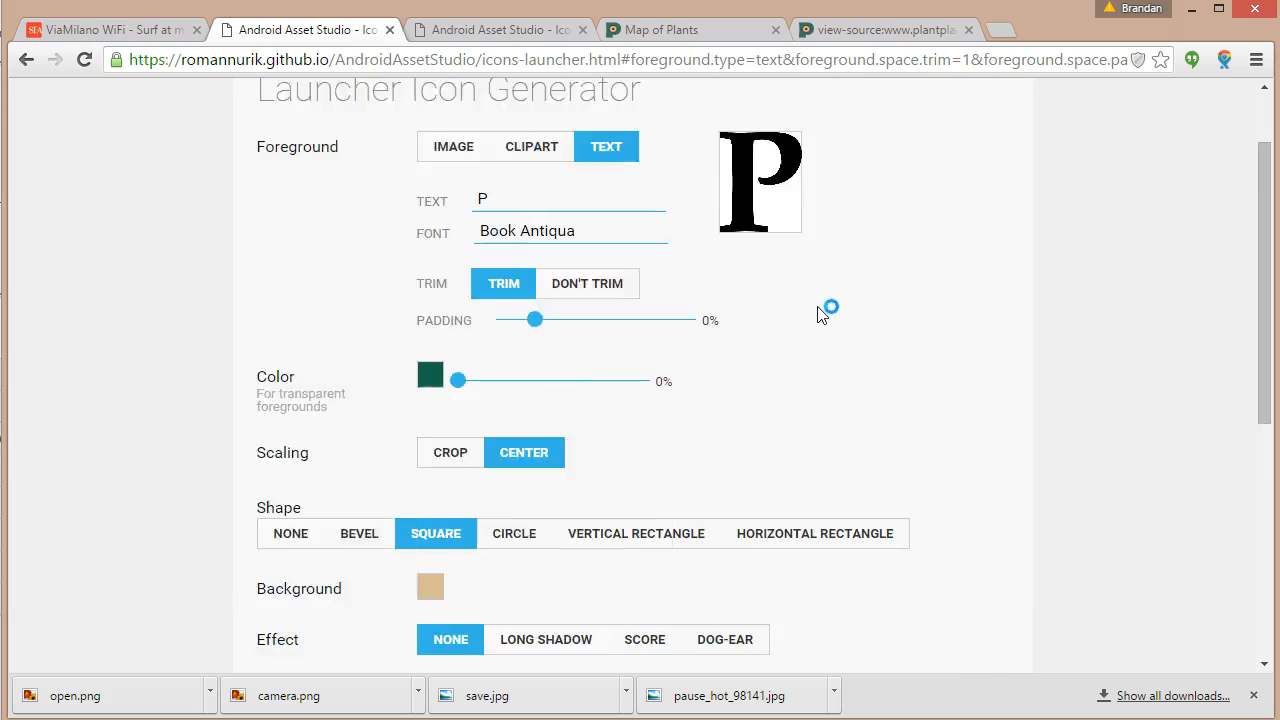
Download the launcher icons as a ZIP and open ic_launcher.png from its res/mipmap-hdpi folder.
{"action": "scroll", "coordinate": [818, 314], "scroll_direction": "down", "scroll_amount": 6}
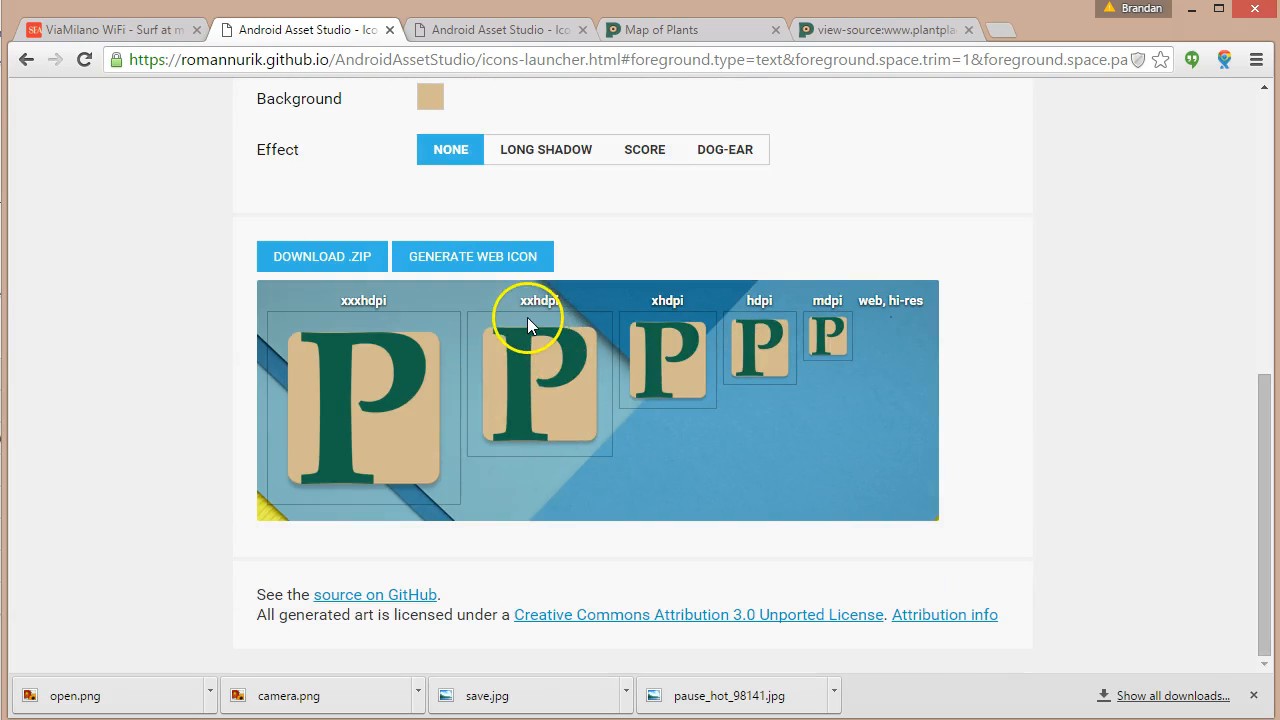
{"action": "left_click", "coordinate": [316, 254]}
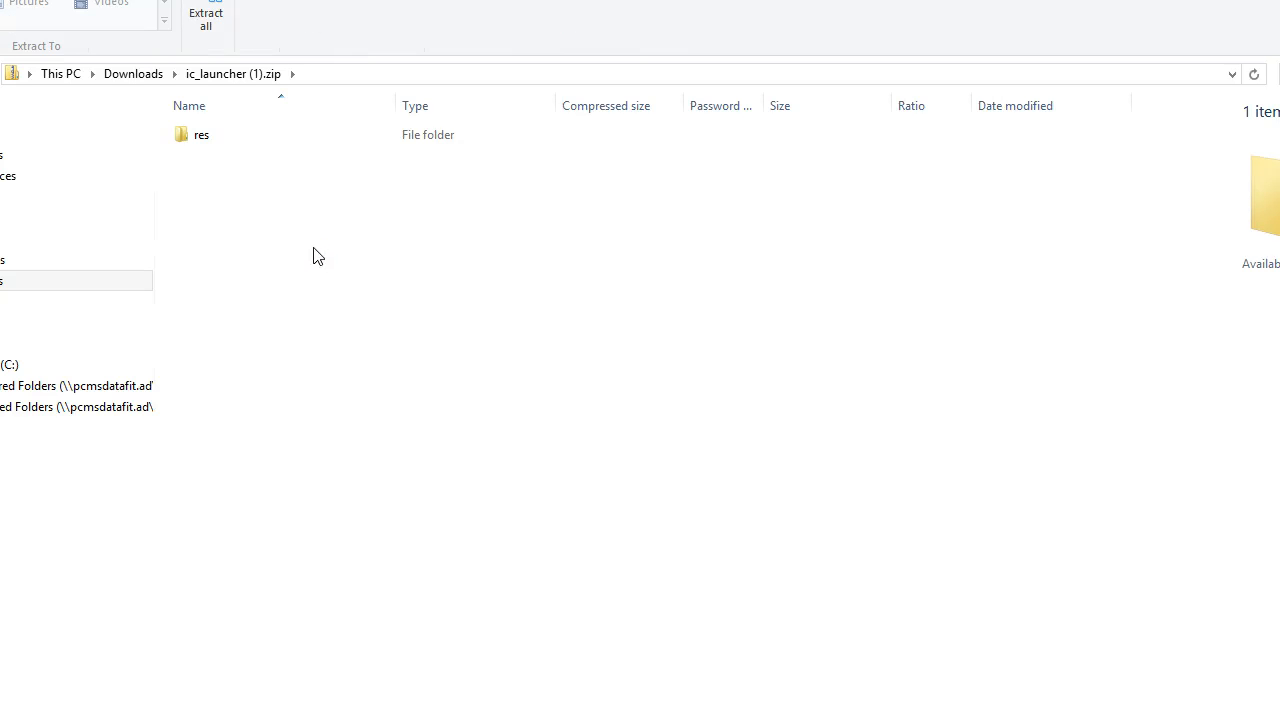
{"action": "double_click", "coordinate": [214, 134]}
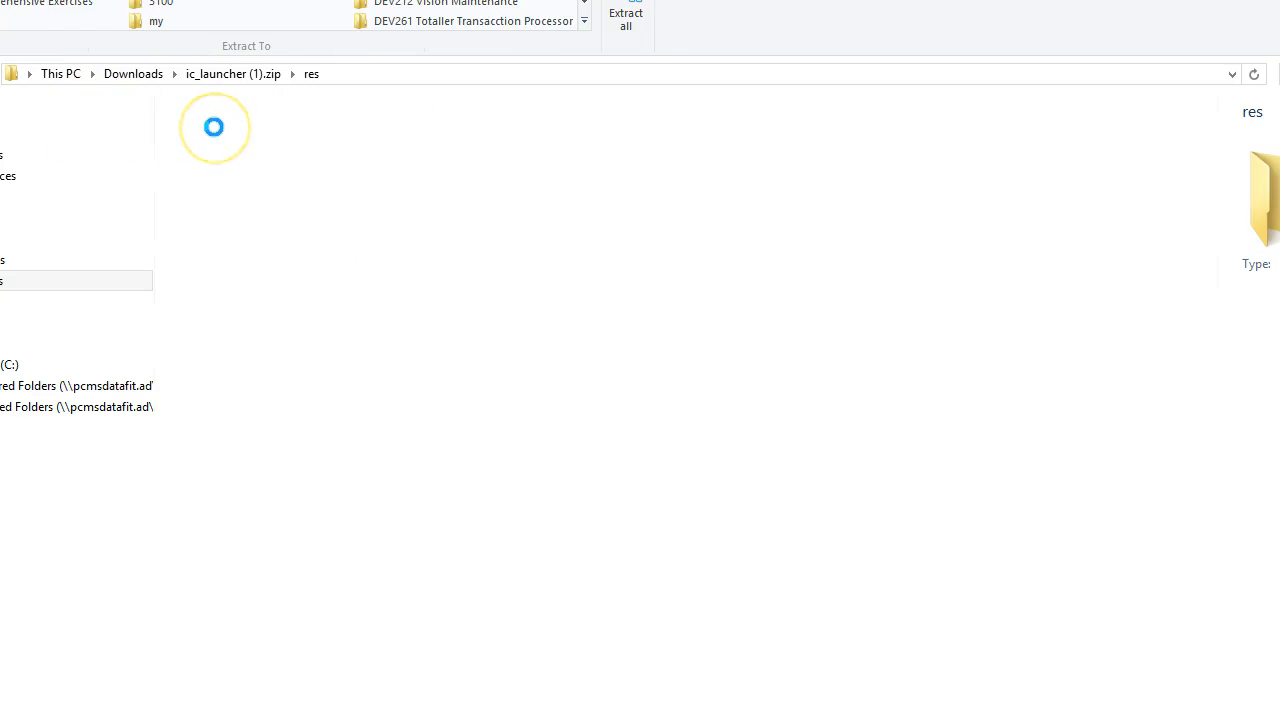
{"action": "left_click", "coordinate": [232, 154]}
{"action": "double_click", "coordinate": [236, 133]}
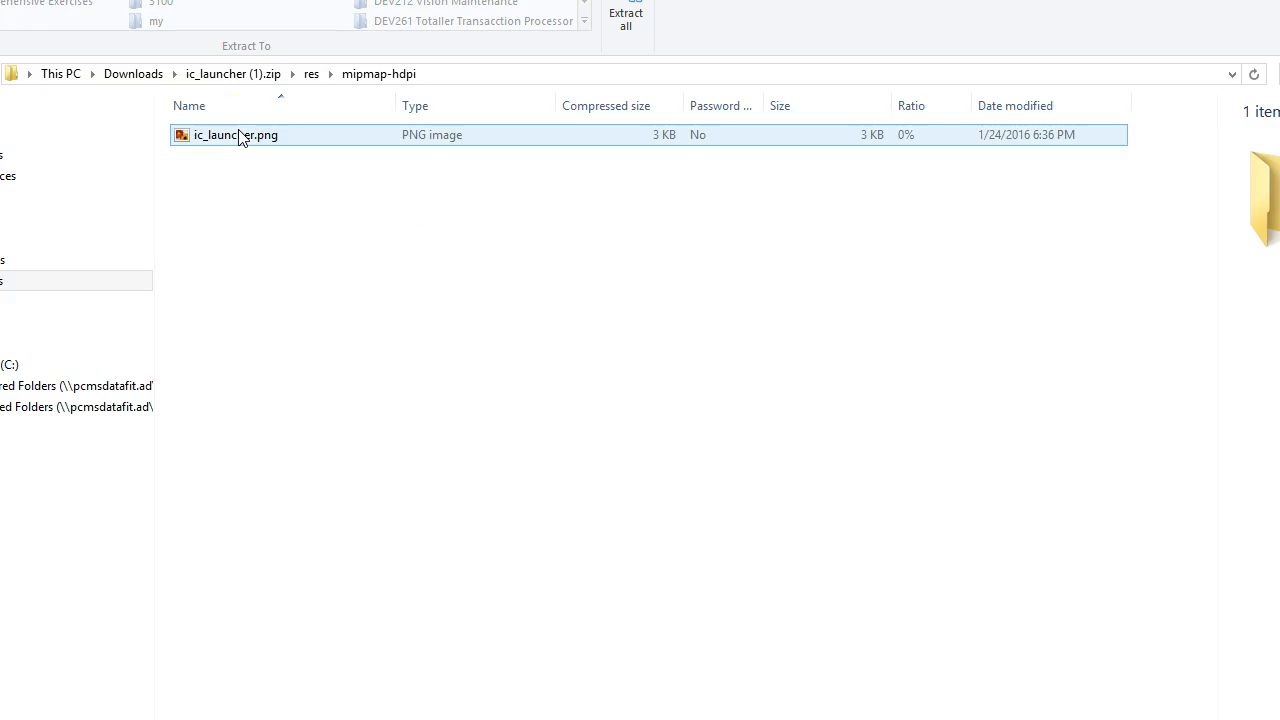
{"action": "double_click", "coordinate": [238, 135]}
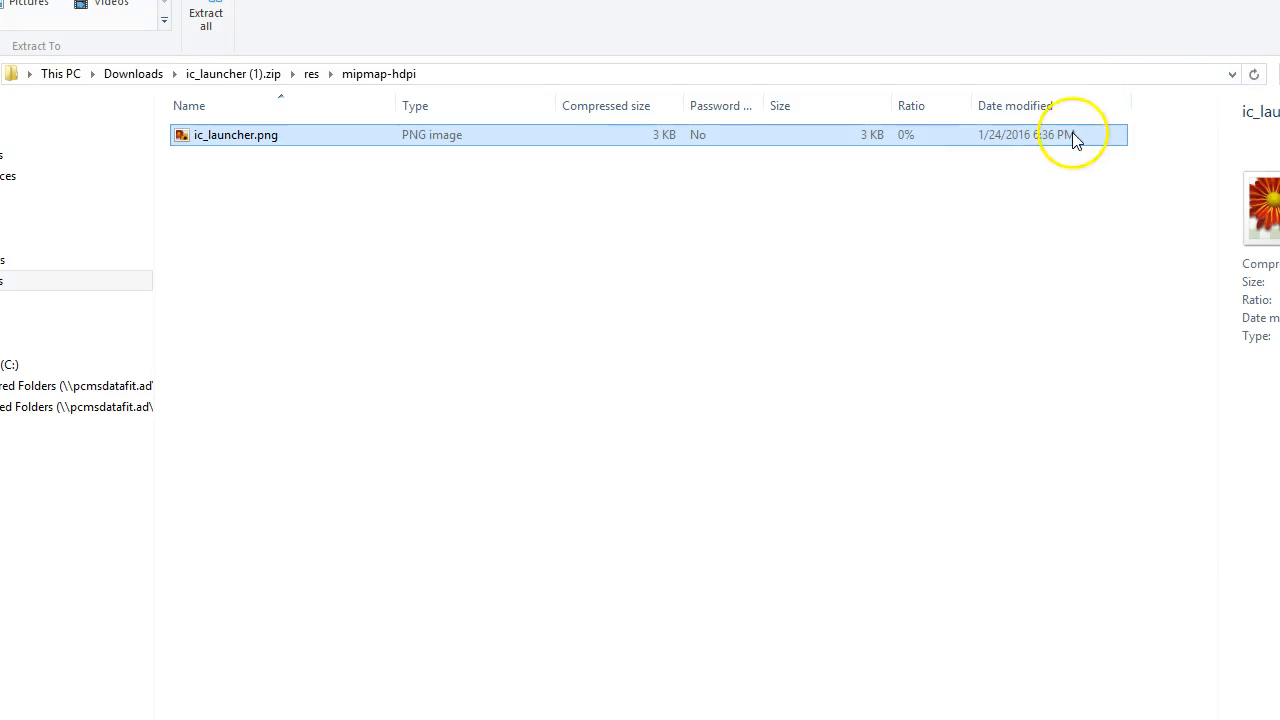
Return to the Launcher Icon Generator and try the Long Shadow effect with the Circle and Bevel shapes.
{"action": "key", "text": "alt+Tab"}
{"action": "scroll", "coordinate": [700, 240], "scroll_direction": "up", "scroll_amount": 1}
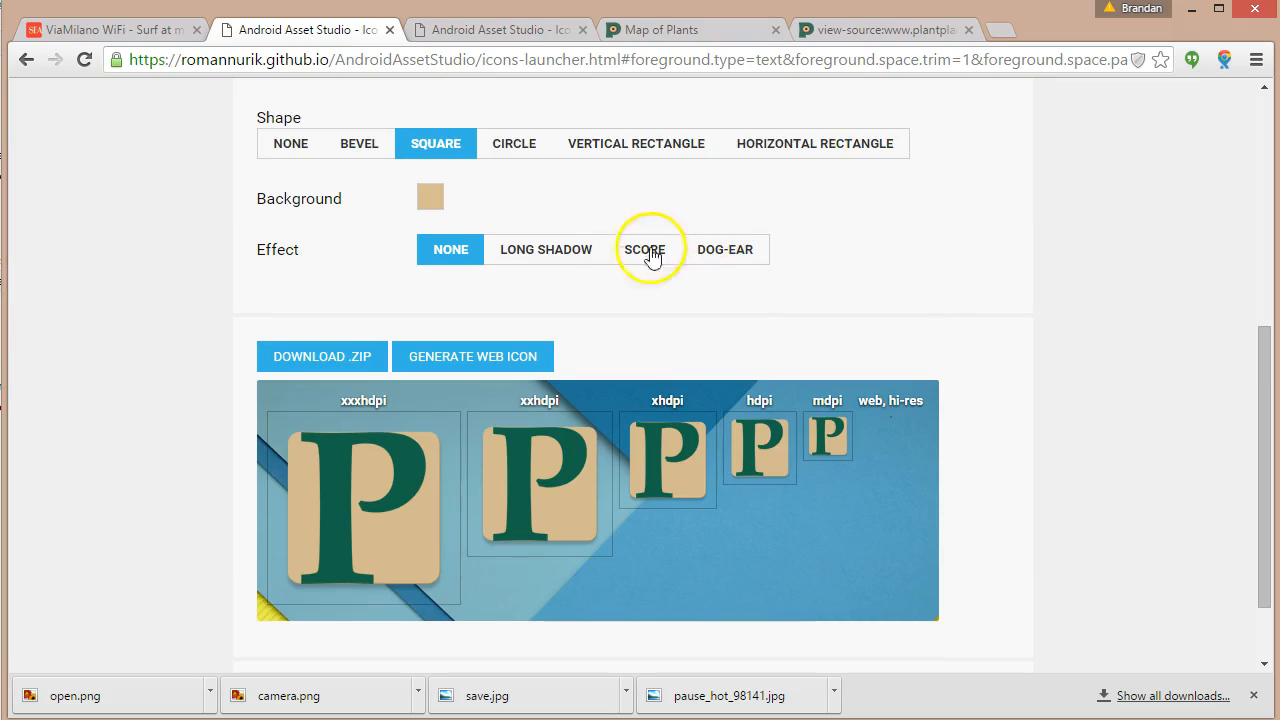
{"action": "left_click", "coordinate": [566, 249]}
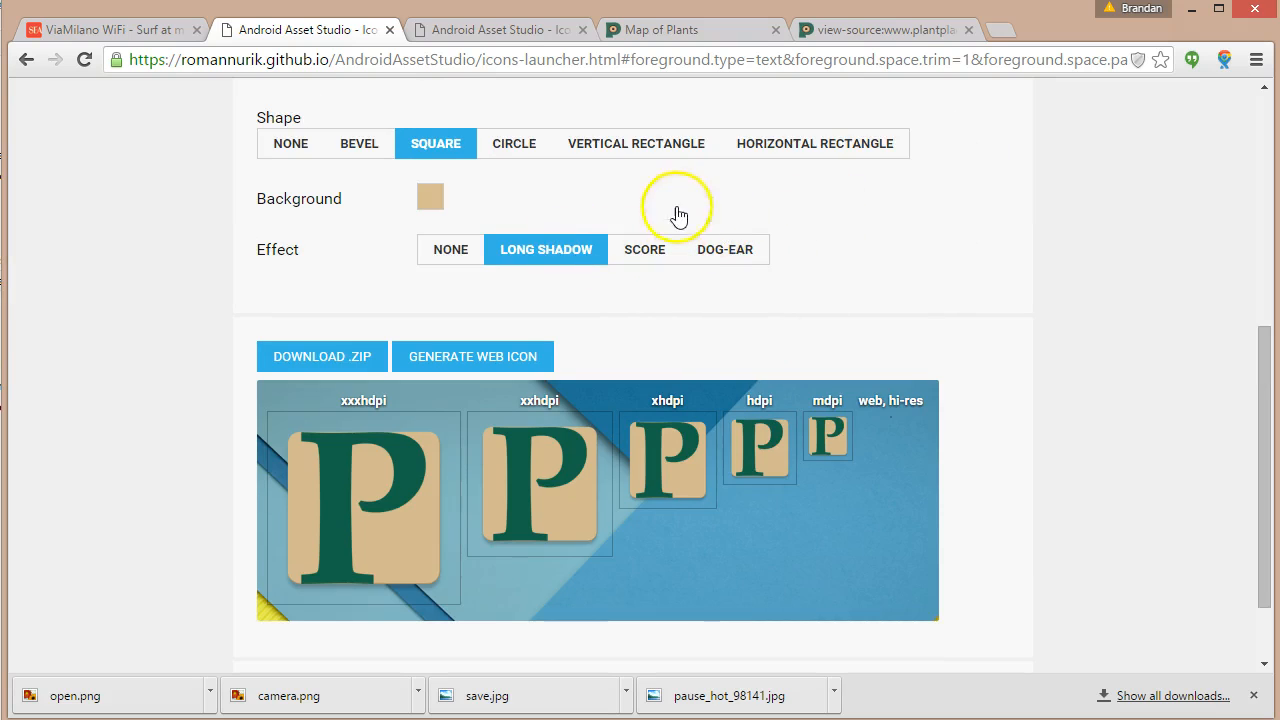
{"action": "left_click", "coordinate": [526, 144]}
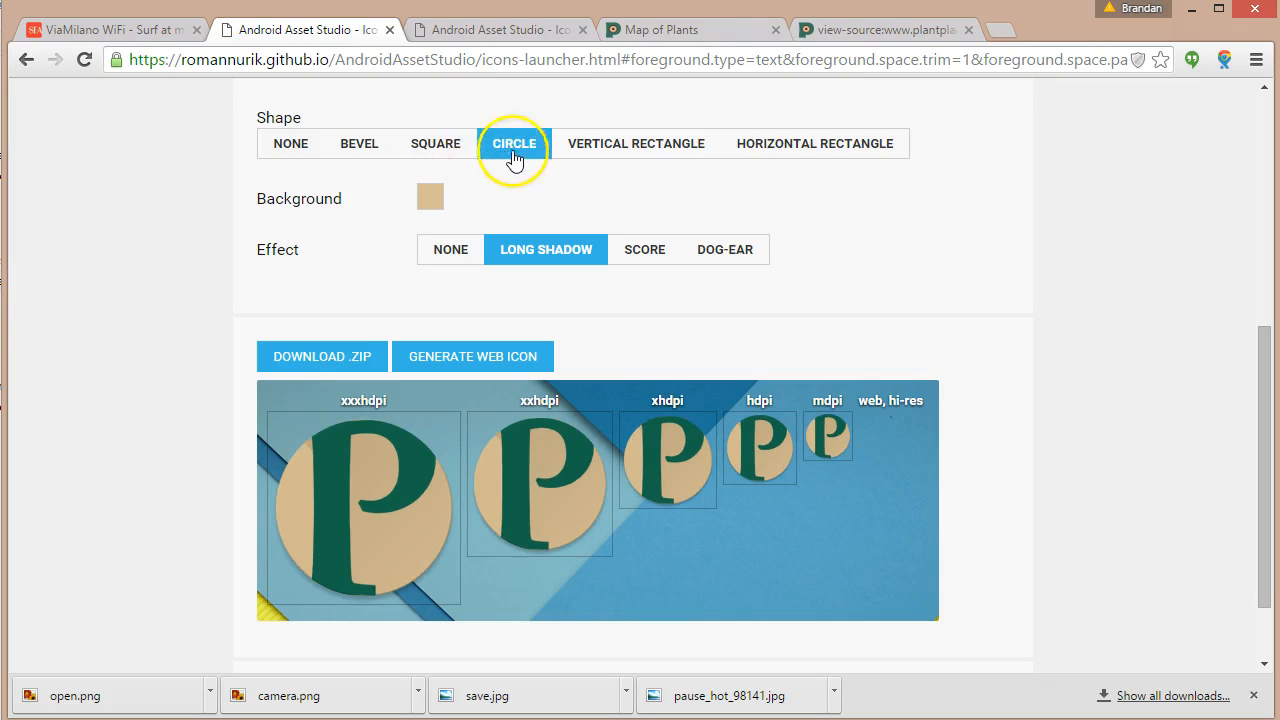
{"action": "left_click", "coordinate": [343, 145]}
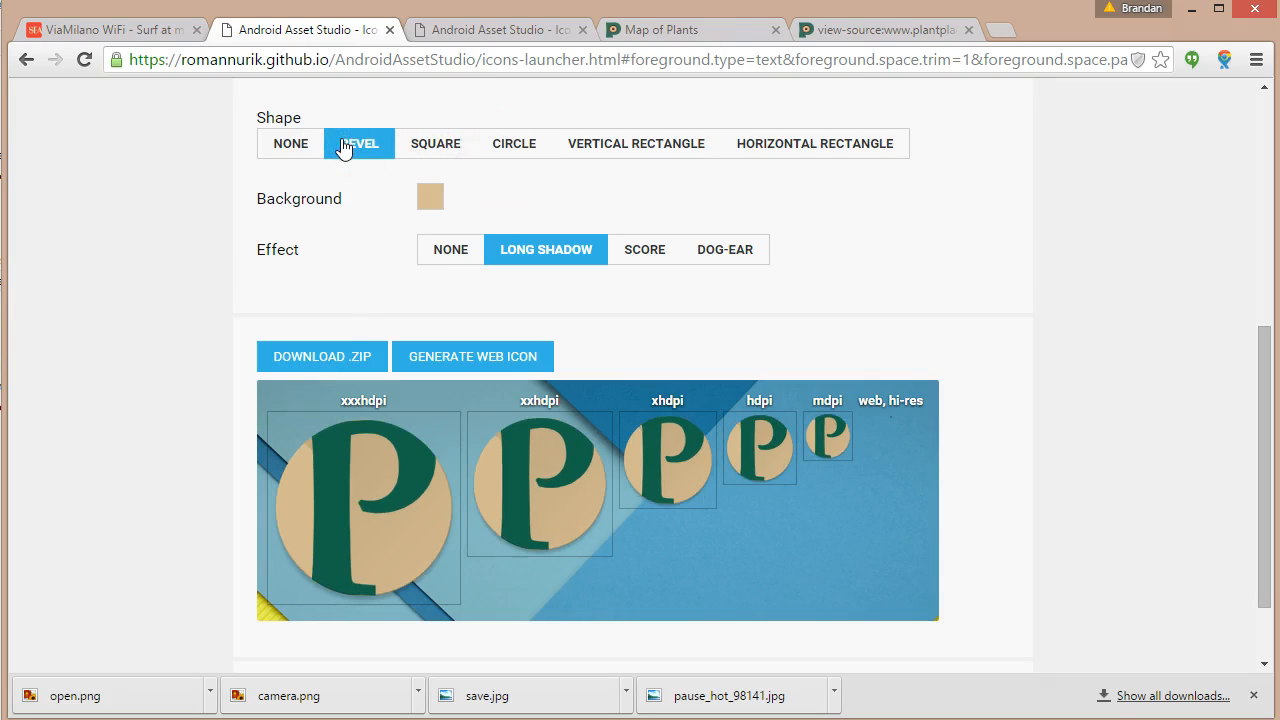
{"action": "left_click", "coordinate": [370, 150]}
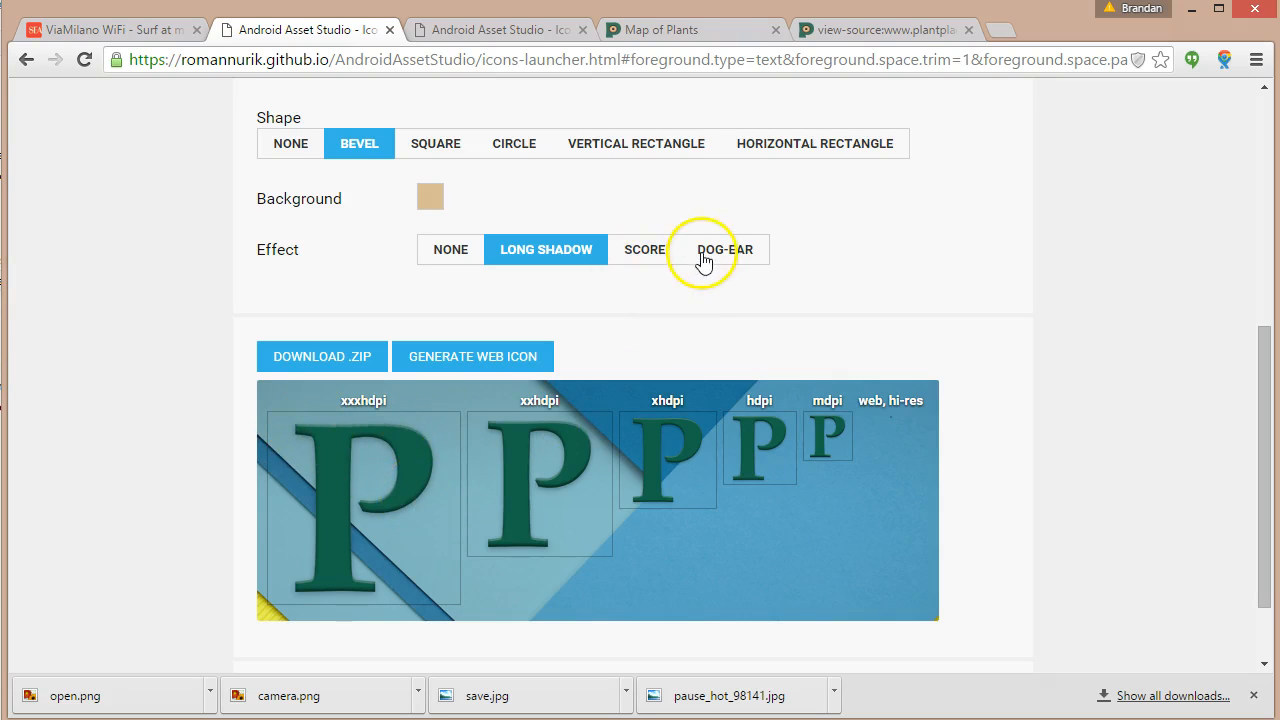
Try the Dog-Ear effect, set the icon's shape to None and its effect to Long Shadow.
{"action": "left_click", "coordinate": [703, 257]}
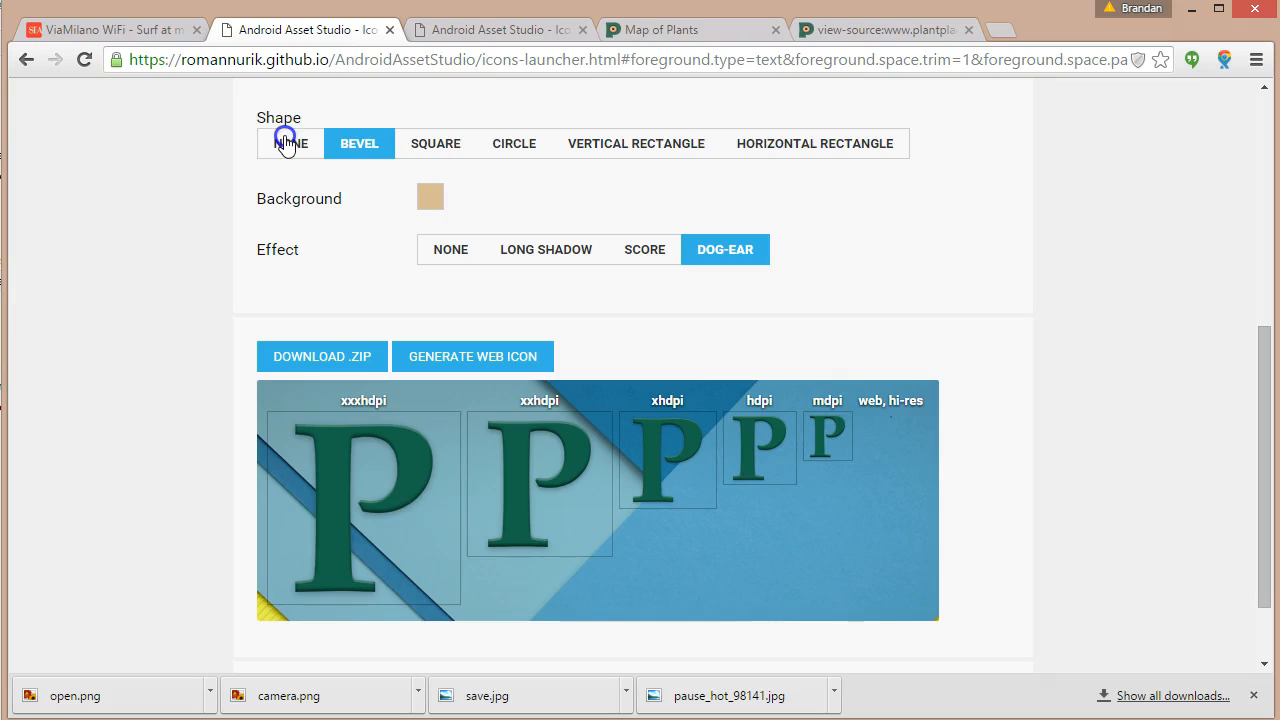
{"action": "left_click", "coordinate": [285, 143]}
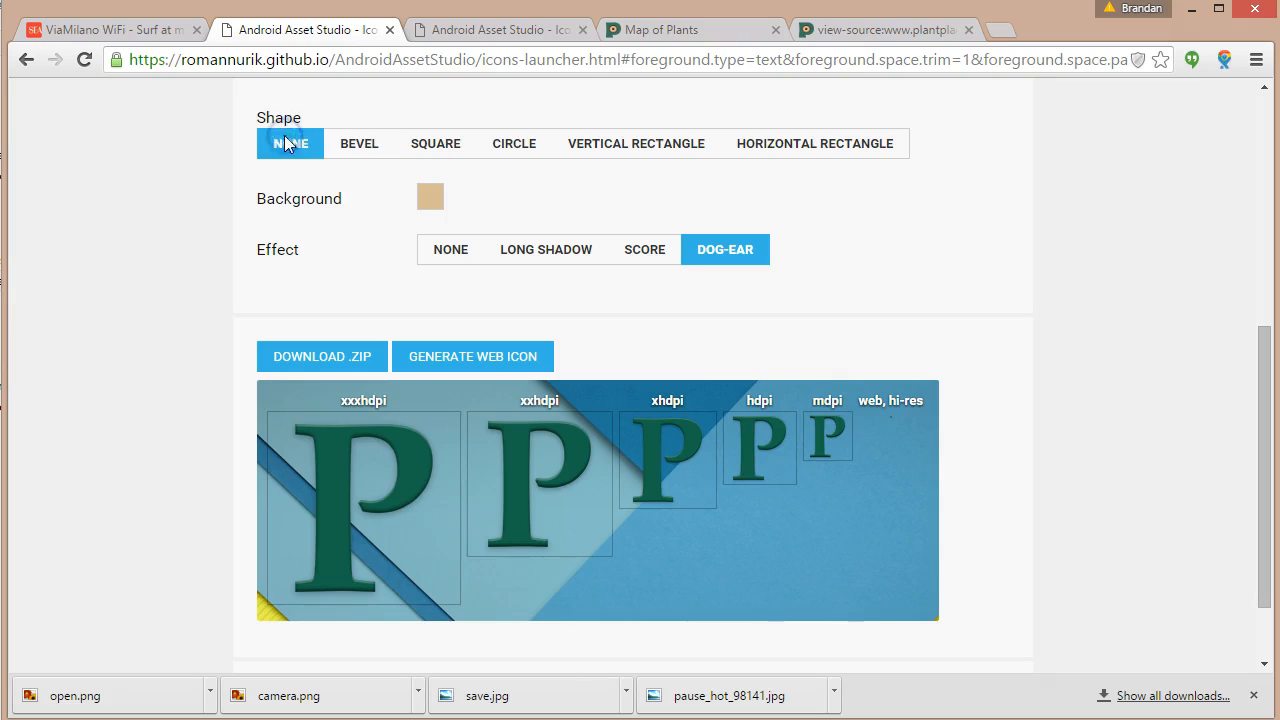
{"action": "left_click", "coordinate": [571, 258]}
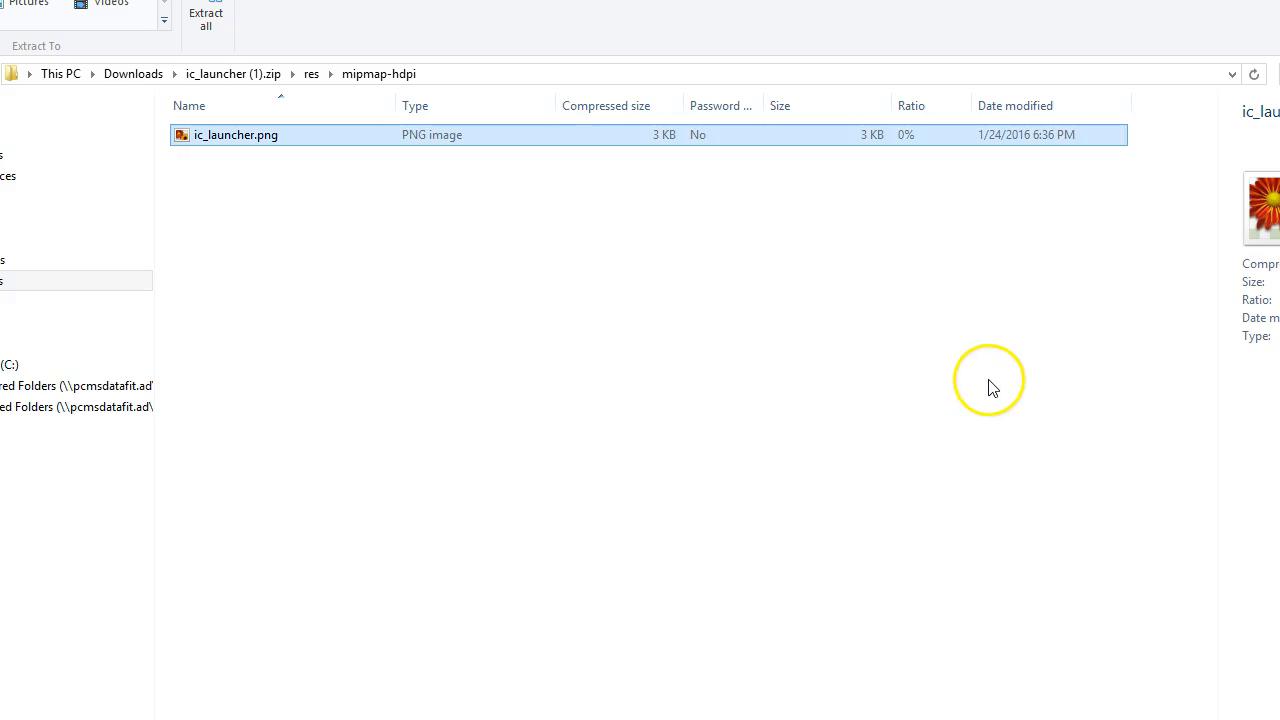
Copy ic_launcher.png from the ZIP's mipmap-hdpi folder into the project's multimedia/icons folder.
{"action": "right_click", "coordinate": [250, 136]}
{"action": "left_click", "coordinate": [305, 198]}
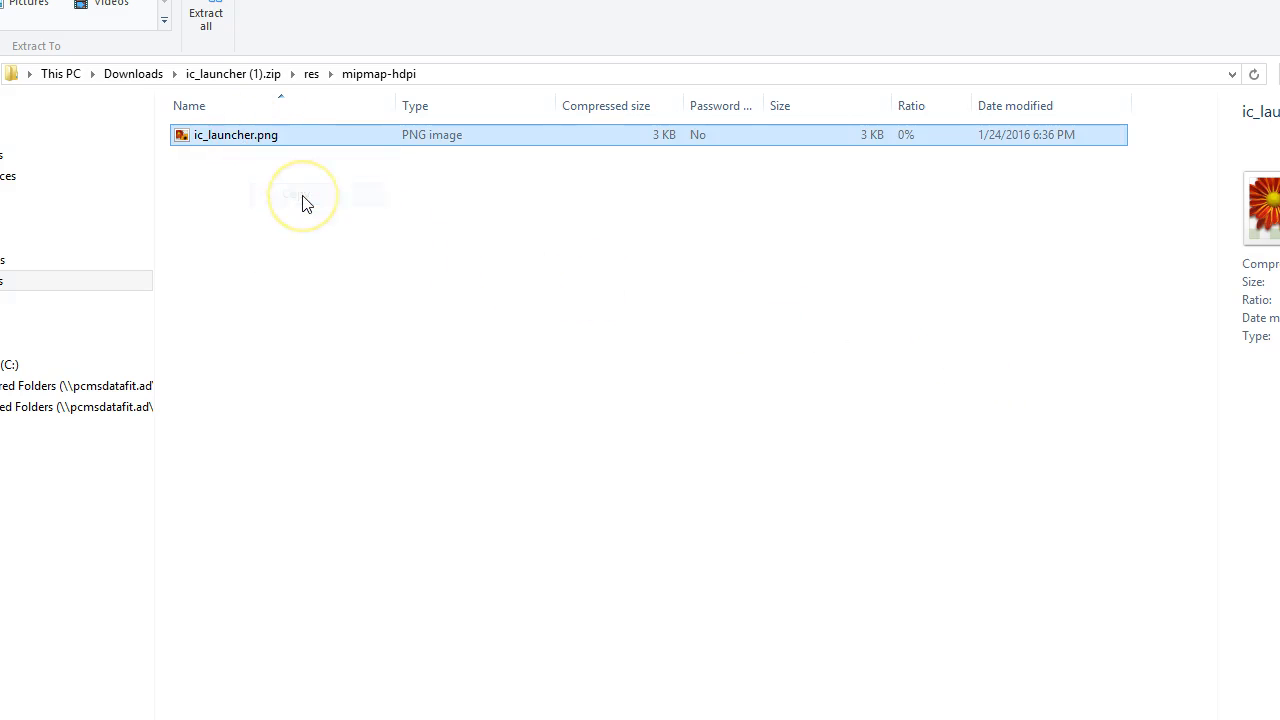
{"action": "key", "text": "alt+Tab"}
{"action": "key", "text": "alt+Tab"}
{"action": "key", "text": "alt+Tab"}
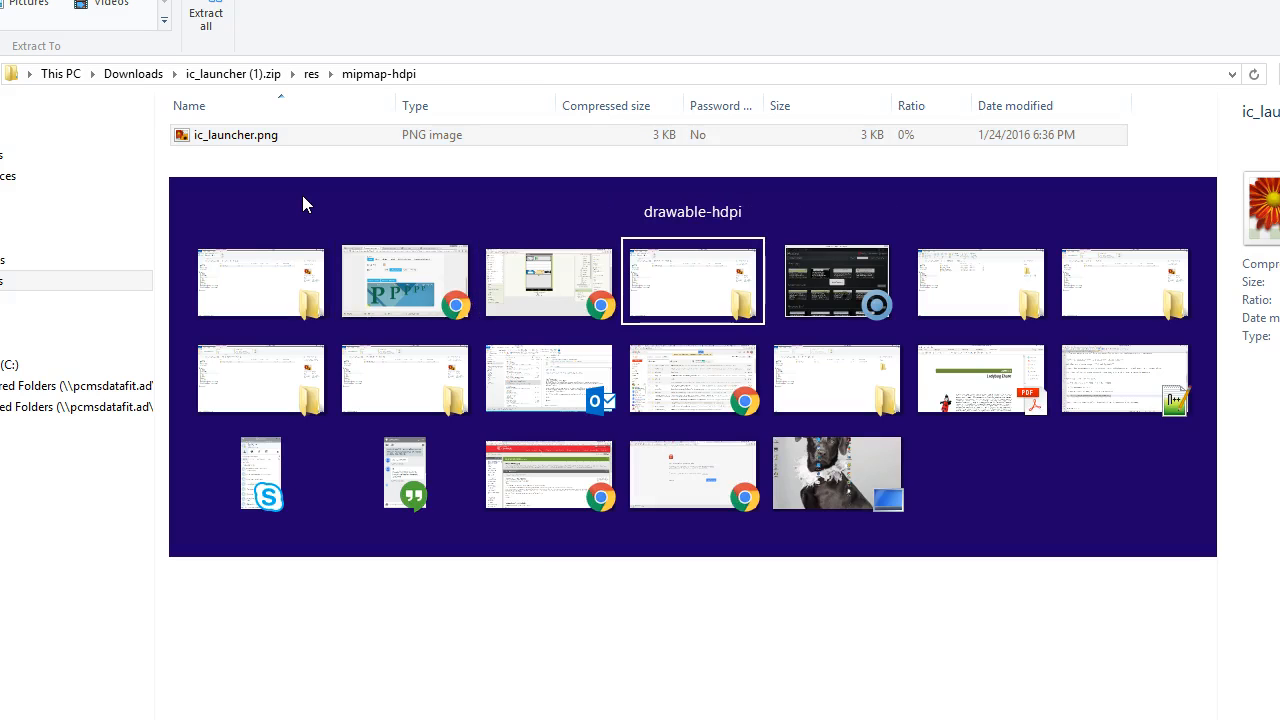
{"action": "key", "text": "alt+Tab"}
{"action": "key", "text": "alt+Tab"}
{"action": "key", "text": "alt+Tab"}
{"action": "key", "text": "alt+Tab"}
{"action": "right_click", "coordinate": [516, 320]}
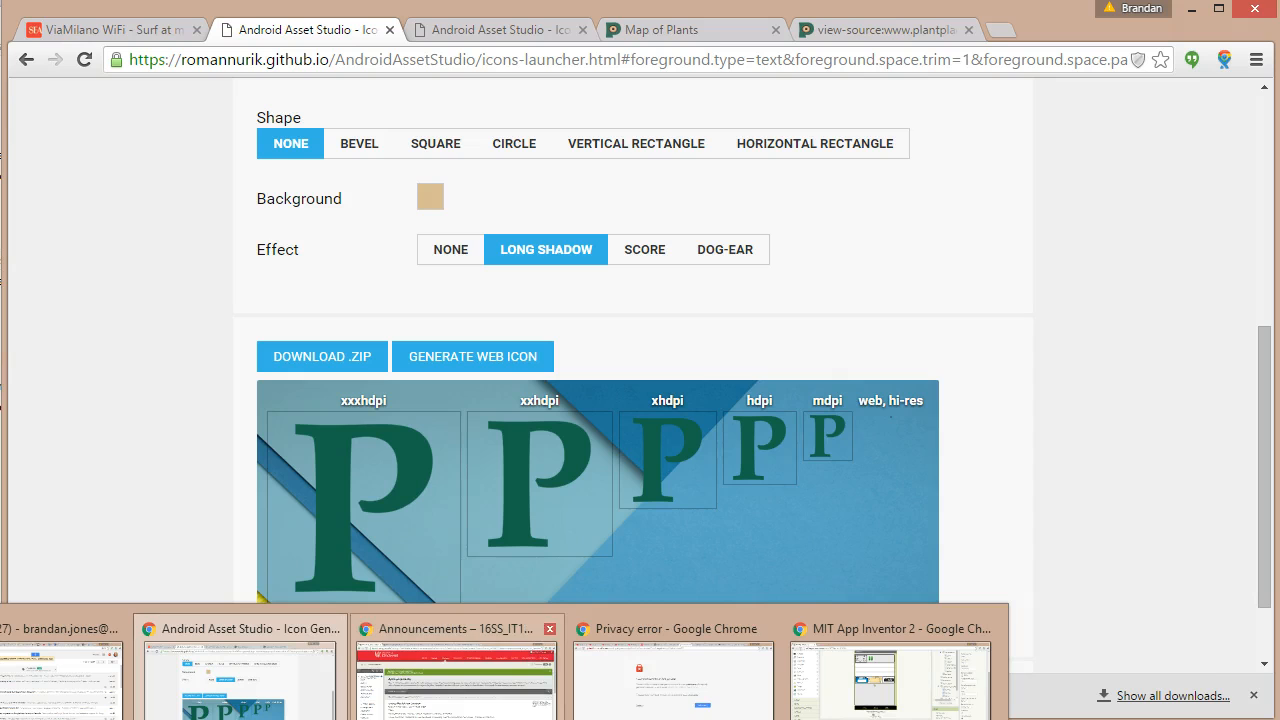
Switch to the MIT App Inventor window, make it smaller and position it to show Screen1's properties and the media list.
{"action": "left_click", "coordinate": [851, 686]}
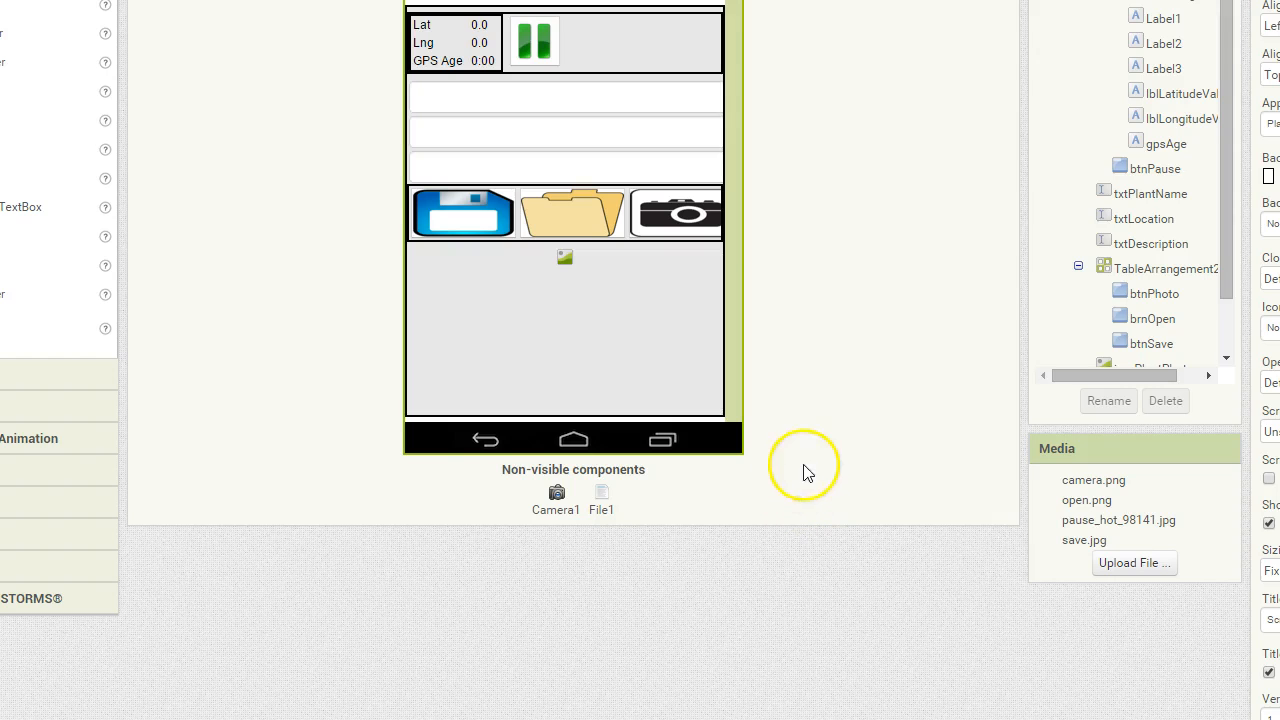
{"action": "left_click", "coordinate": [1279, 0]}
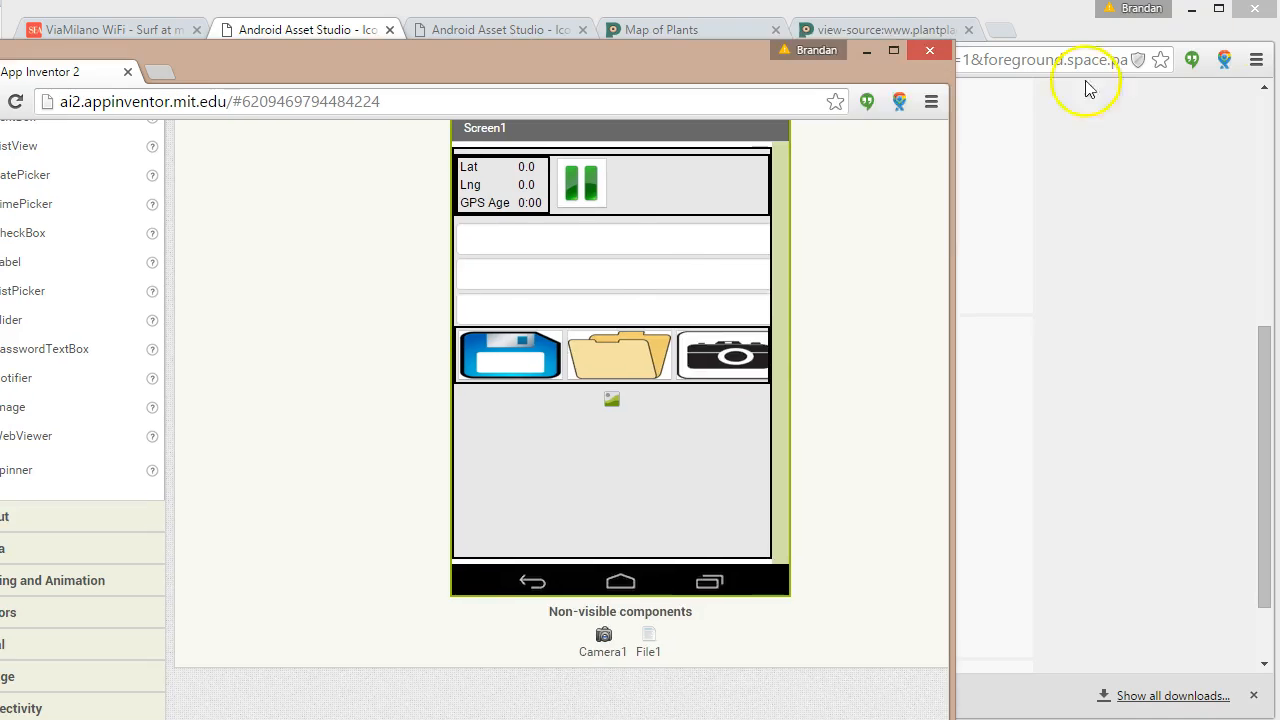
{"action": "left_click_drag", "start_coordinate": [640, 69], "coordinate": [764, 61]}
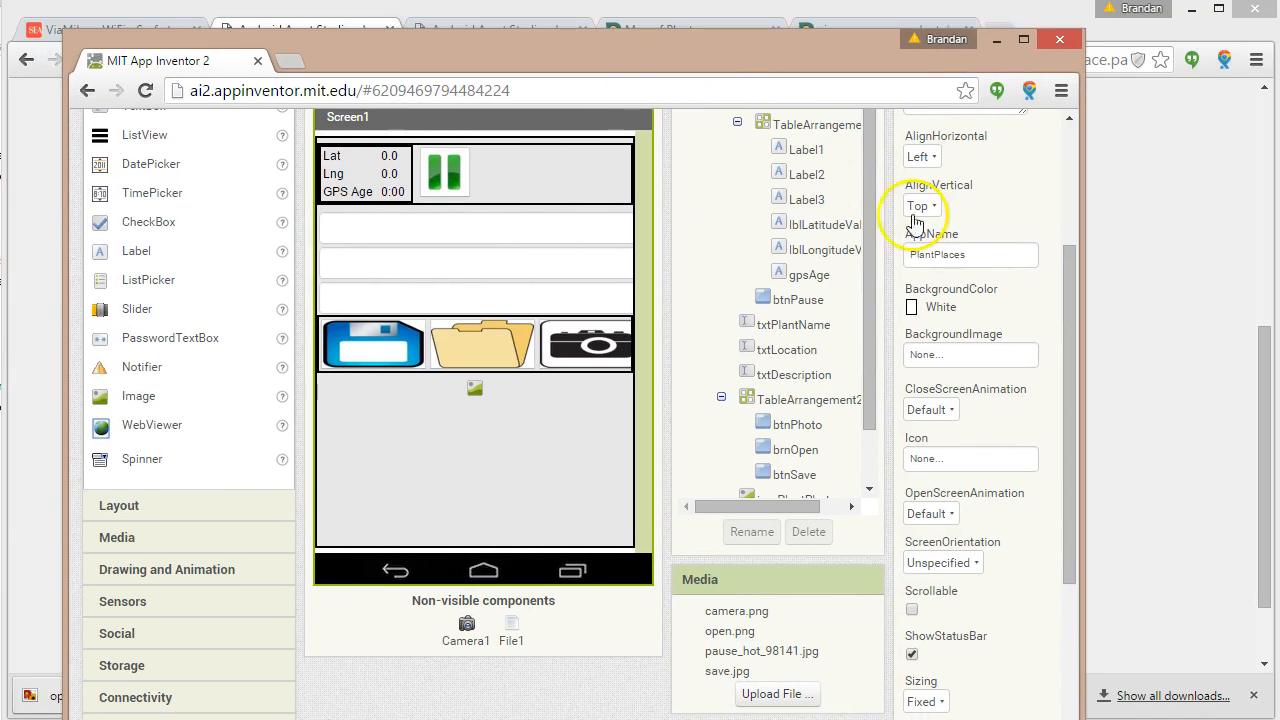
{"action": "mouse_move", "coordinate": [1077, 366]}
{"action": "left_mouse_down"}
{"action": "mouse_move", "coordinate": [1072, 245]}
{"action": "mouse_move", "coordinate": [1074, 362]}
{"action": "left_mouse_up"}
{"action": "left_click_drag", "start_coordinate": [1071, 505], "coordinate": [1073, 558]}
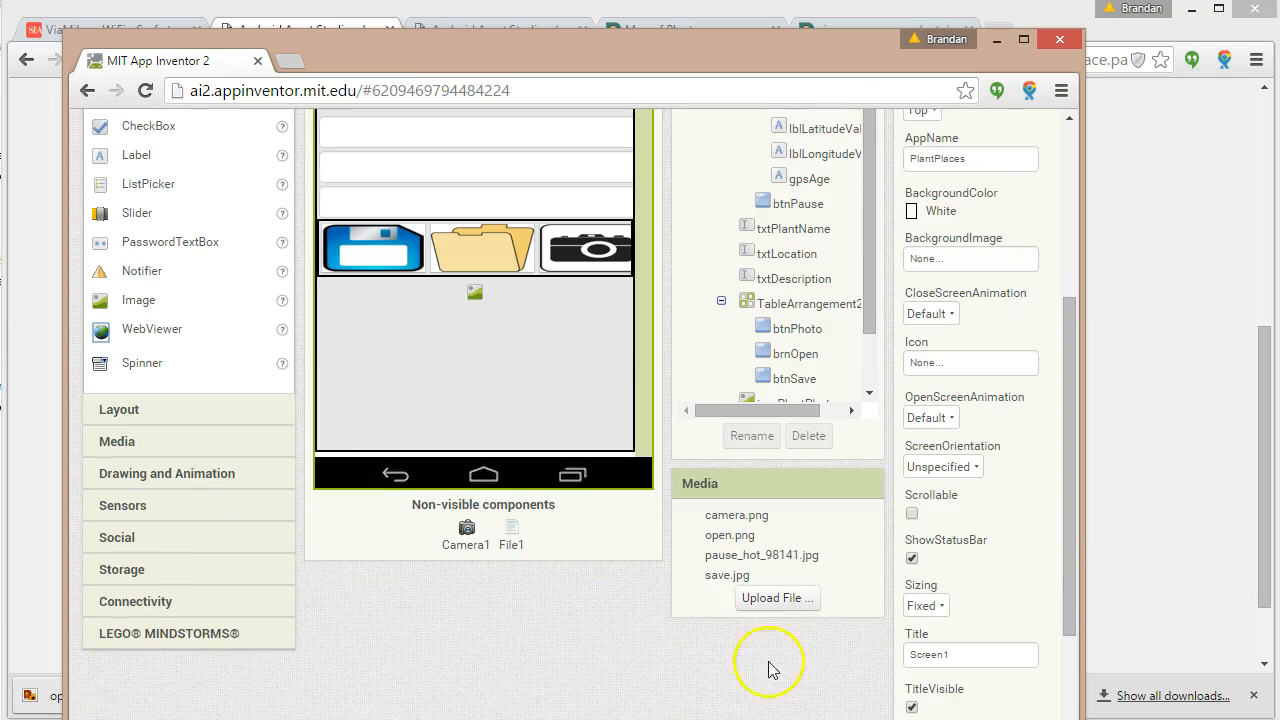
Upload ic_launcher.png from the multimedia/icons folder to the project's media.
{"action": "left_click", "coordinate": [771, 603]}
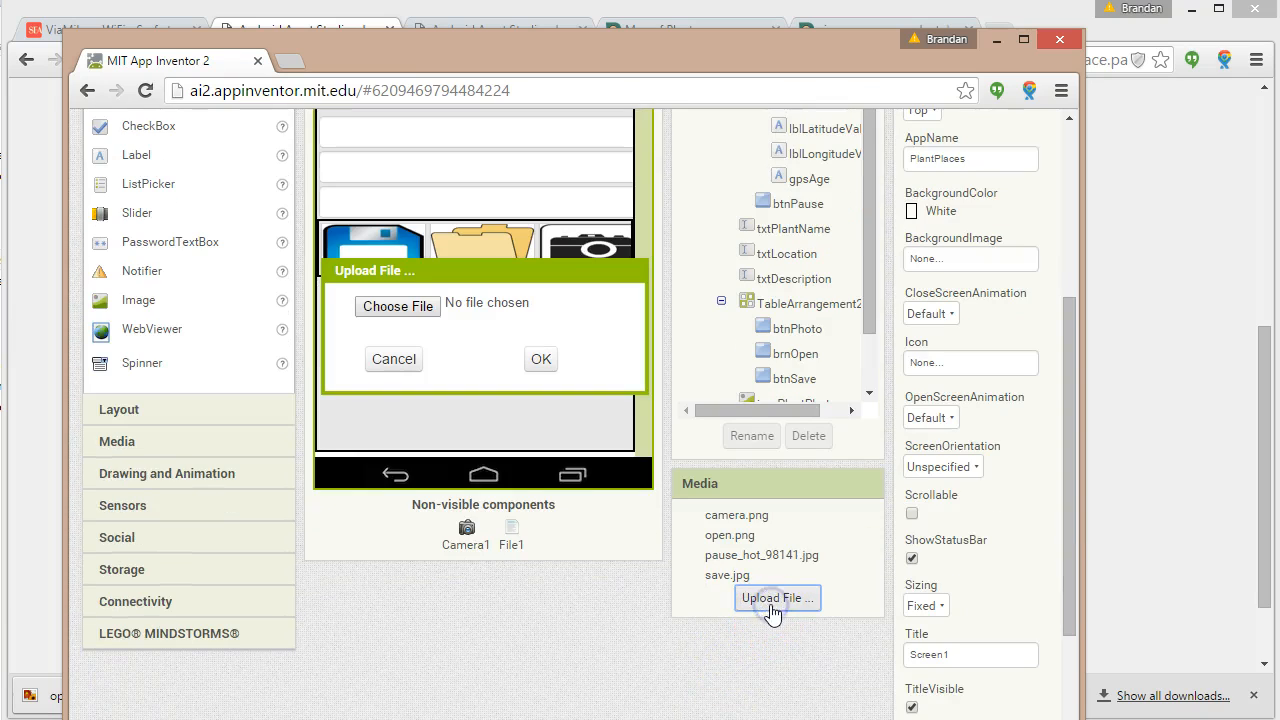
{"action": "left_click", "coordinate": [395, 305]}
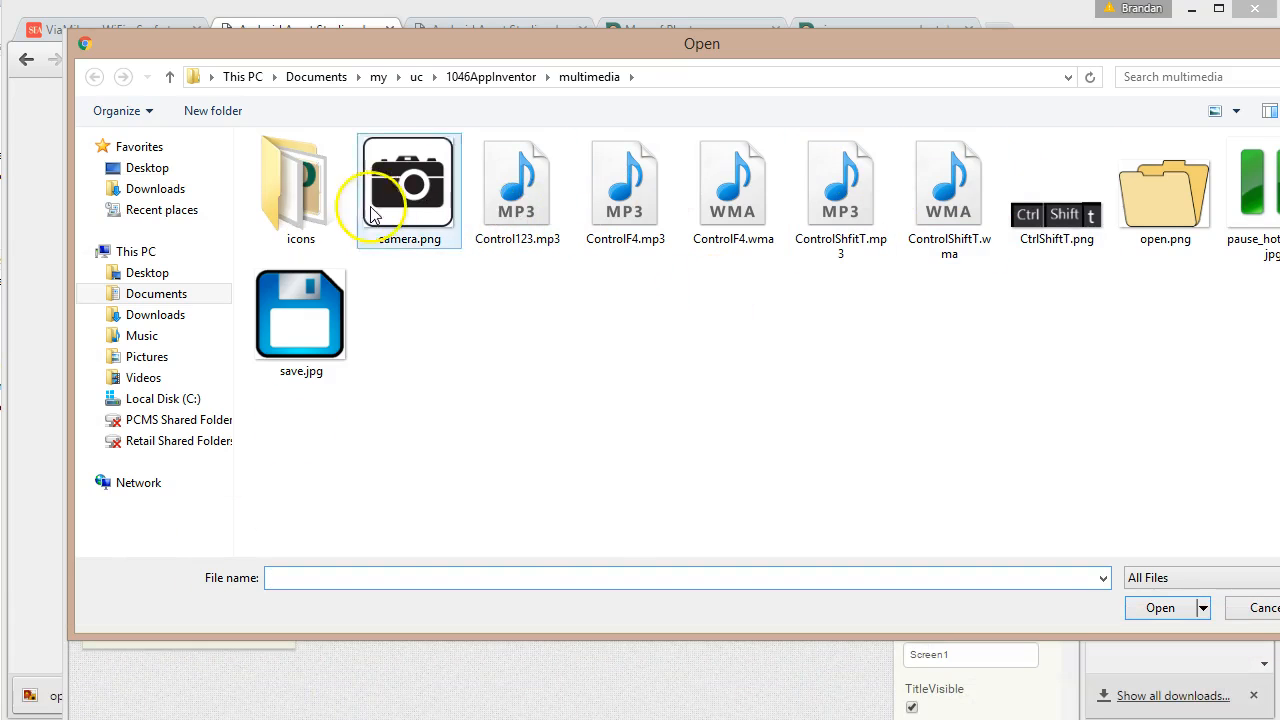
{"action": "double_click", "coordinate": [302, 190]}
{"action": "left_click", "coordinate": [762, 245]}
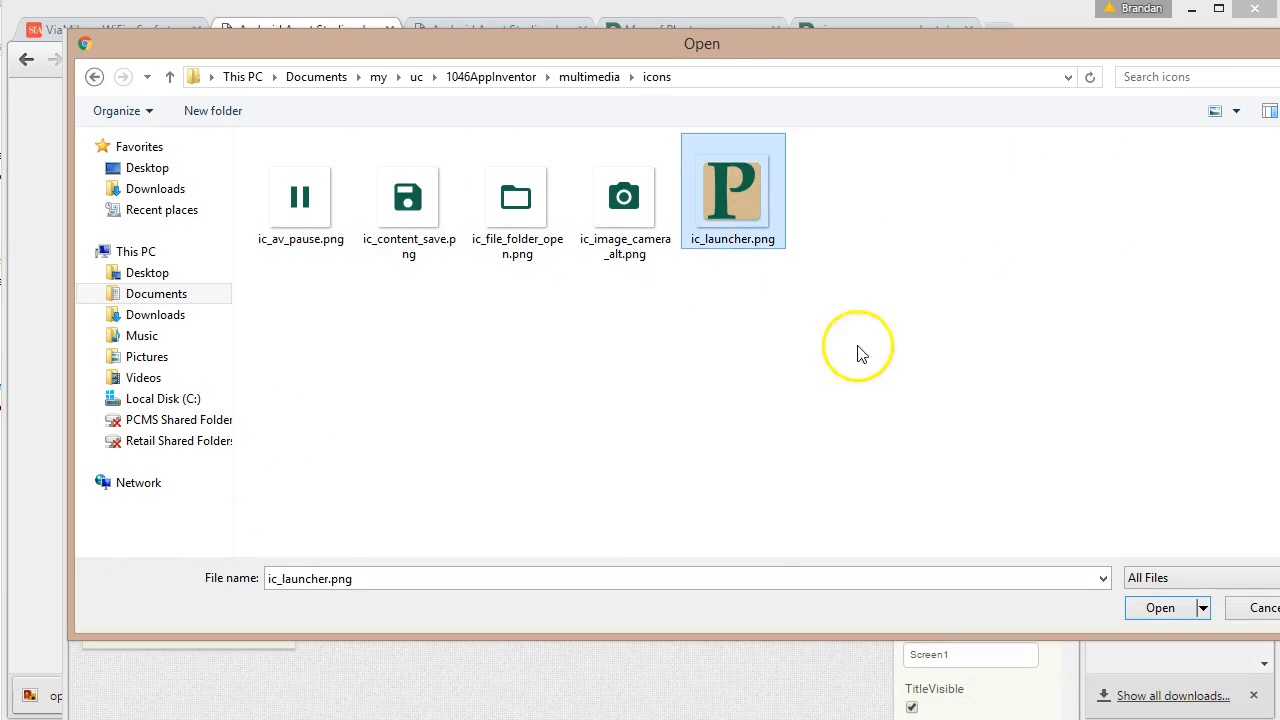
{"action": "left_click", "coordinate": [1158, 608]}
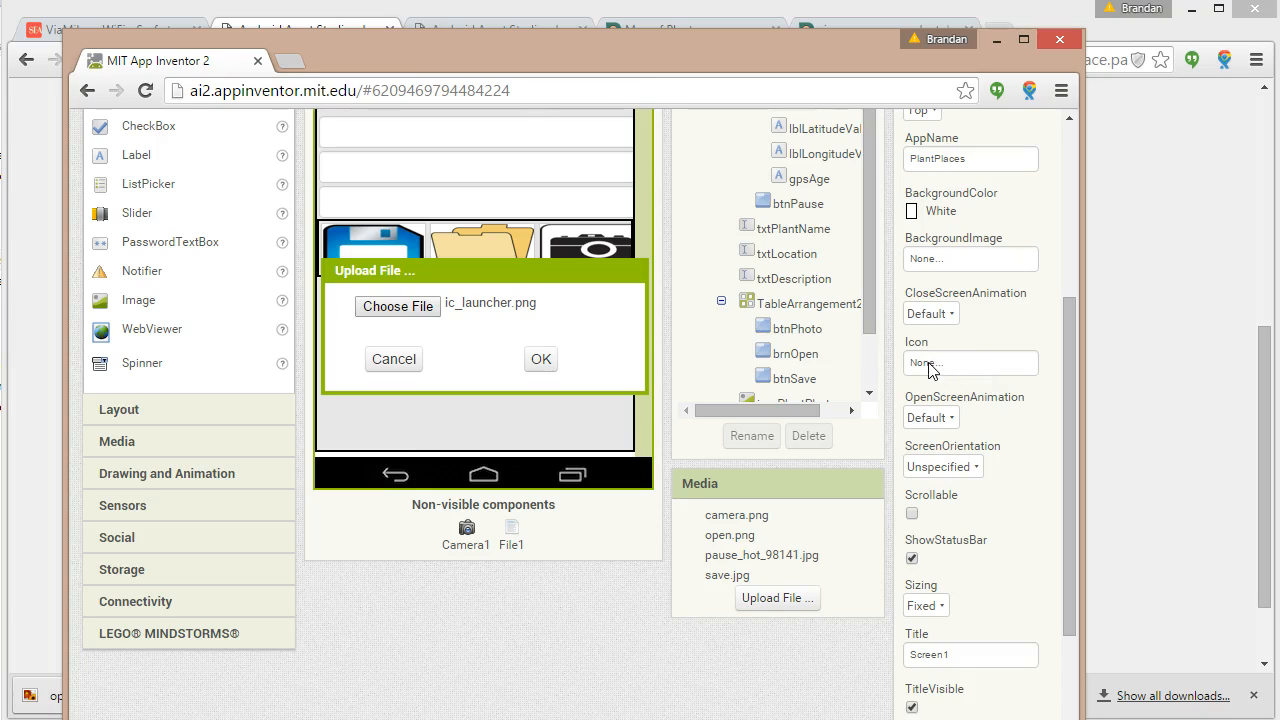
{"action": "left_click", "coordinate": [554, 367]}
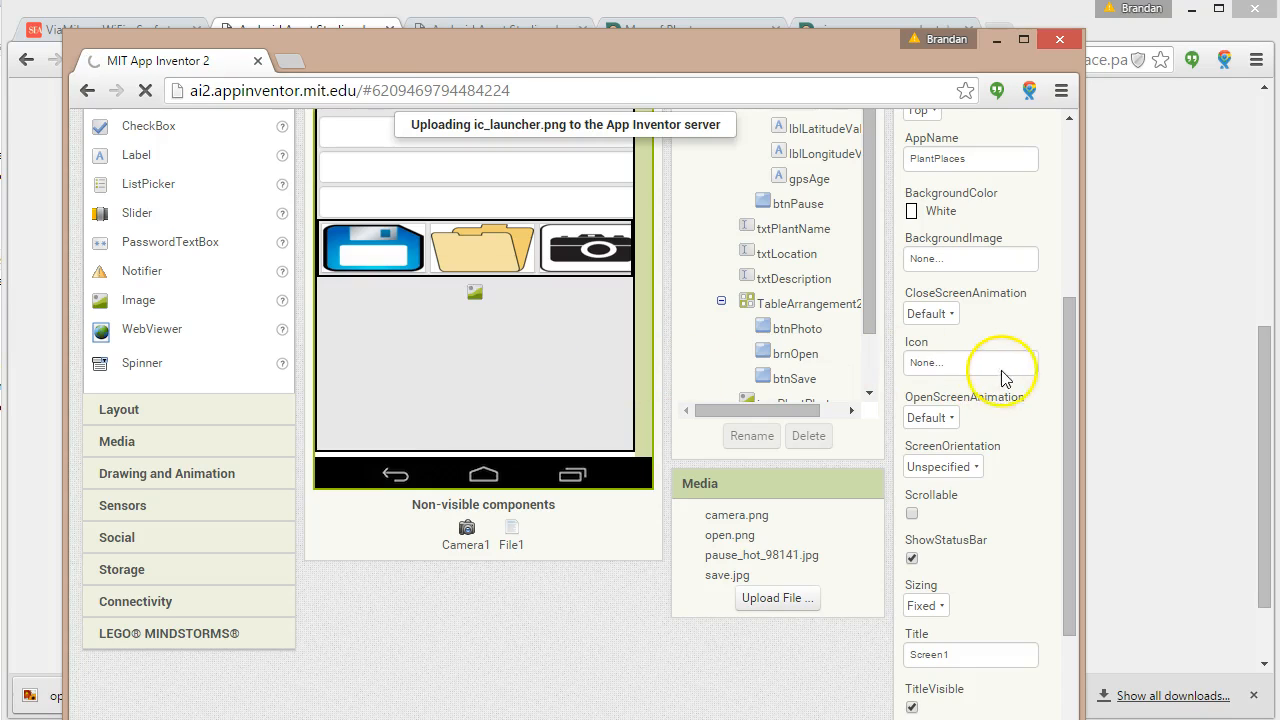
Set Screen1's Icon property to ic_launcher.png.
{"action": "left_click", "coordinate": [968, 365]}
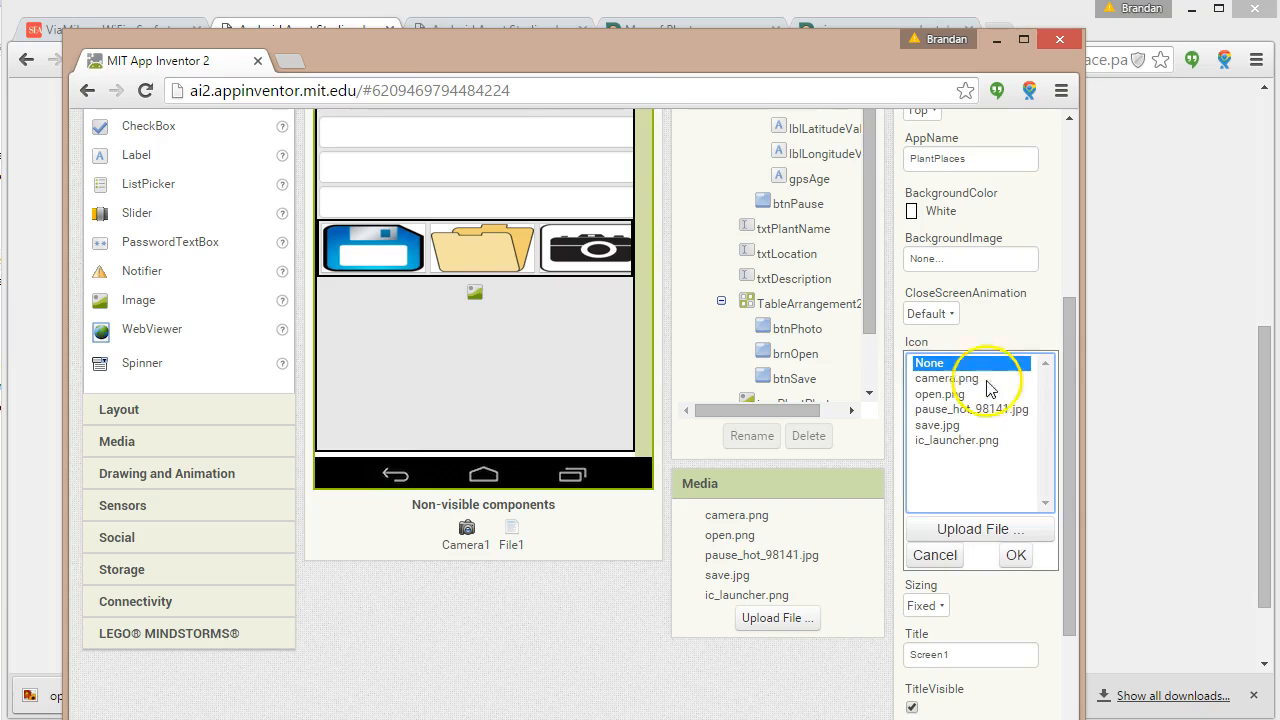
{"action": "left_click", "coordinate": [985, 441]}
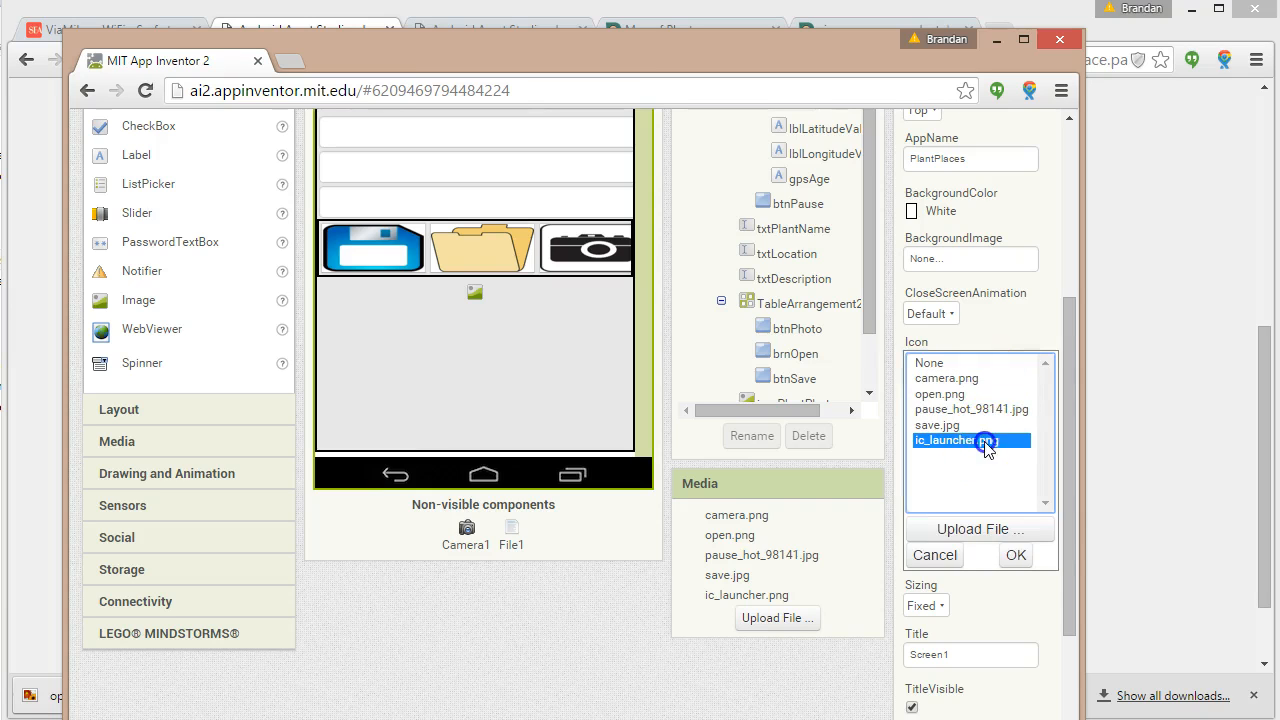
{"action": "left_click", "coordinate": [1024, 556]}
Look over the button images in the Screen1 design and return to the Generic Icon Generator in Android Asset Studio.
{"action": "left_click_drag", "start_coordinate": [1066, 521], "coordinate": [1052, 394]}
{"action": "scroll", "coordinate": [543, 409], "scroll_direction": "down", "scroll_amount": 2}
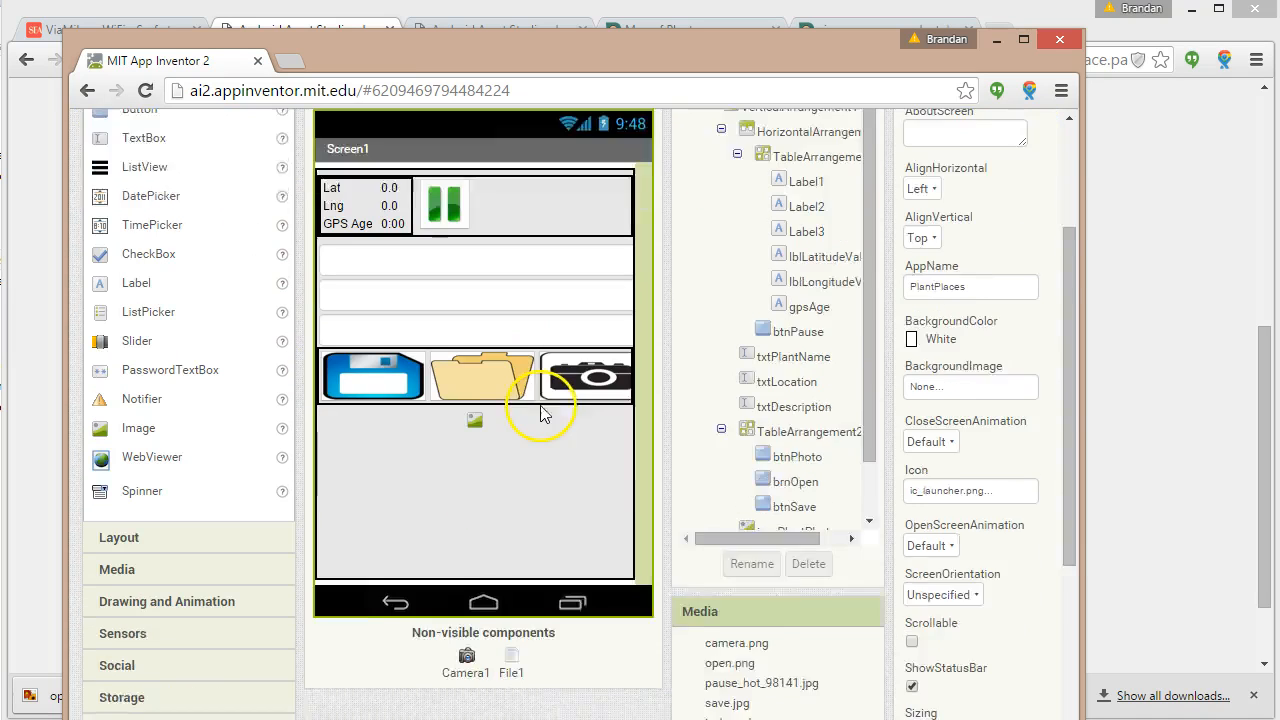
{"action": "scroll", "coordinate": [543, 409], "scroll_direction": "up", "scroll_amount": 2}
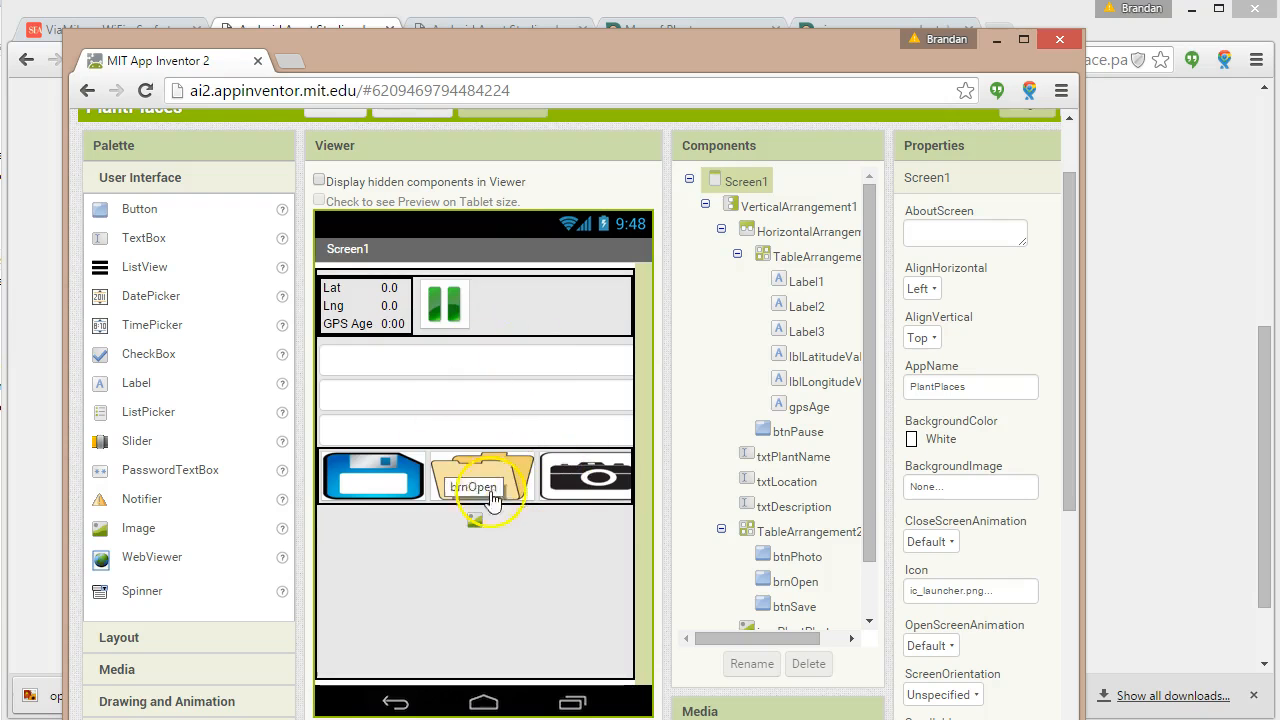
{"action": "left_click", "coordinate": [1150, 278]}
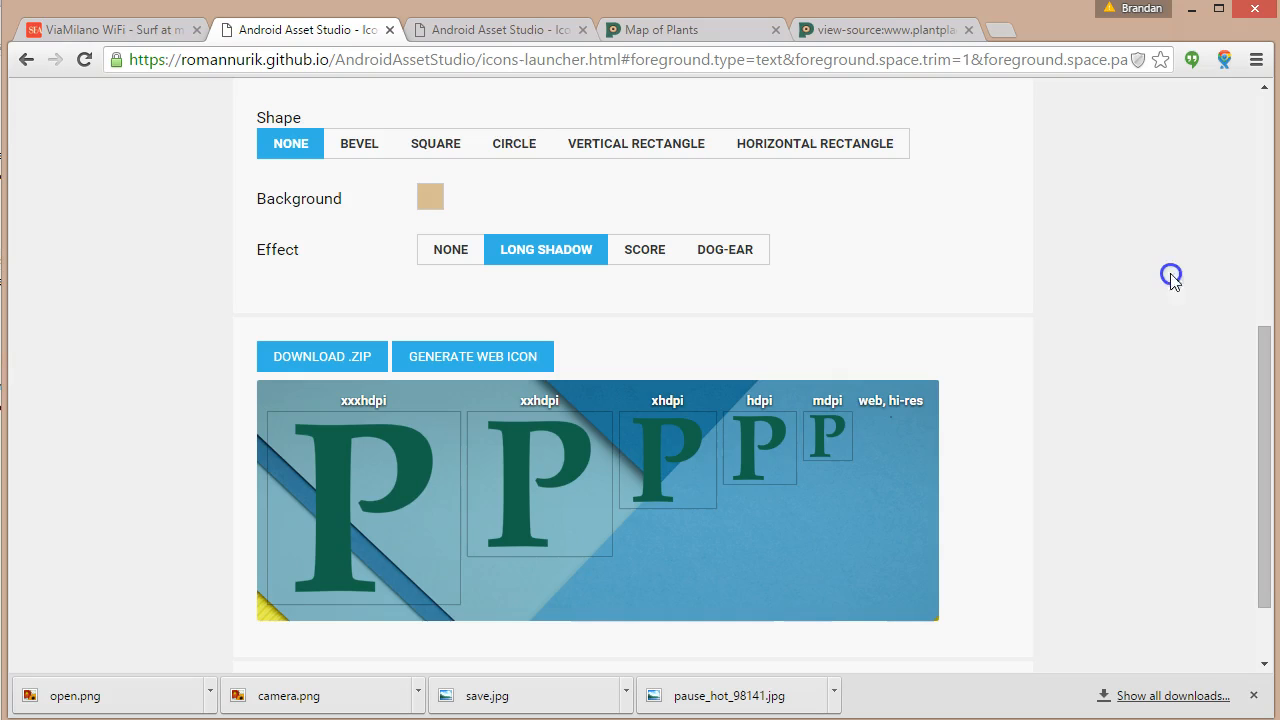
{"action": "left_click", "coordinate": [505, 30]}
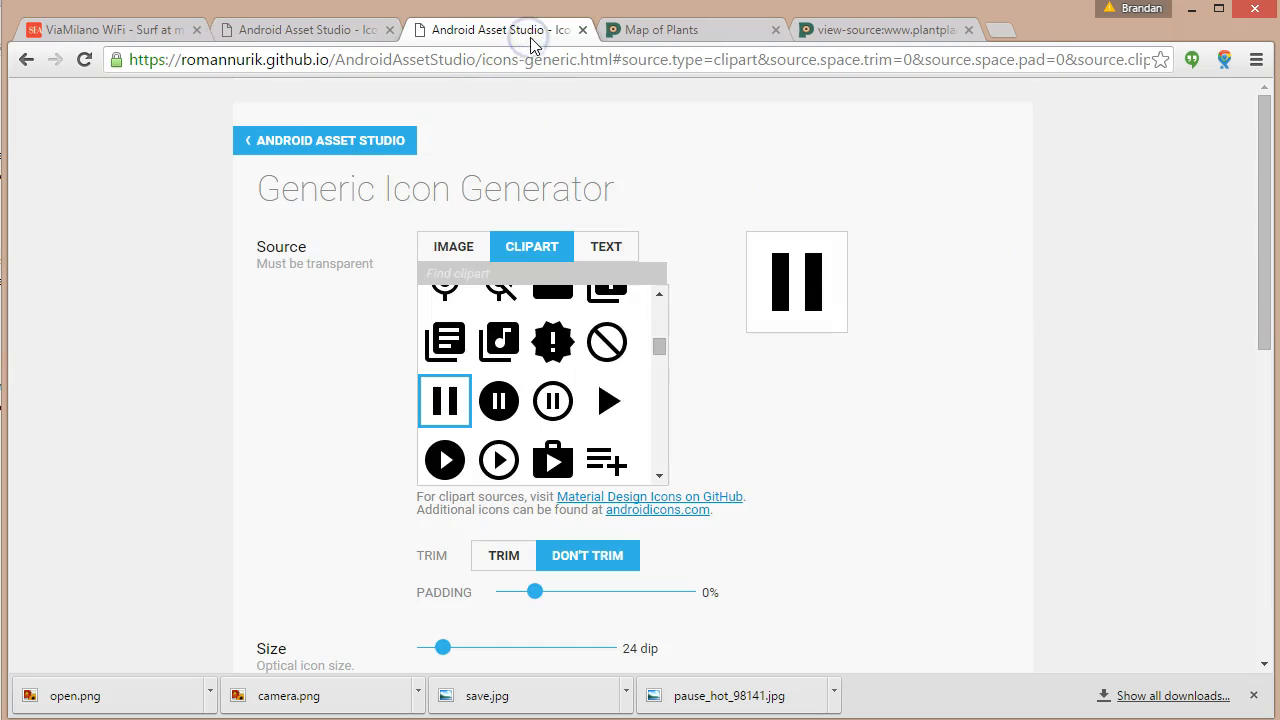
Open the Action Bar and Tab Icon Generator and choose the floppy-disk save clipart as the source.
{"action": "left_click", "coordinate": [360, 145]}
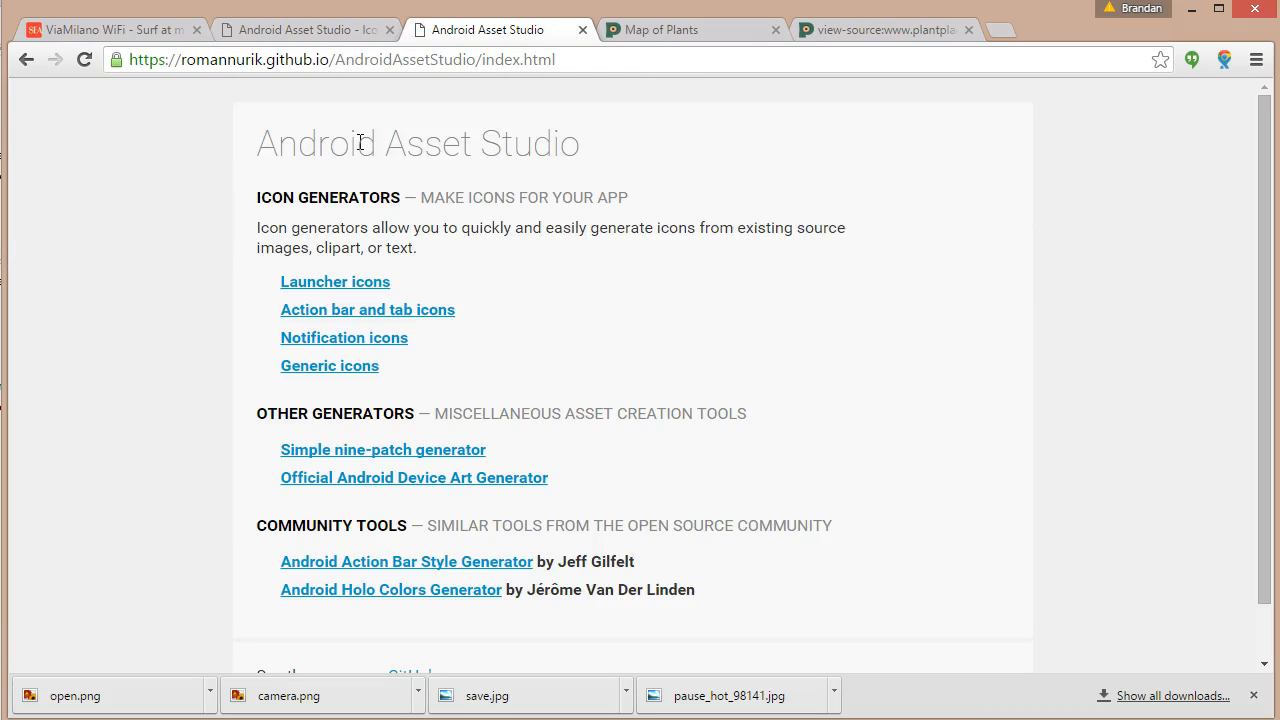
{"action": "left_click", "coordinate": [370, 312]}
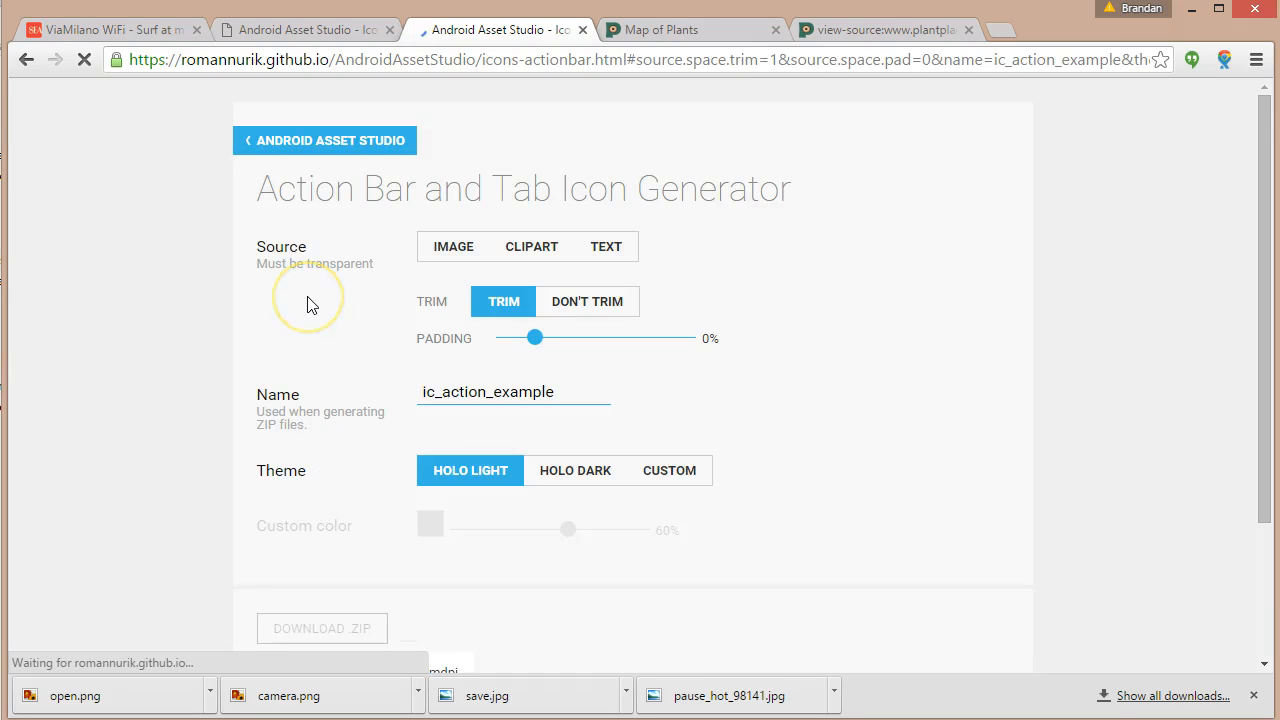
{"action": "left_click", "coordinate": [452, 262]}
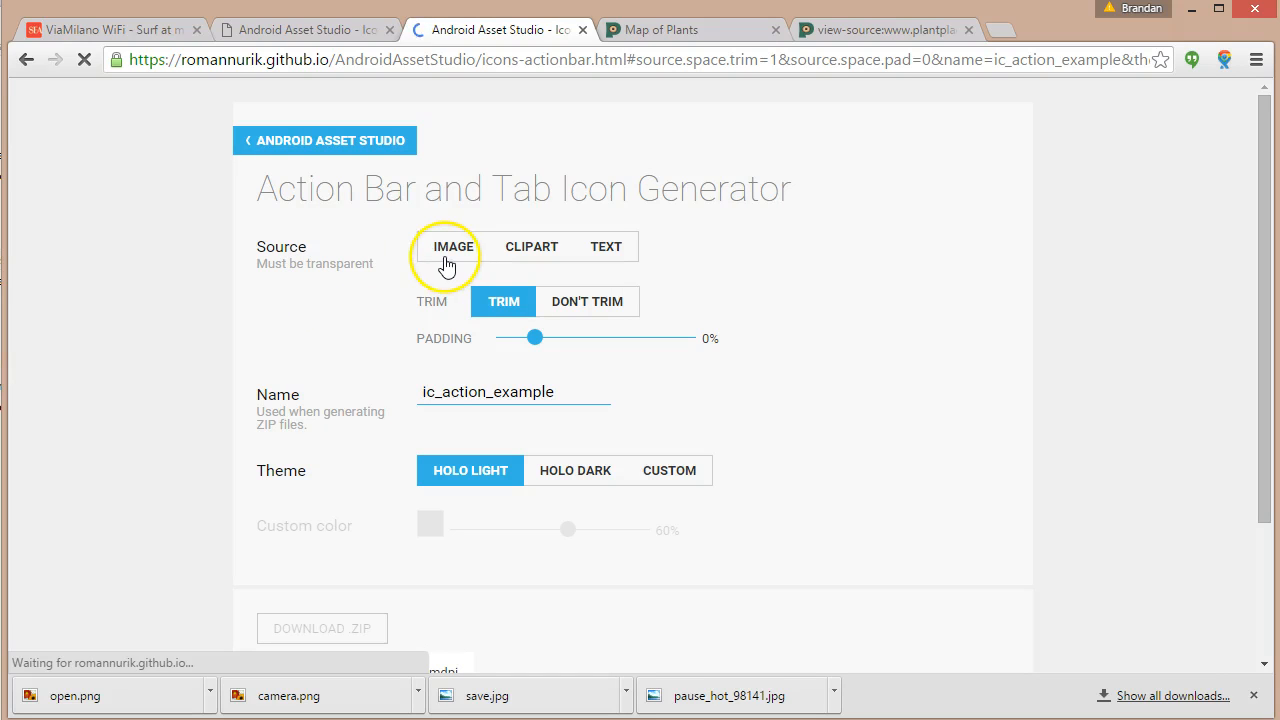
{"action": "left_click", "coordinate": [545, 253]}
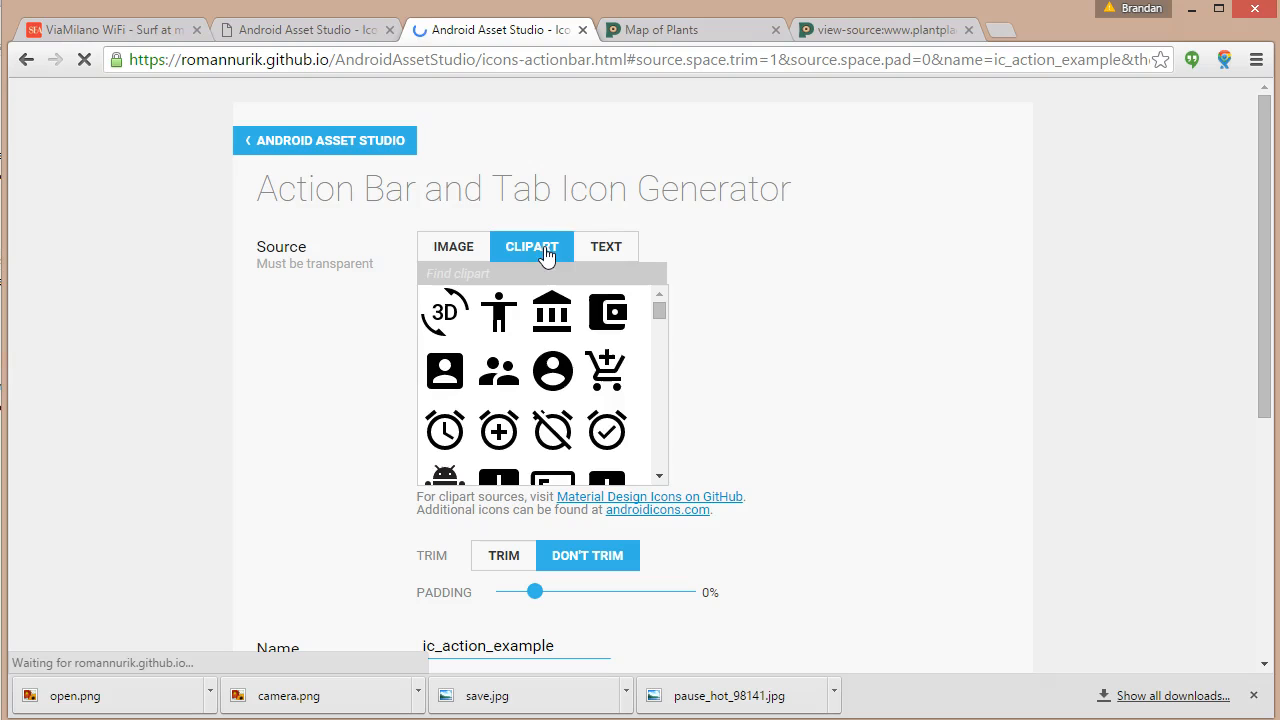
{"action": "left_click_drag", "start_coordinate": [661, 311], "coordinate": [666, 363]}
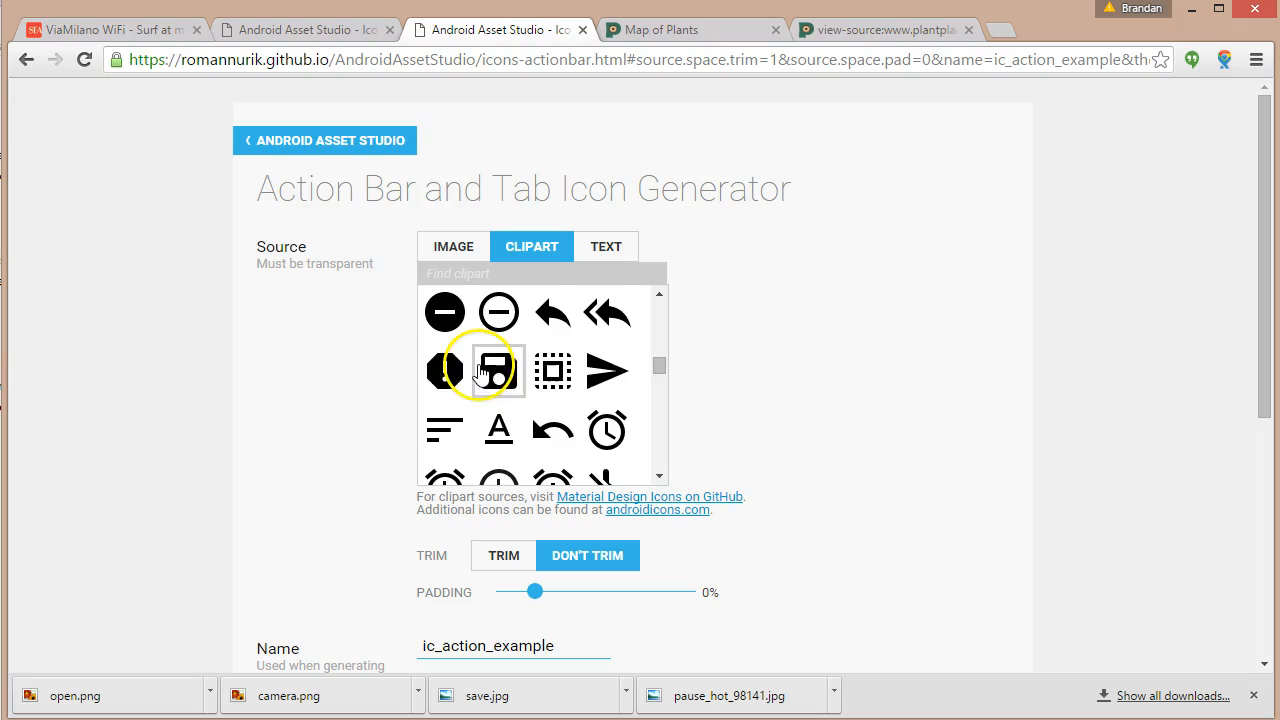
{"action": "left_click", "coordinate": [515, 372]}
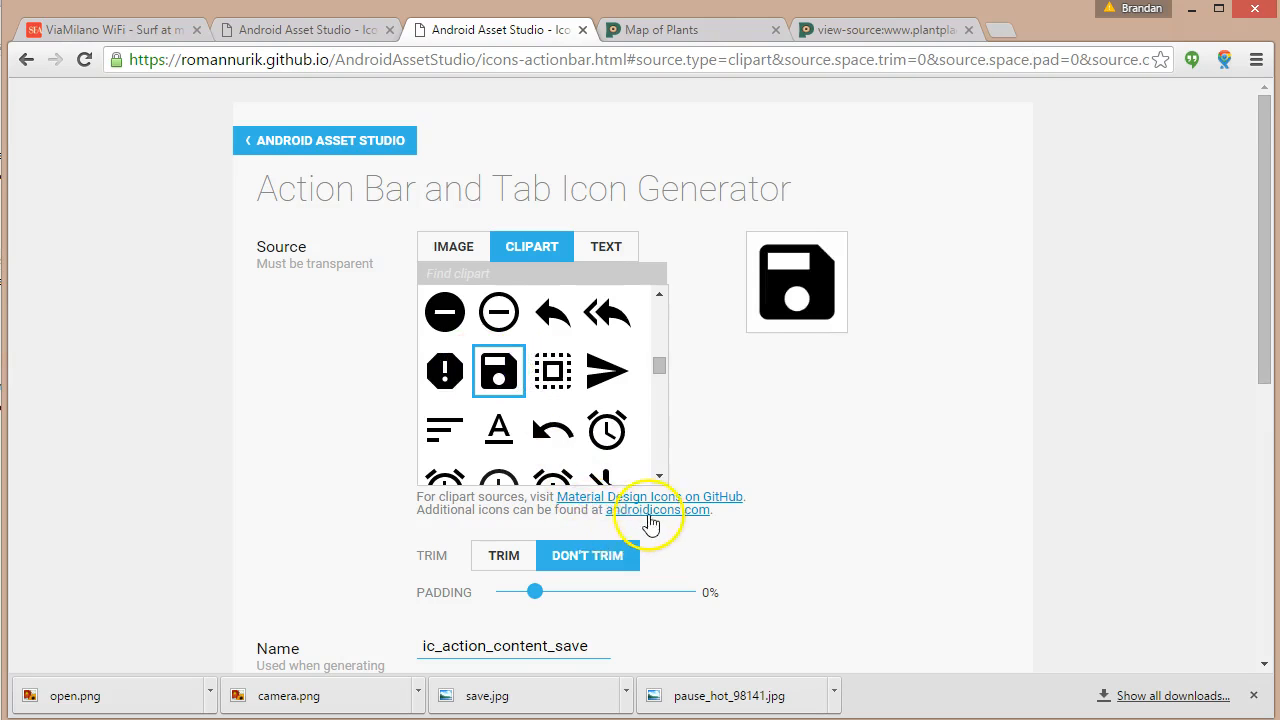
Set the save icon's theme to Custom and its custom color to the dark green brand swatch.
{"action": "scroll", "coordinate": [648, 515], "scroll_direction": "down", "scroll_amount": 2}
{"action": "scroll", "coordinate": [652, 527], "scroll_direction": "down", "scroll_amount": 2}
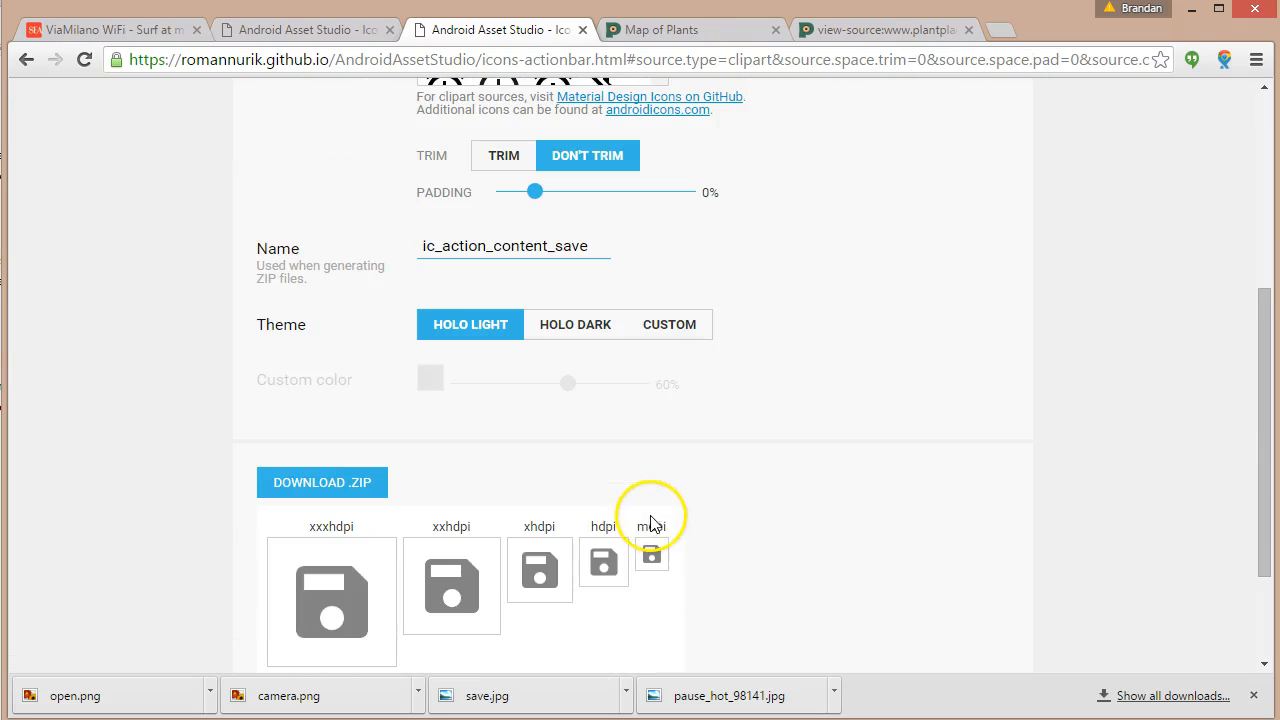
{"action": "left_click", "coordinate": [273, 385]}
{"action": "scroll", "coordinate": [666, 371], "scroll_direction": "up", "scroll_amount": 3}
{"action": "left_click", "coordinate": [797, 193]}
{"action": "scroll", "coordinate": [797, 298], "scroll_direction": "down", "scroll_amount": 4}
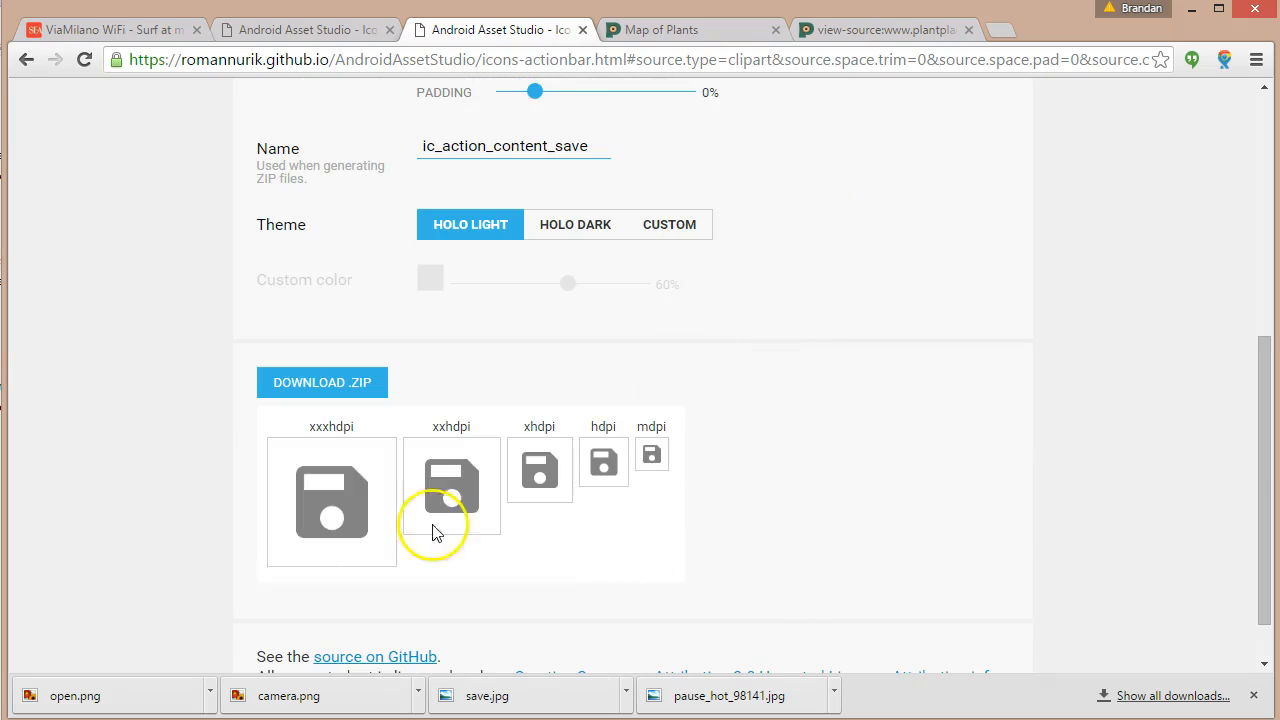
{"action": "scroll", "coordinate": [677, 590], "scroll_direction": "up", "scroll_amount": 4}
{"action": "left_click", "coordinate": [677, 590]}
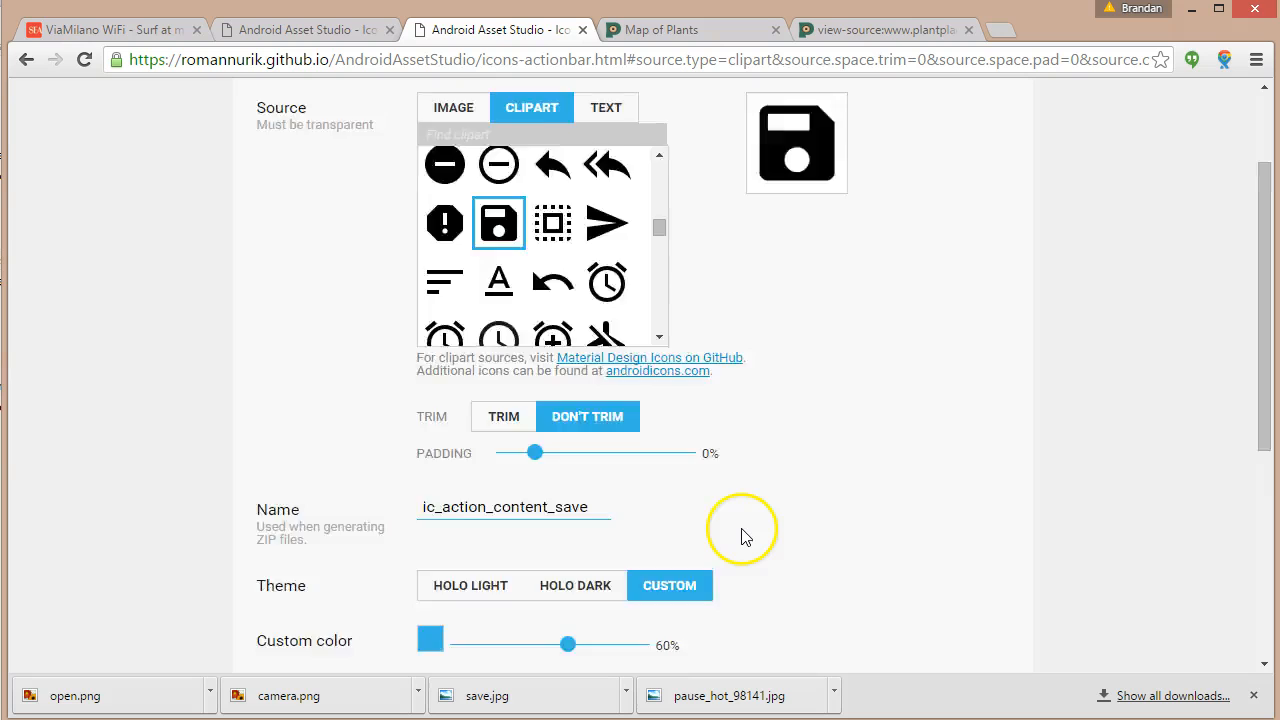
{"action": "scroll", "coordinate": [741, 537], "scroll_direction": "down", "scroll_amount": 3}
{"action": "left_click", "coordinate": [428, 340]}
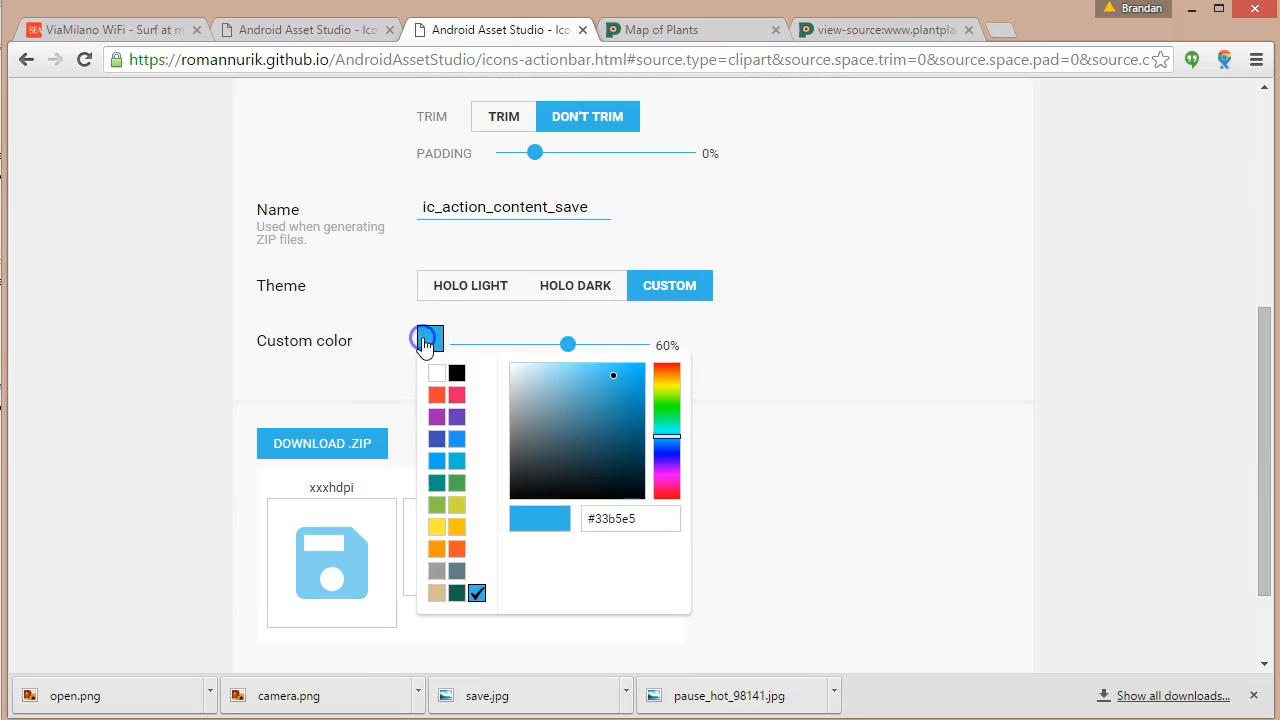
{"action": "left_click", "coordinate": [459, 593]}
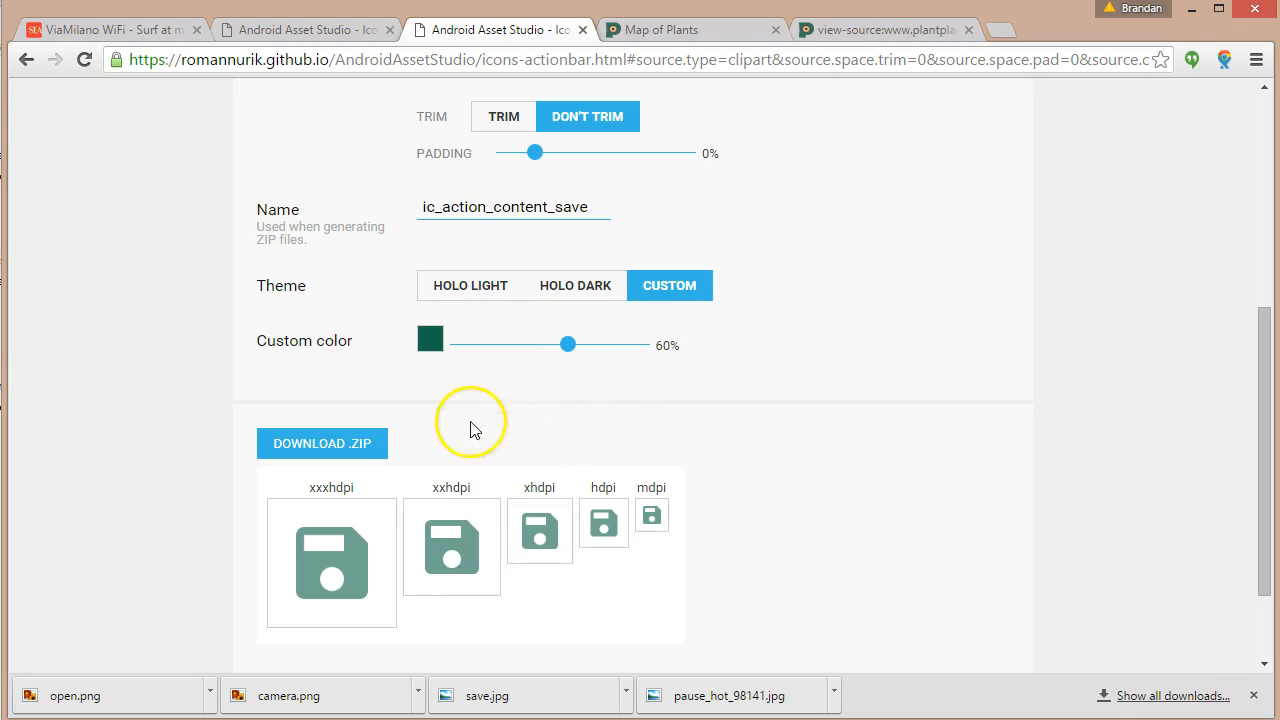
Download the save icon set as ic_action_content_save.zip and open the archive's res folder.
{"action": "left_click", "coordinate": [366, 444]}
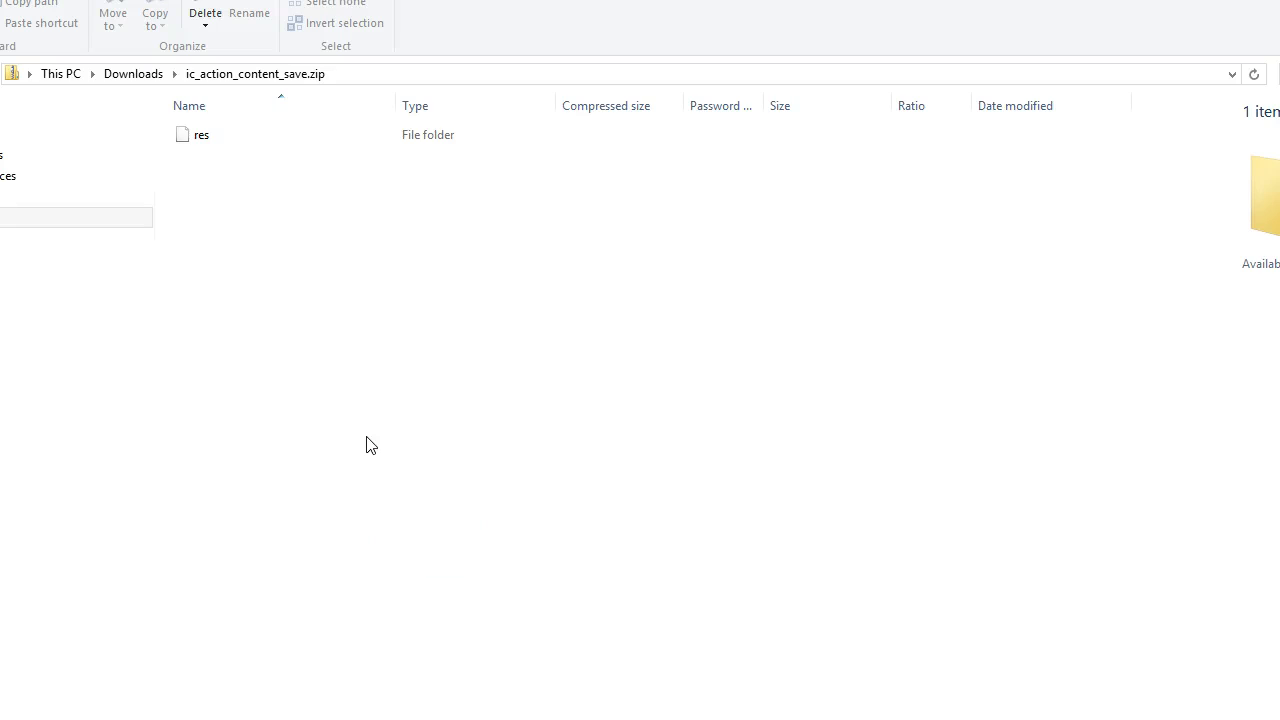
{"action": "double_click", "coordinate": [196, 136]}
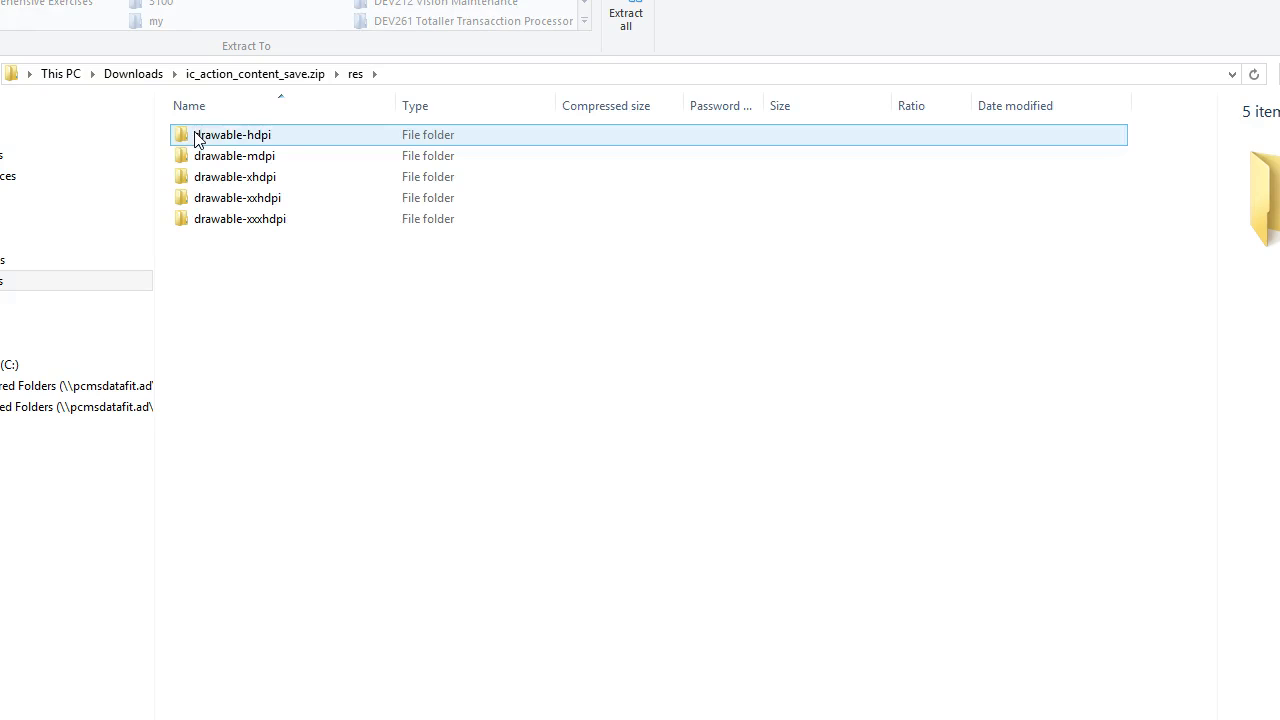
{"action": "key", "text": "alt+Tab"}
{"action": "key", "text": "Escape"}
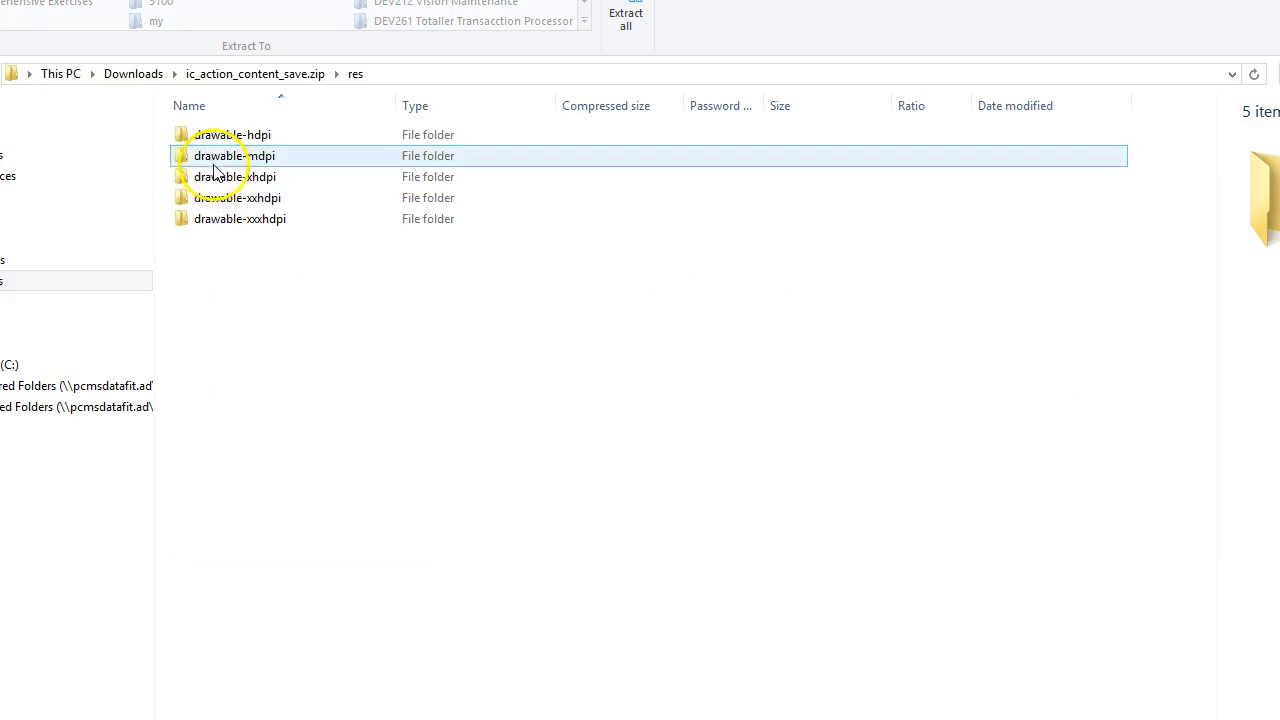
View ic_action_content_save.png from the drawable-xxxhdpi folder and close the image.
{"action": "left_click", "coordinate": [250, 221]}
{"action": "double_click", "coordinate": [250, 221]}
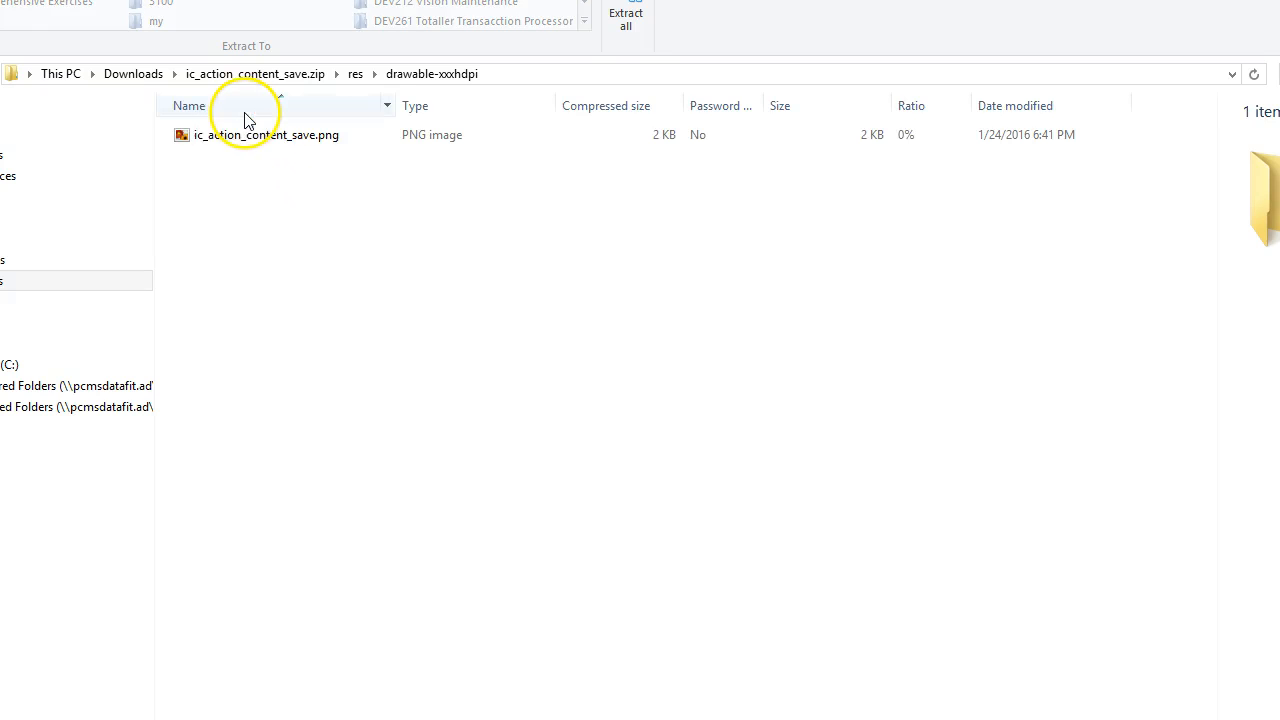
{"action": "left_click", "coordinate": [237, 136]}
{"action": "double_click", "coordinate": [237, 136]}
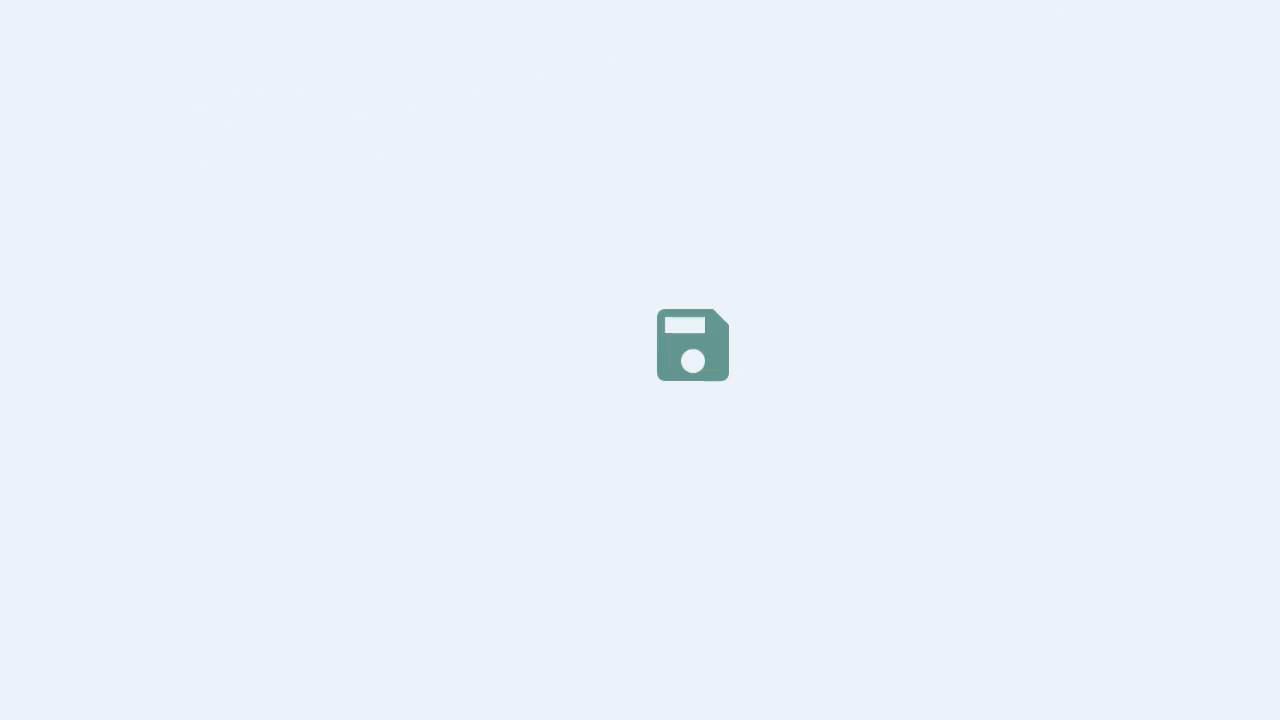
{"action": "key", "text": "alt+F4"}
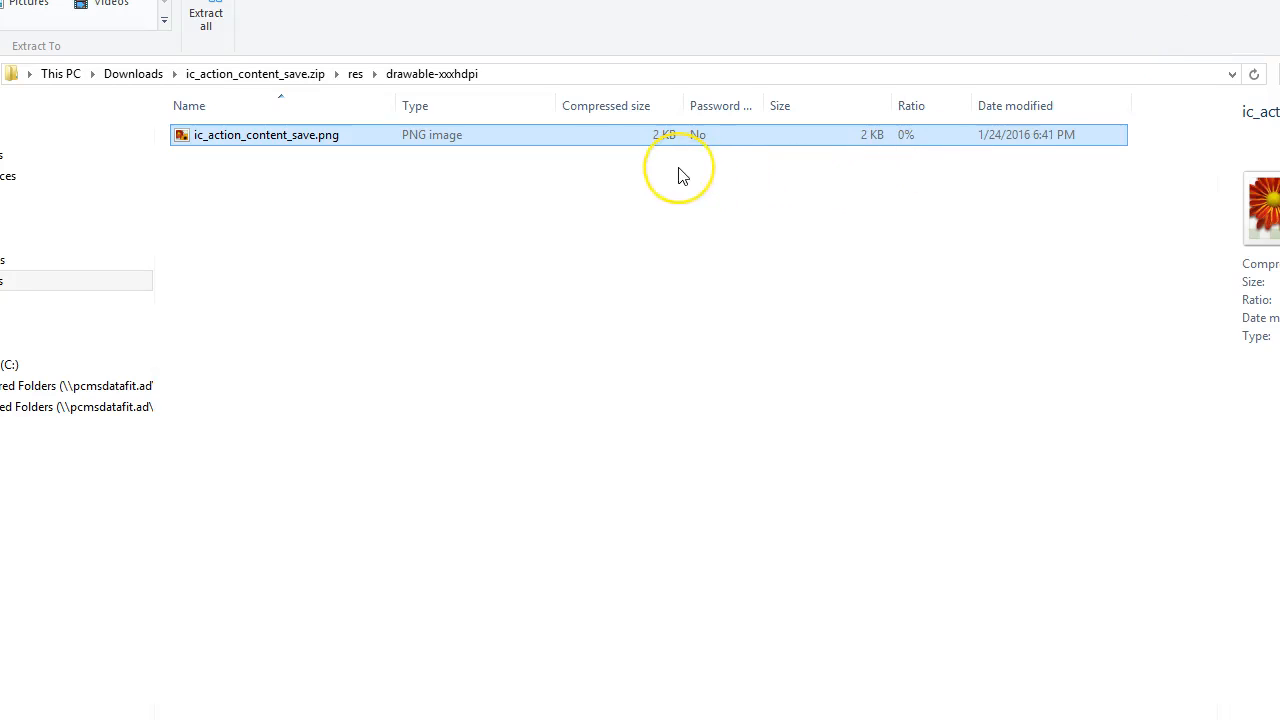
Switch to MIT App Inventor to review Screen1's current button images and return to the icon generator.
{"action": "key", "text": "alt+Tab"}
{"action": "key", "text": "alt+Tab"}
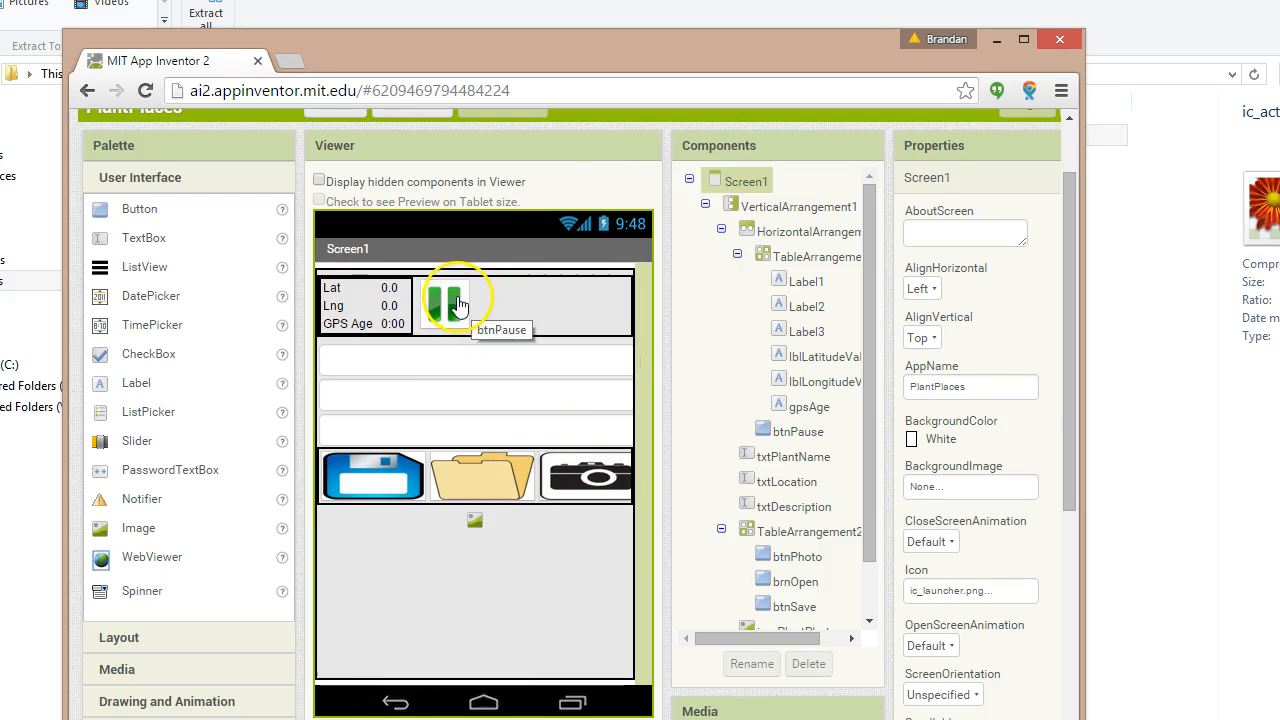
{"action": "key", "text": "alt+Tab"}
{"action": "key", "text": "alt+Tab"}
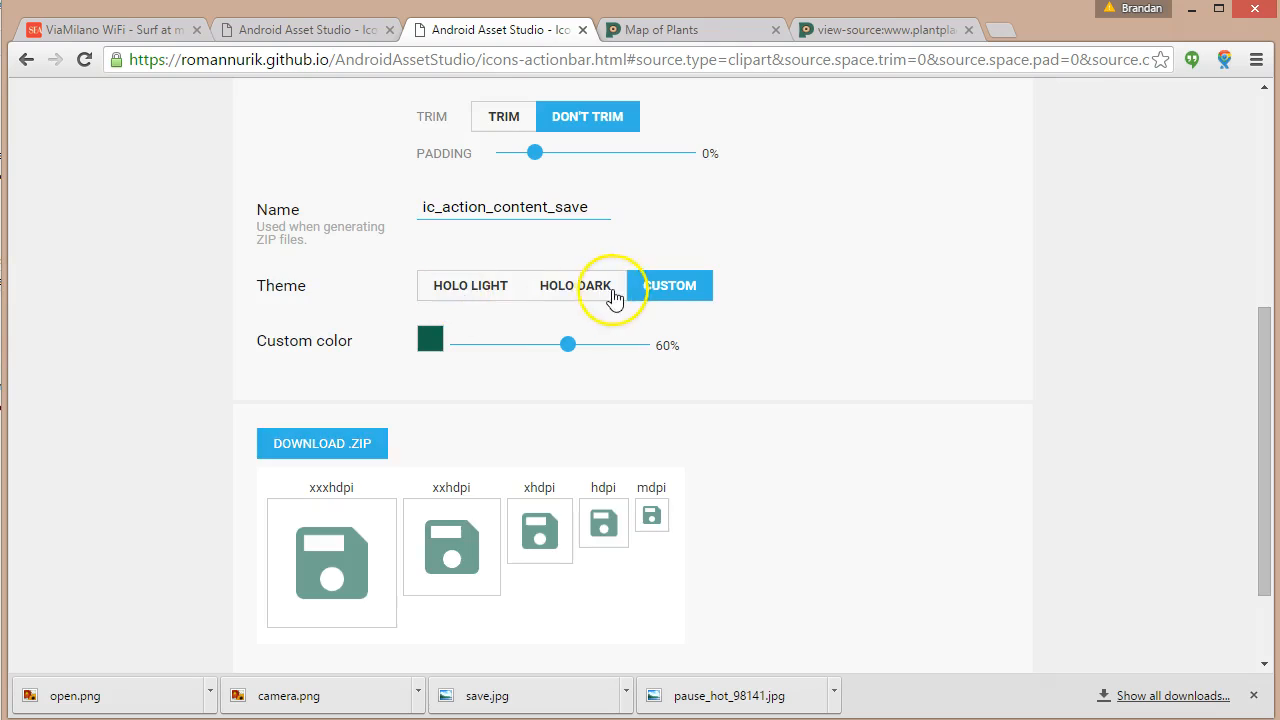
Browse the generator's clipart collection for other symbols suited to the app's buttons.
{"action": "scroll", "coordinate": [606, 286], "scroll_direction": "up", "scroll_amount": 3}
{"action": "left_click_drag", "start_coordinate": [658, 226], "coordinate": [657, 314]}
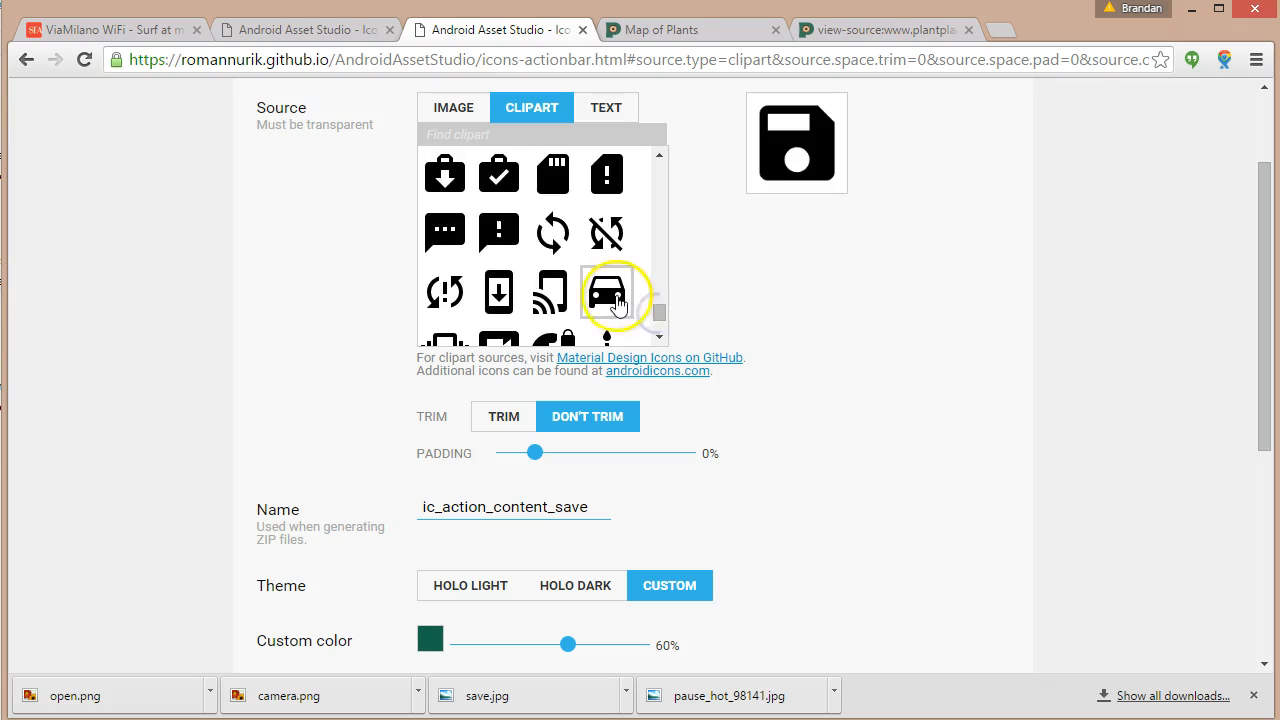
{"action": "scroll", "coordinate": [616, 302], "scroll_direction": "down", "scroll_amount": 2}
{"action": "scroll", "coordinate": [622, 303], "scroll_direction": "down", "scroll_amount": 3}
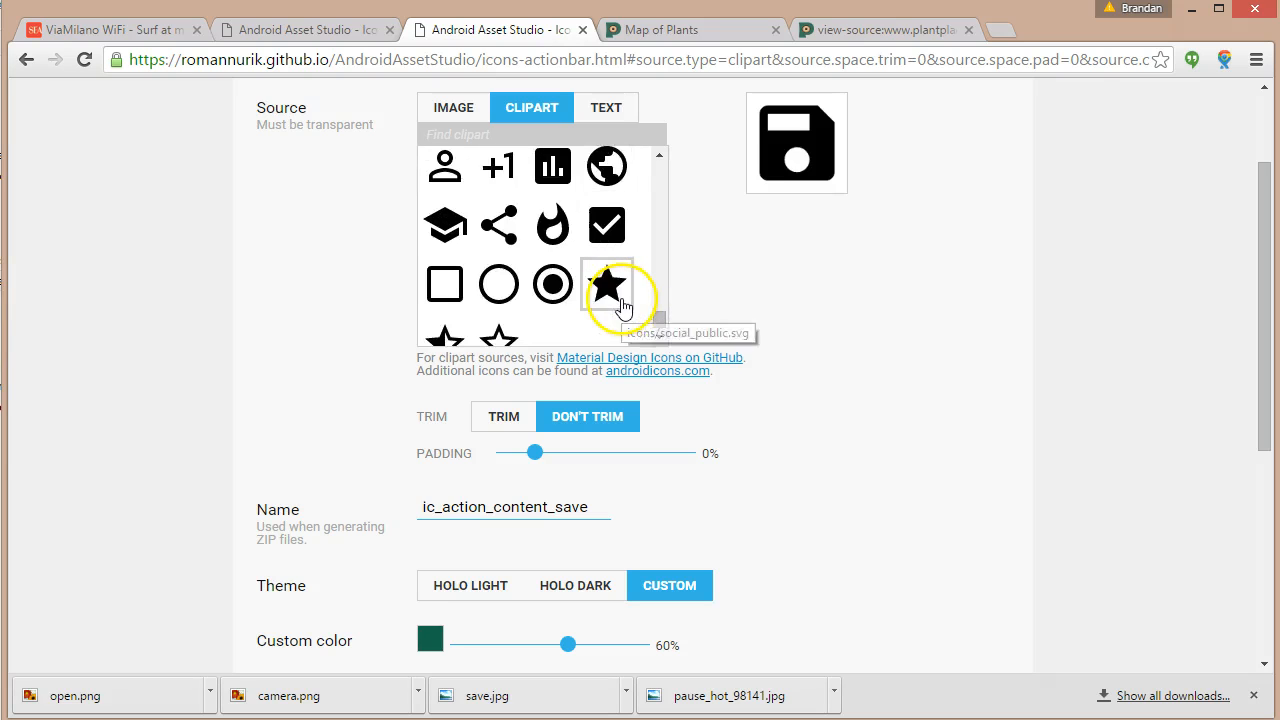
{"action": "scroll", "coordinate": [618, 299], "scroll_direction": "up", "scroll_amount": 12}
{"action": "left_click_drag", "start_coordinate": [657, 300], "coordinate": [676, 188]}
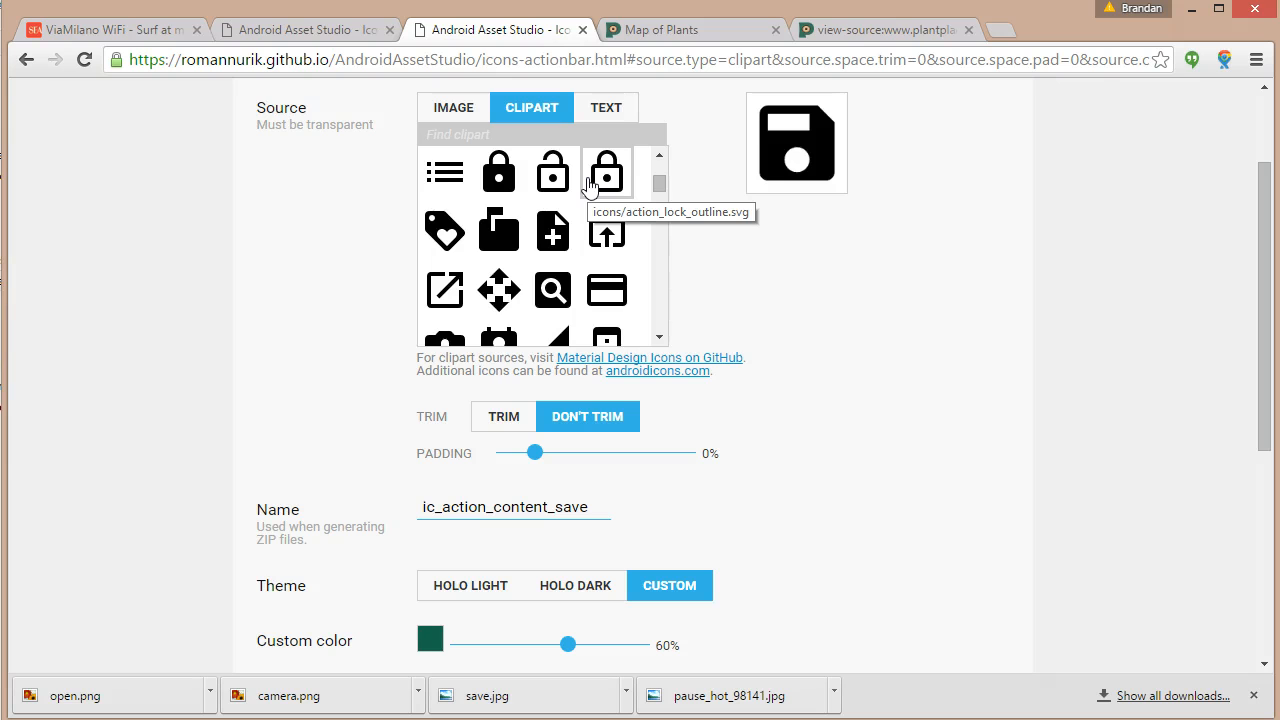
Switch to MIT App Inventor and upload ic_av_pause.png from the icons folder to the project's media.
{"action": "key", "text": "alt+Tab"}
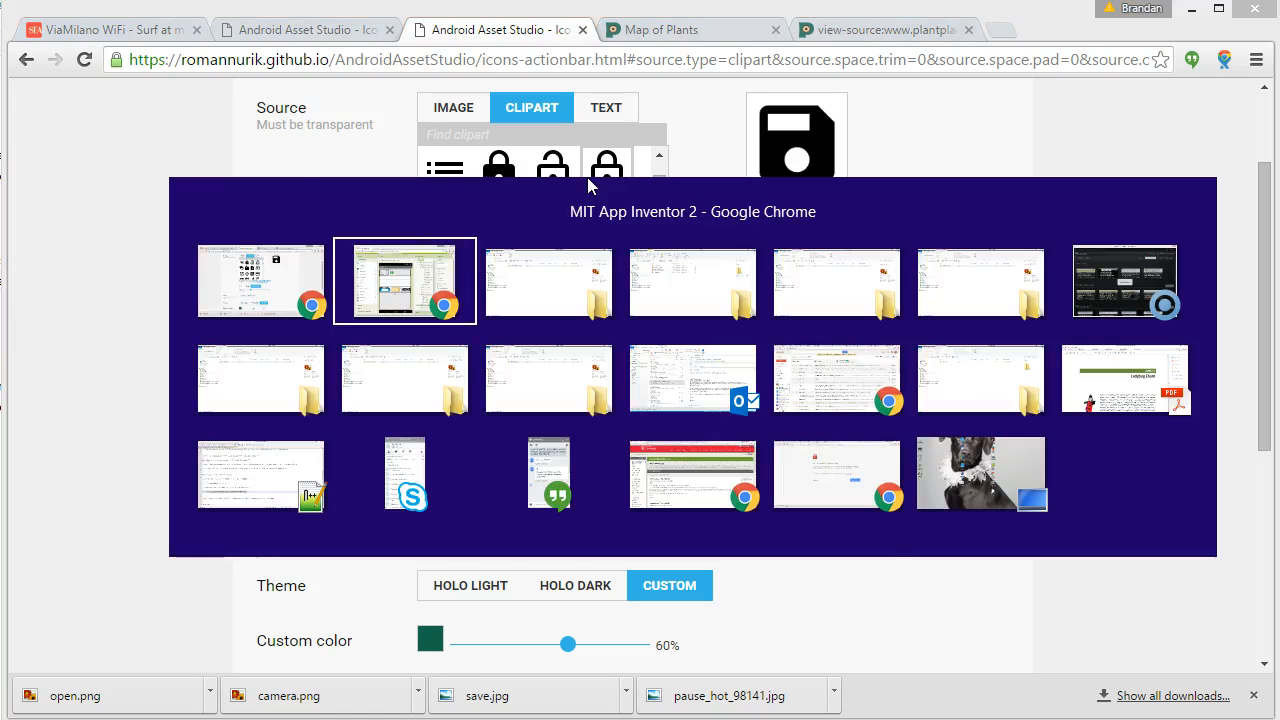
{"action": "scroll", "coordinate": [770, 640], "scroll_direction": "down", "scroll_amount": 5}
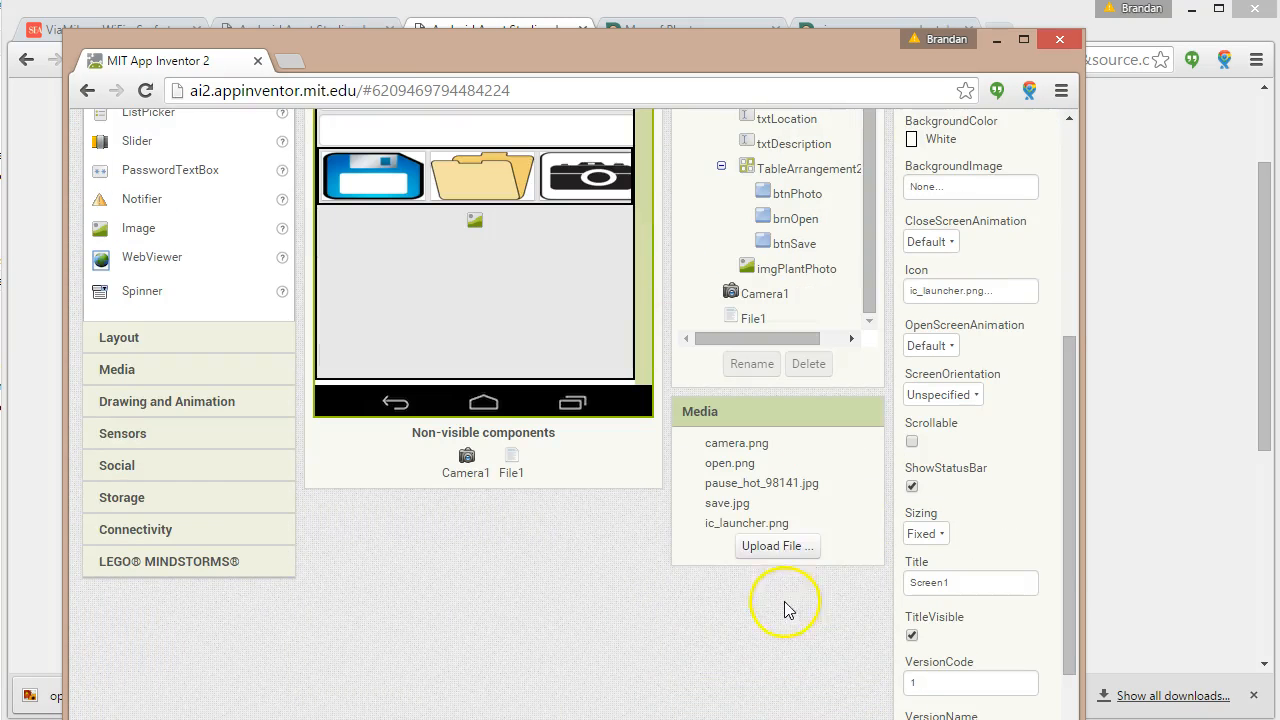
{"action": "left_click", "coordinate": [772, 548]}
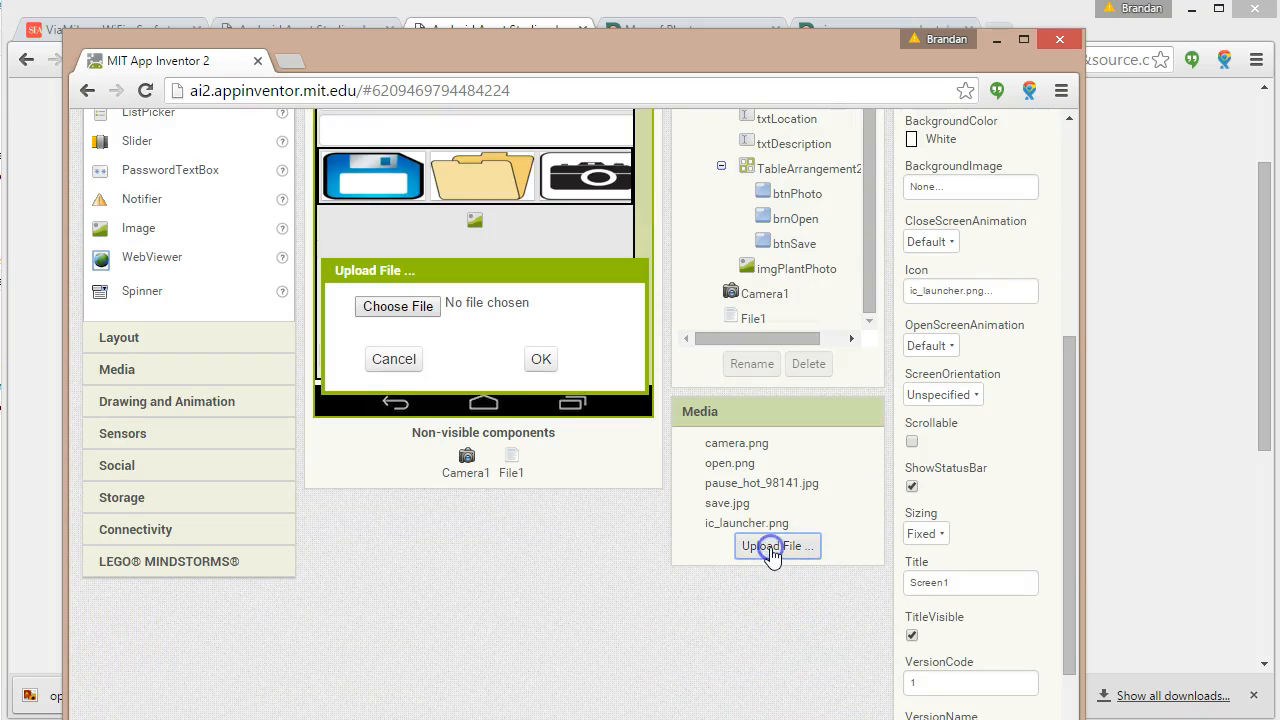
{"action": "left_click", "coordinate": [396, 307]}
{"action": "left_click", "coordinate": [298, 192]}
{"action": "left_click", "coordinate": [1158, 609]}
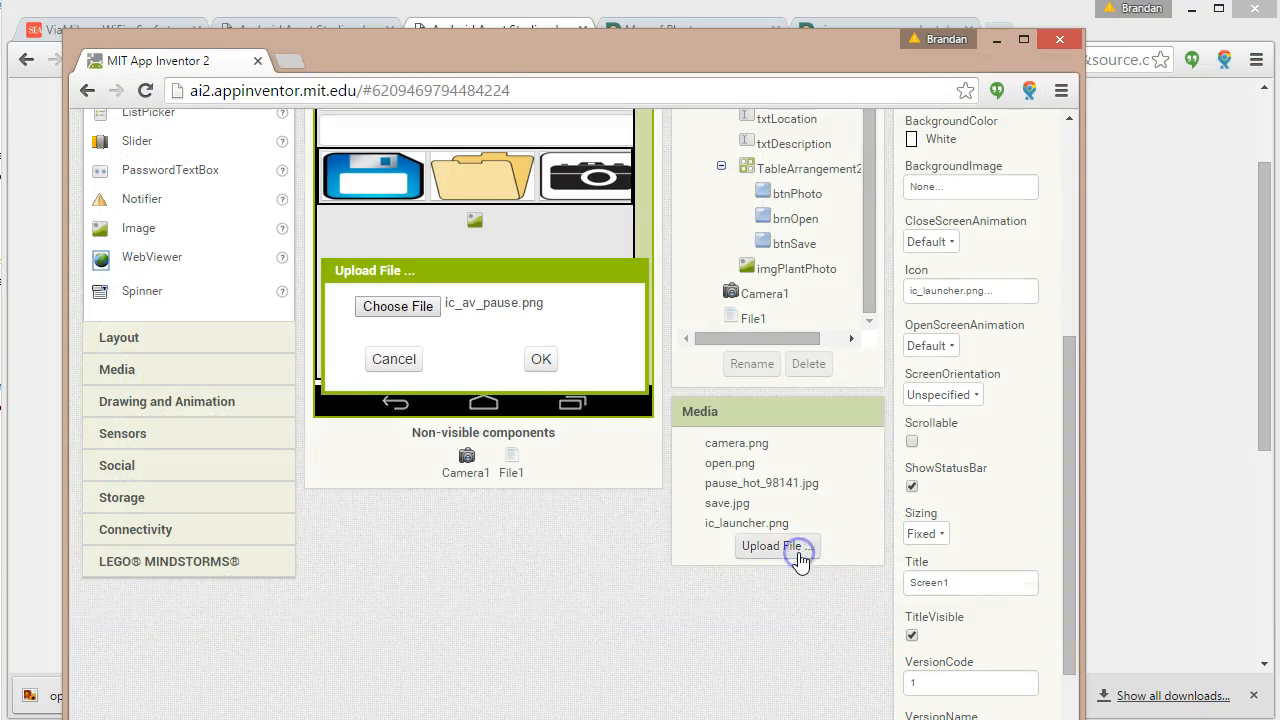
{"action": "left_click", "coordinate": [548, 361]}
{"action": "left_click", "coordinate": [785, 550]}
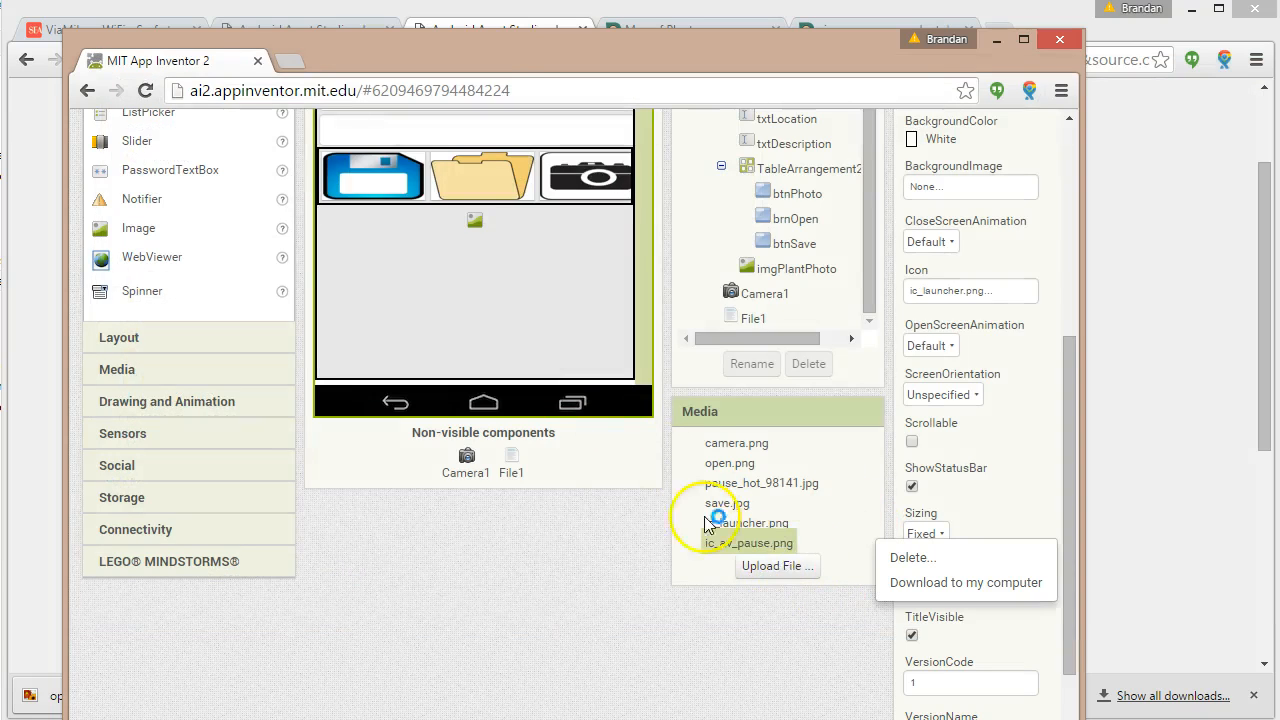
{"action": "left_click", "coordinate": [788, 568]}
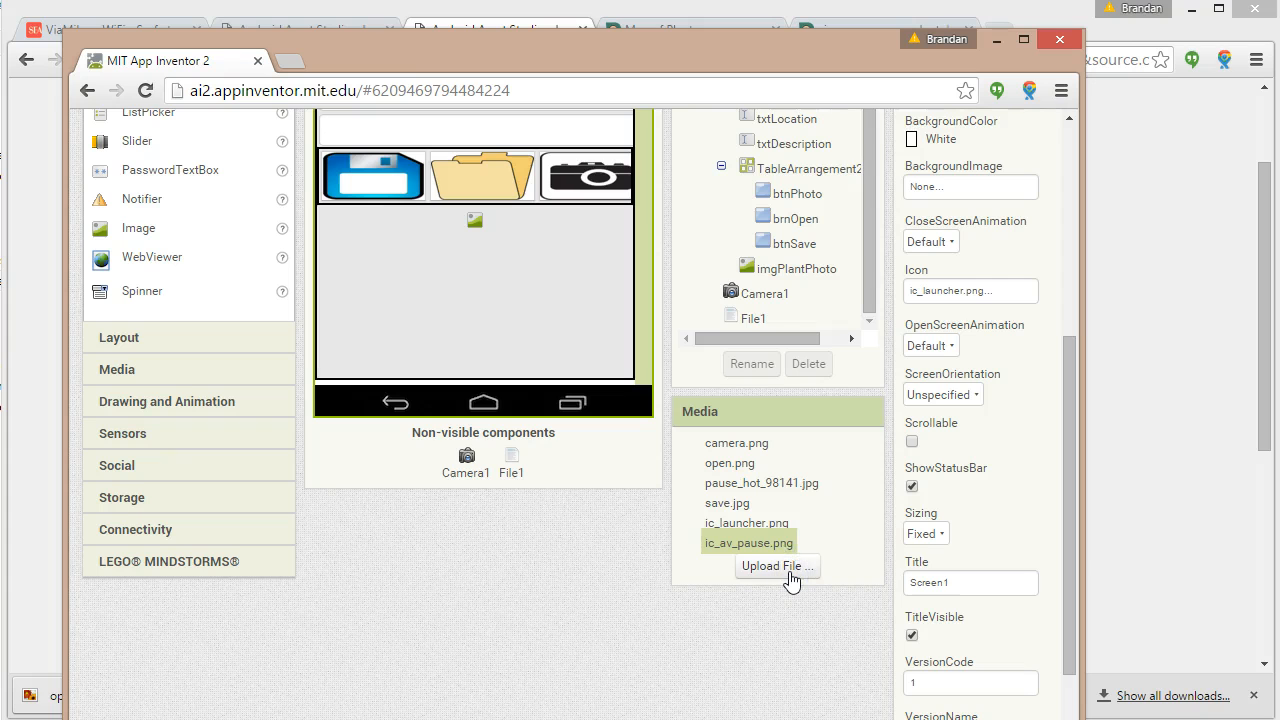
Upload ic_content_save.png from the icons folder to the project's media.
{"action": "left_click", "coordinate": [790, 568]}
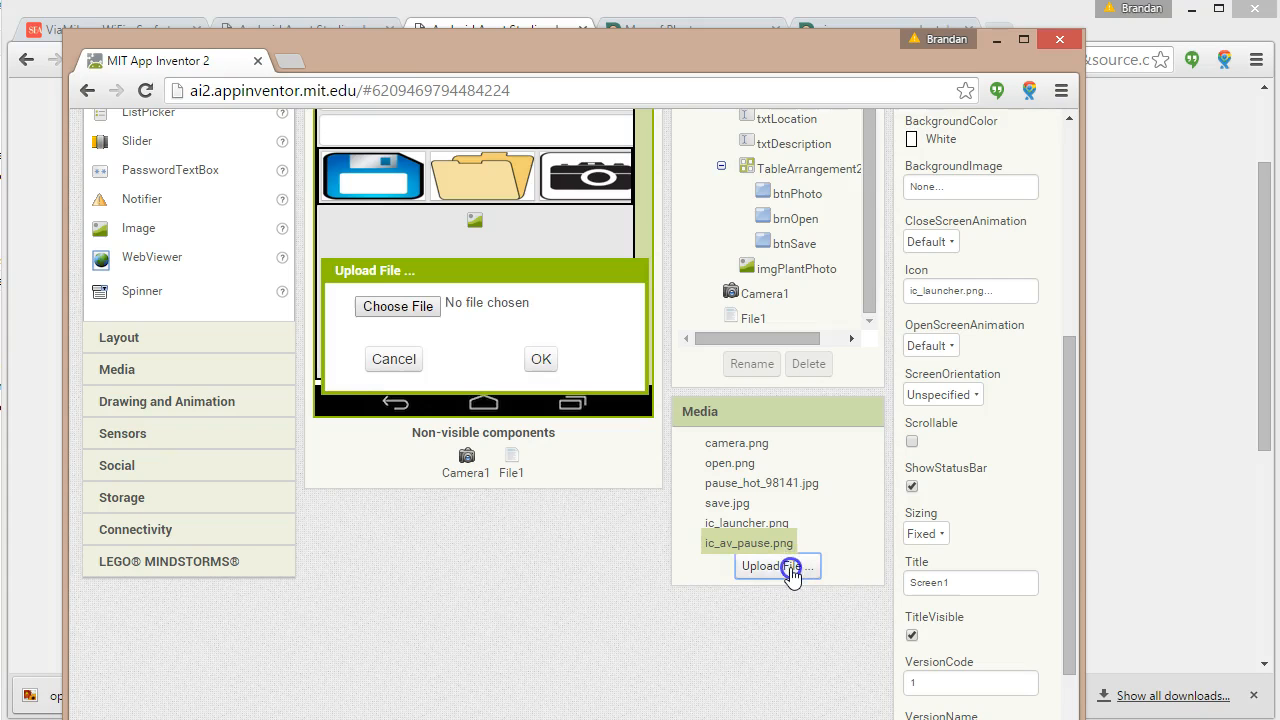
{"action": "left_click", "coordinate": [418, 306]}
{"action": "left_click", "coordinate": [443, 222]}
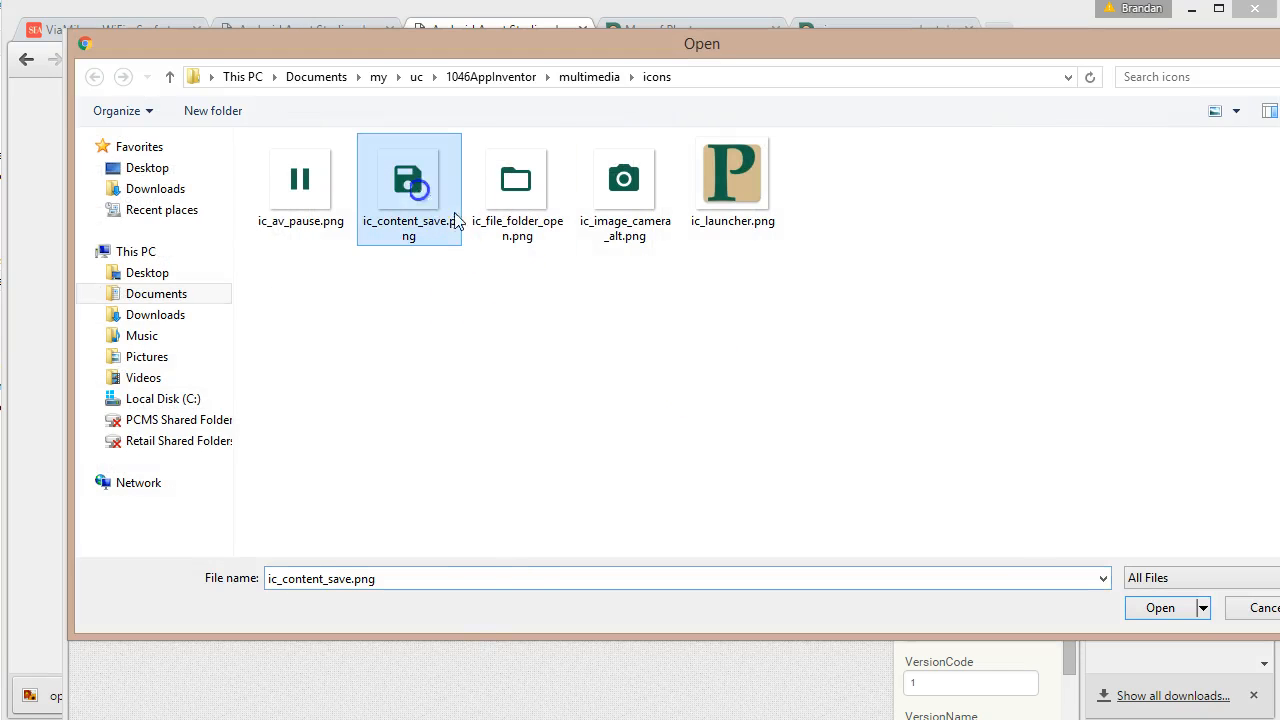
{"action": "left_click", "coordinate": [1158, 606]}
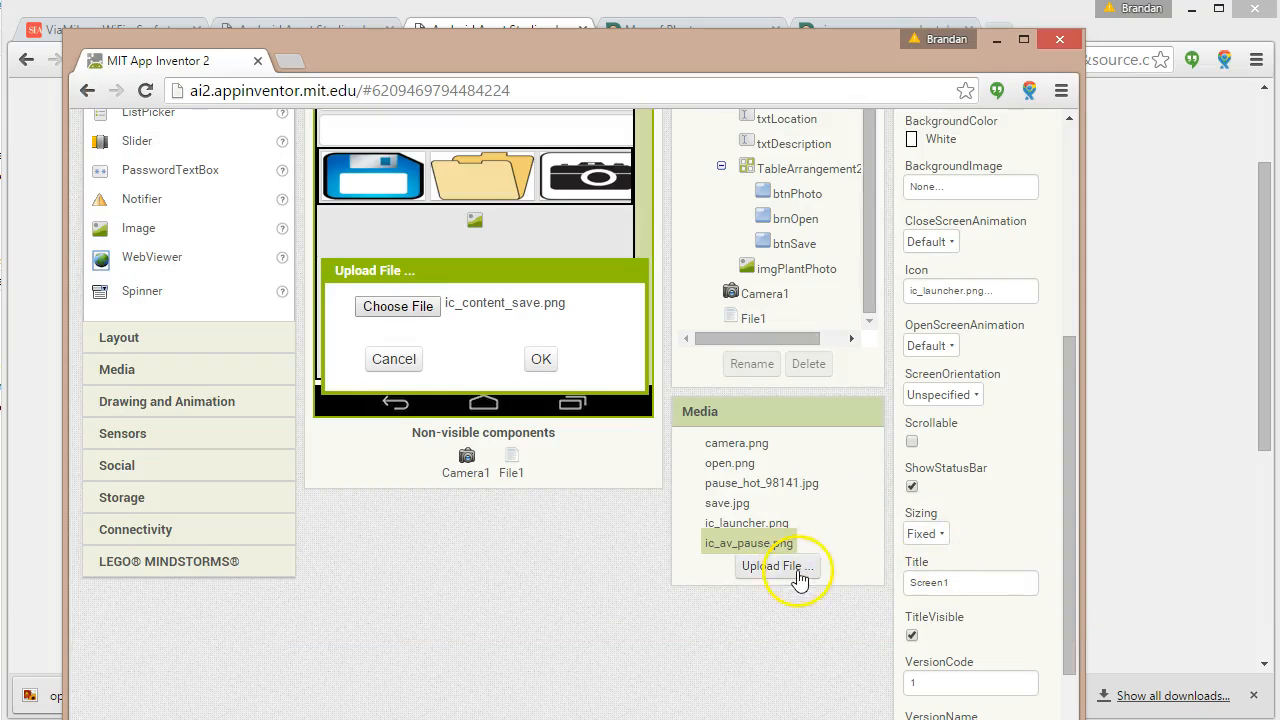
{"action": "left_click", "coordinate": [541, 359]}
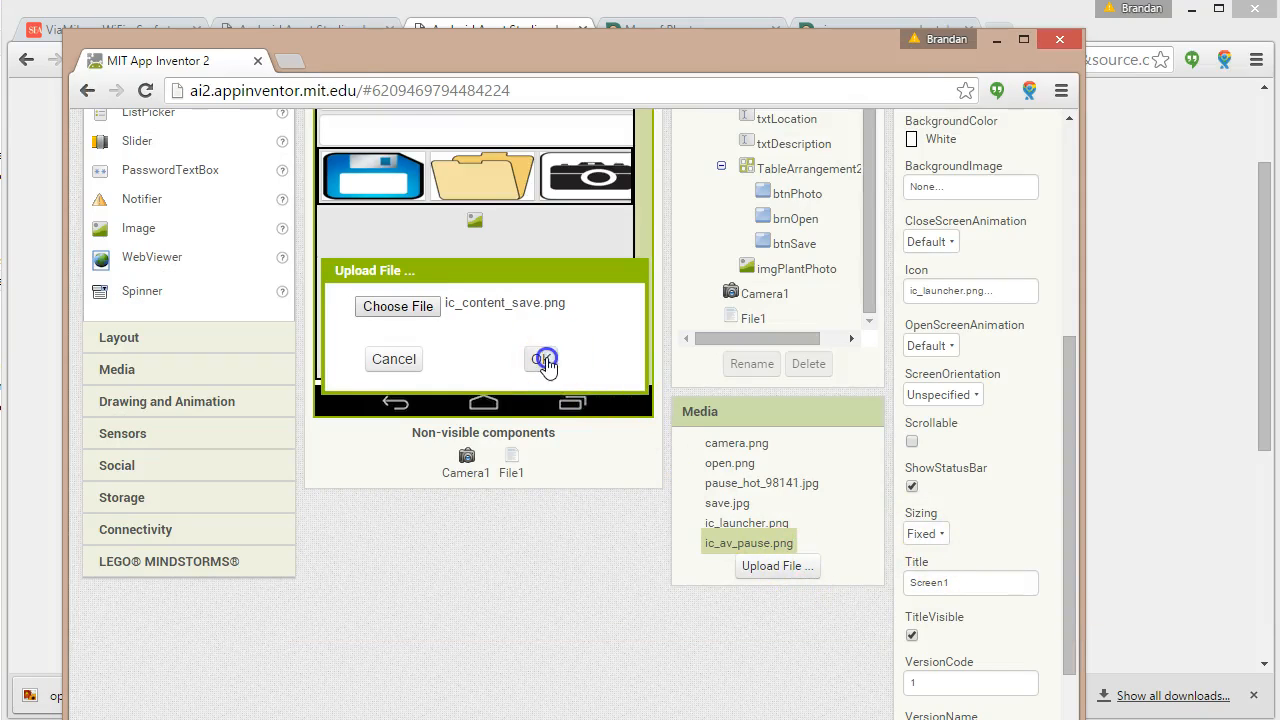
Upload ic_image_camera_alt.png from the icons folder to the project's media.
{"action": "left_click", "coordinate": [780, 586]}
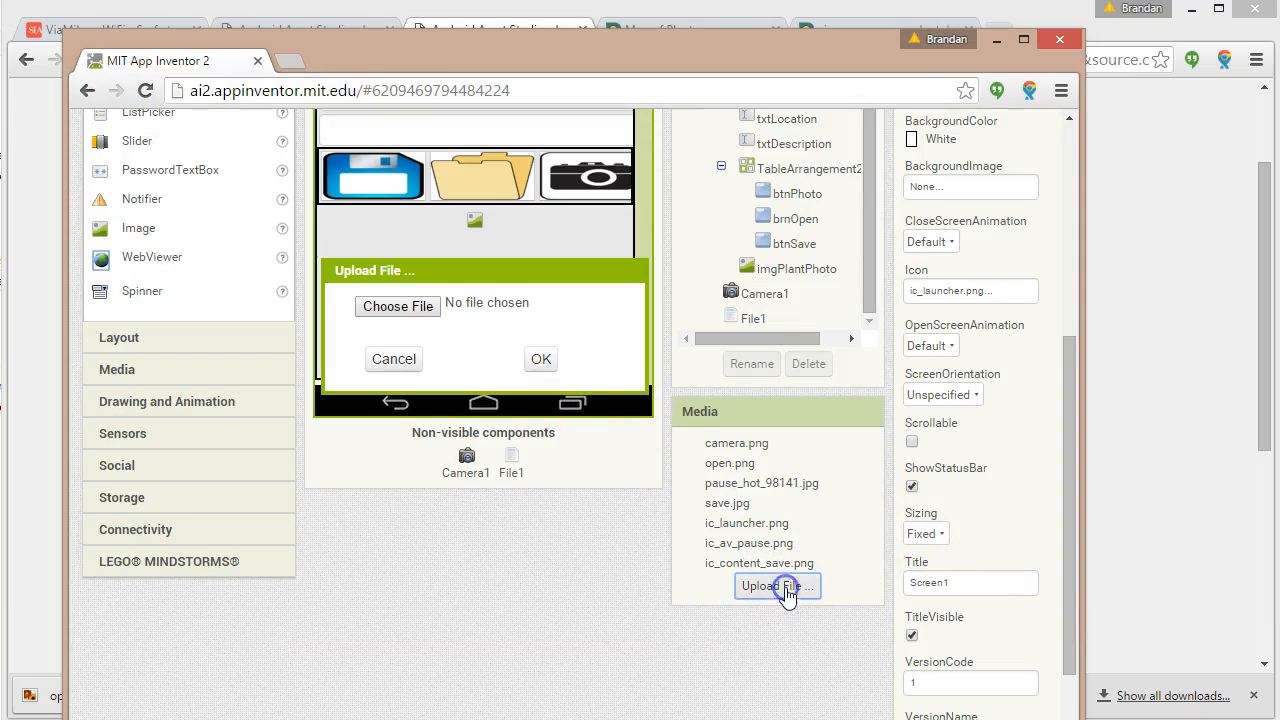
{"action": "left_click", "coordinate": [418, 307]}
{"action": "left_click", "coordinate": [512, 185]}
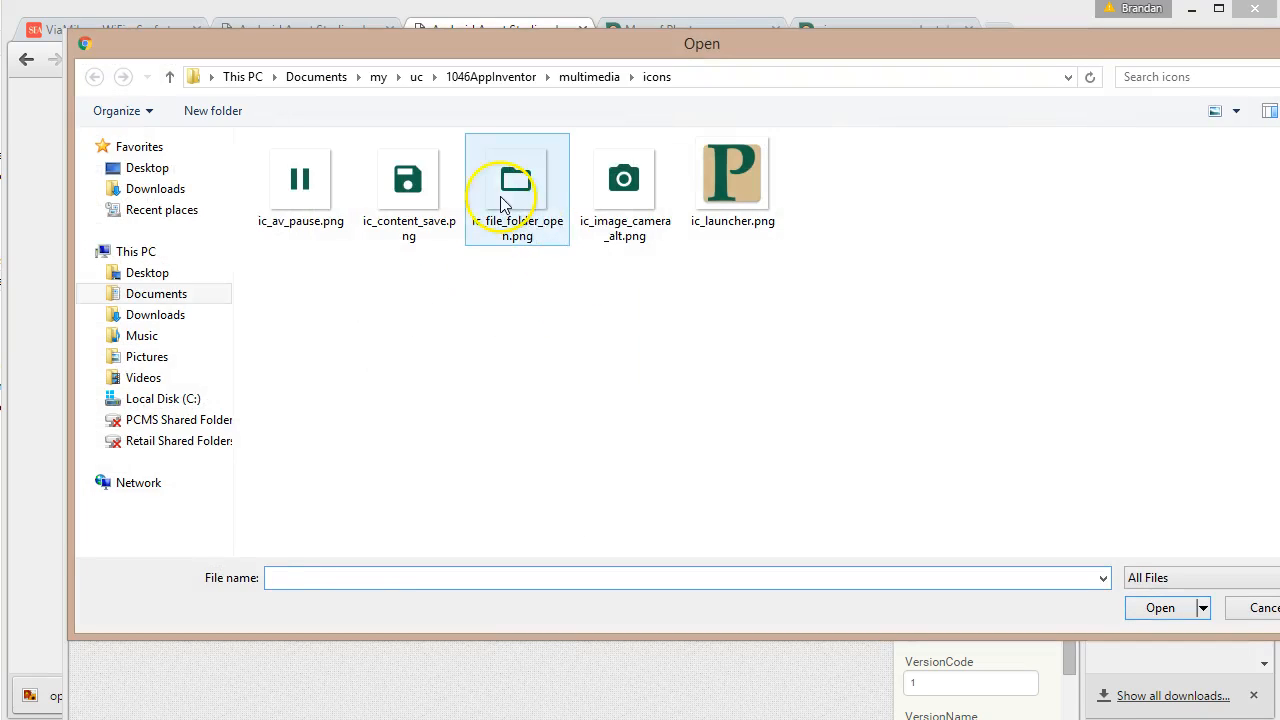
{"action": "left_click", "coordinate": [596, 210]}
{"action": "left_click", "coordinate": [1160, 608]}
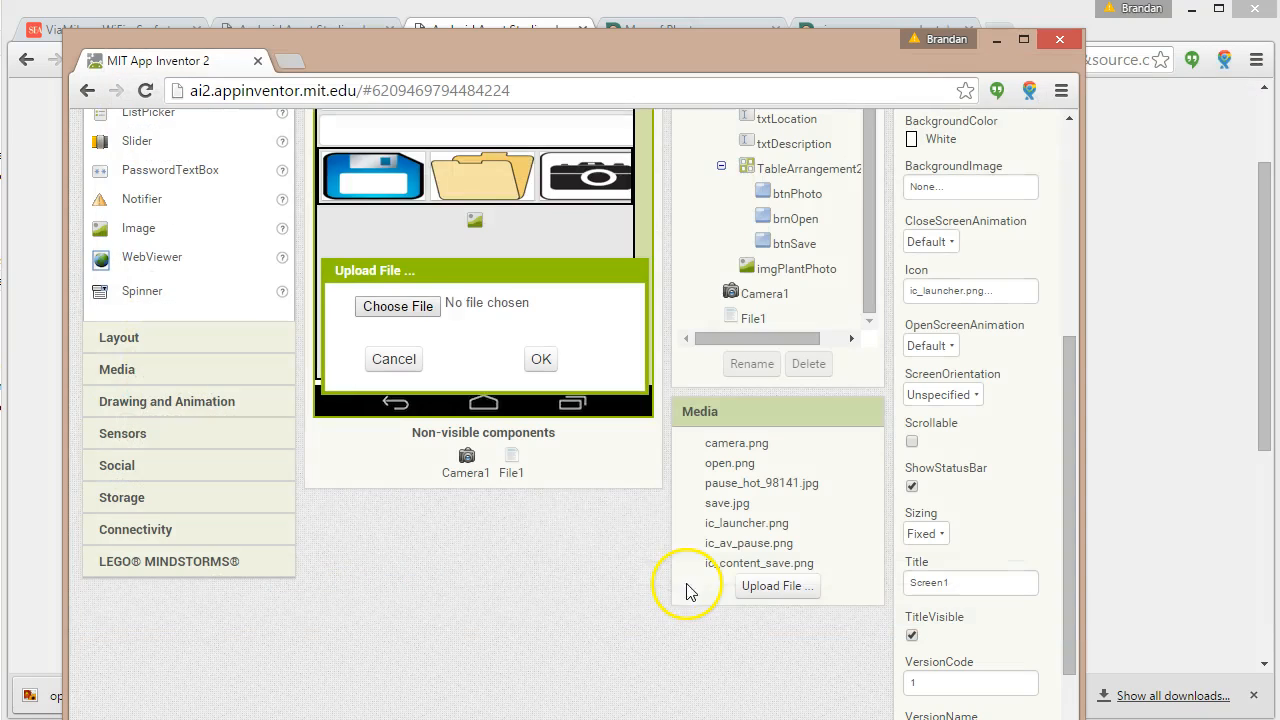
{"action": "left_click", "coordinate": [538, 359]}
Upload ic_file_folder_open.png from the icons folder to the project's media.
{"action": "left_click", "coordinate": [777, 605]}
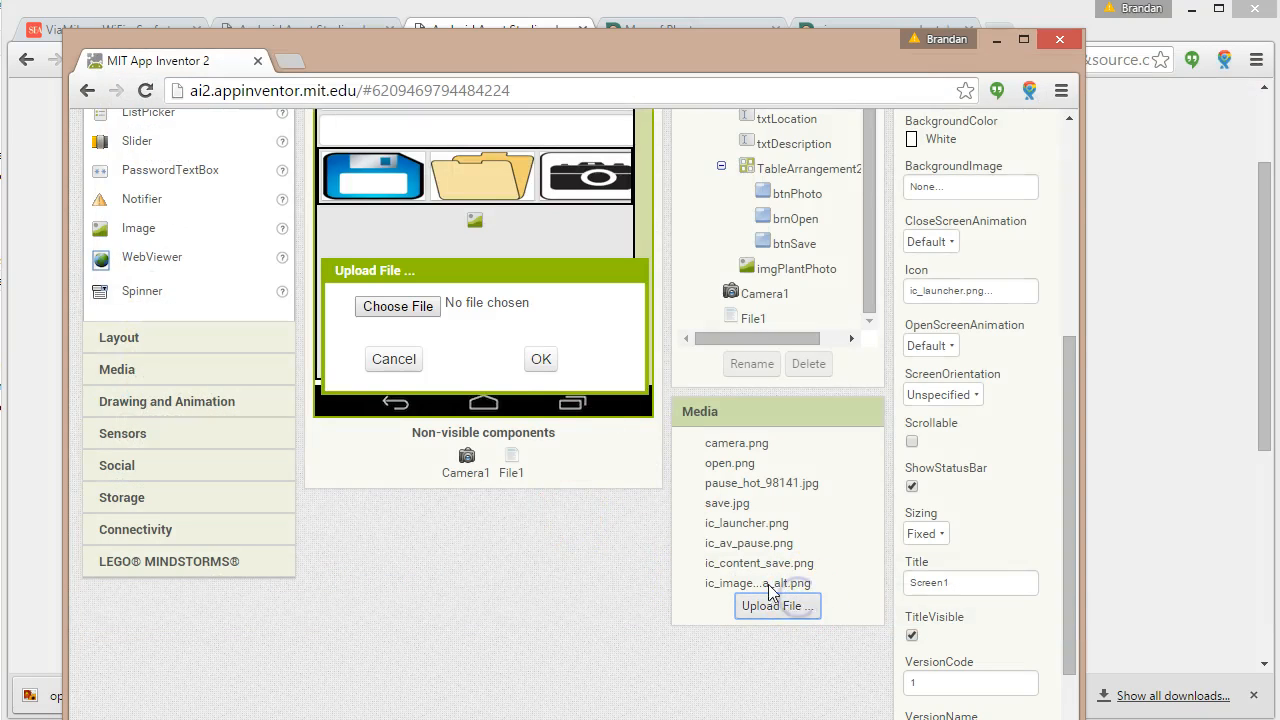
{"action": "left_click", "coordinate": [378, 302]}
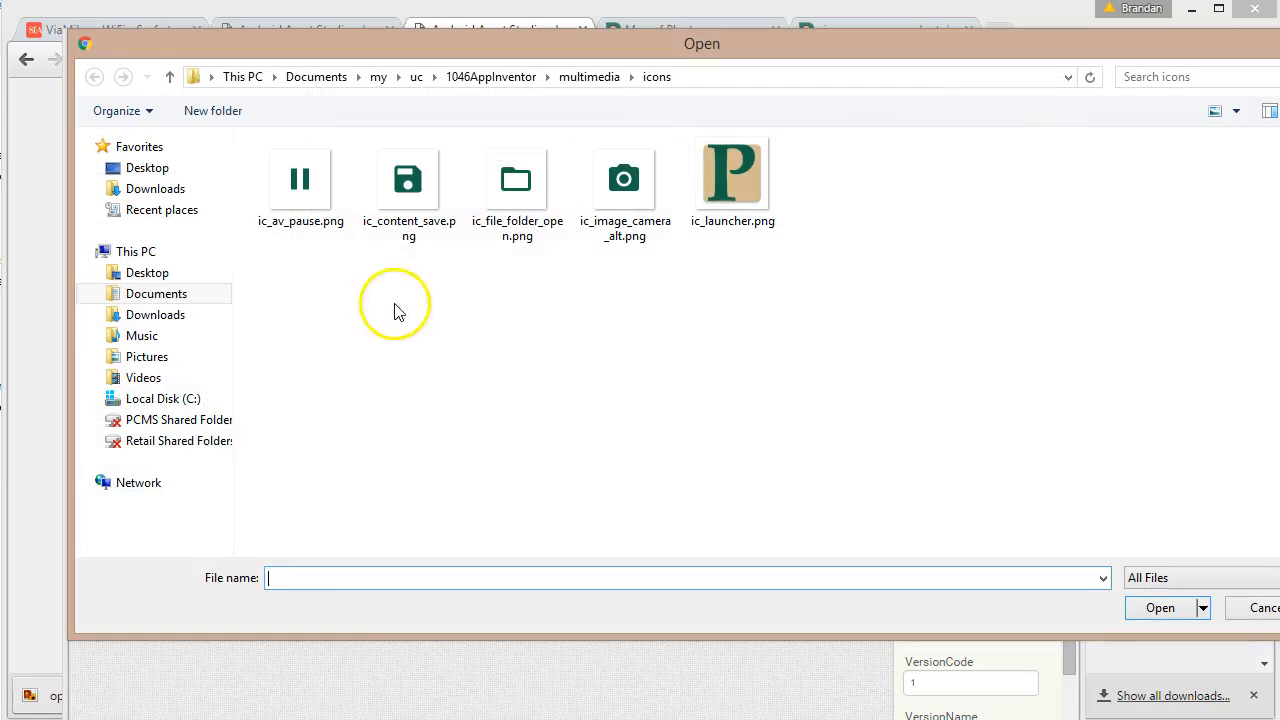
{"action": "left_click", "coordinate": [493, 188]}
{"action": "left_click", "coordinate": [1160, 608]}
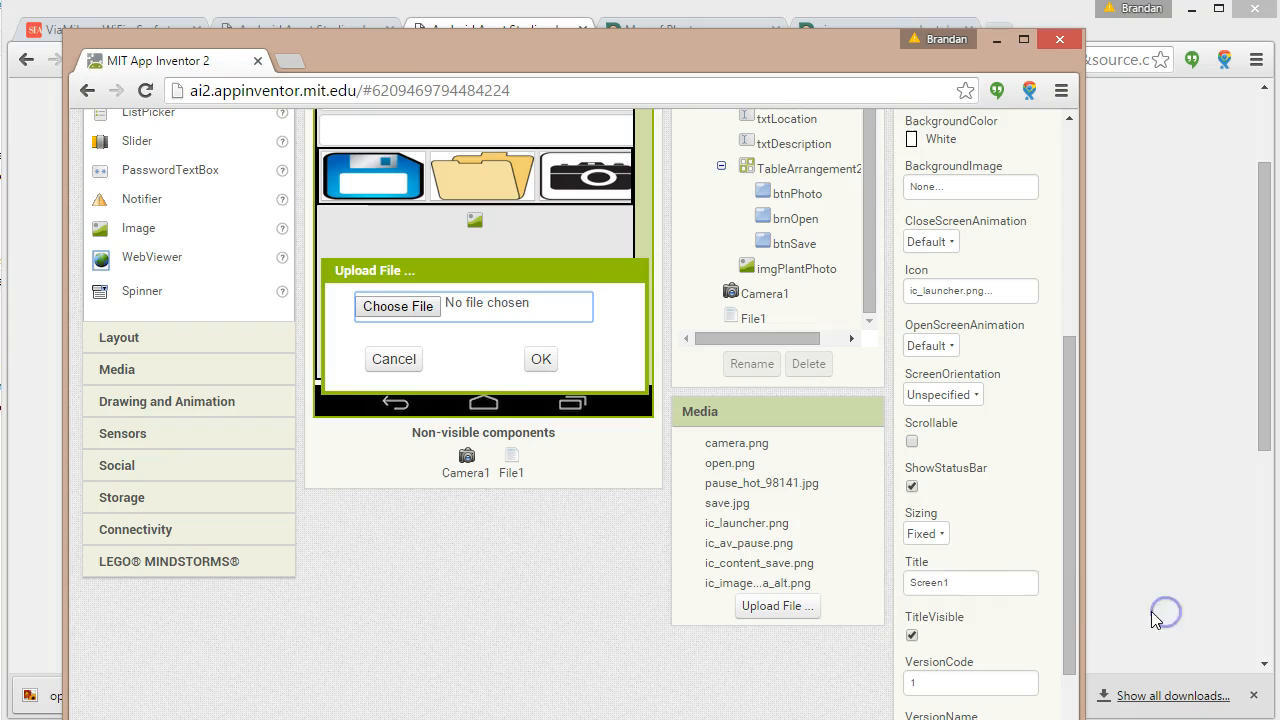
{"action": "left_click", "coordinate": [541, 362]}
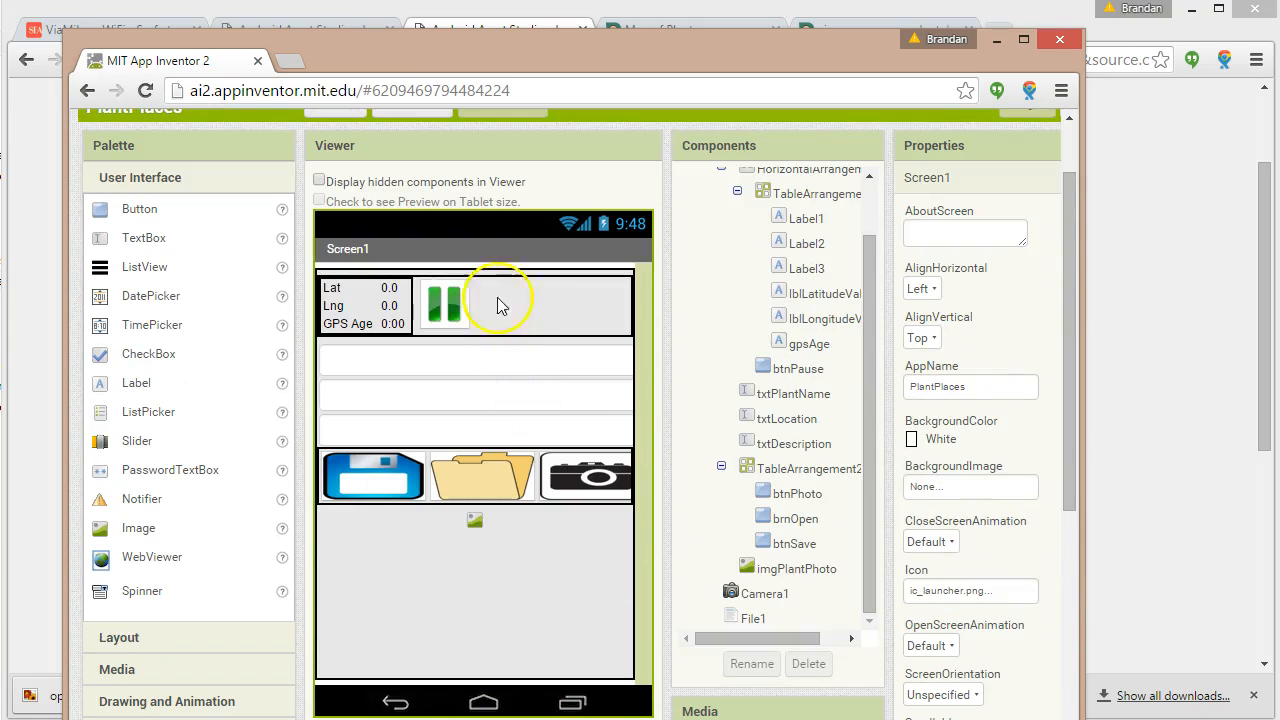
Set the image of the pause button btnPause on Screen1 to ic_av_pause.png.
{"action": "left_click", "coordinate": [445, 305]}
{"action": "scroll", "coordinate": [1020, 558], "scroll_direction": "down", "scroll_amount": 1}
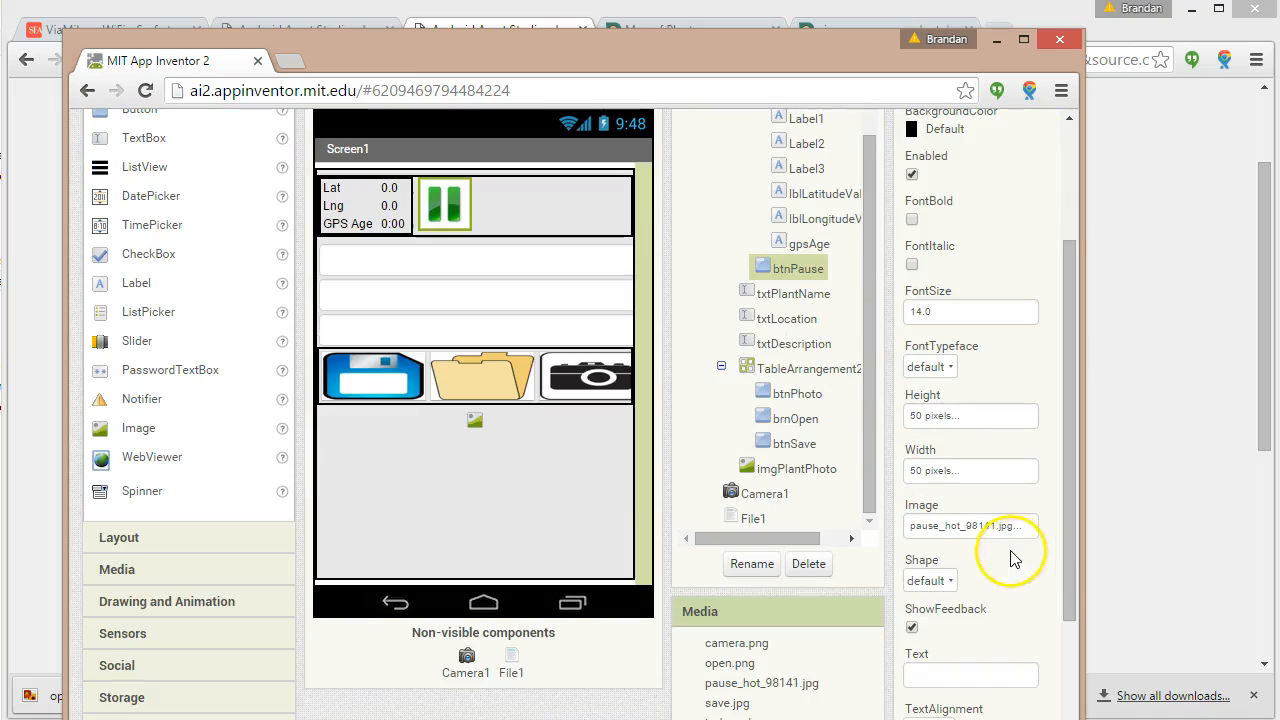
{"action": "left_click", "coordinate": [986, 524]}
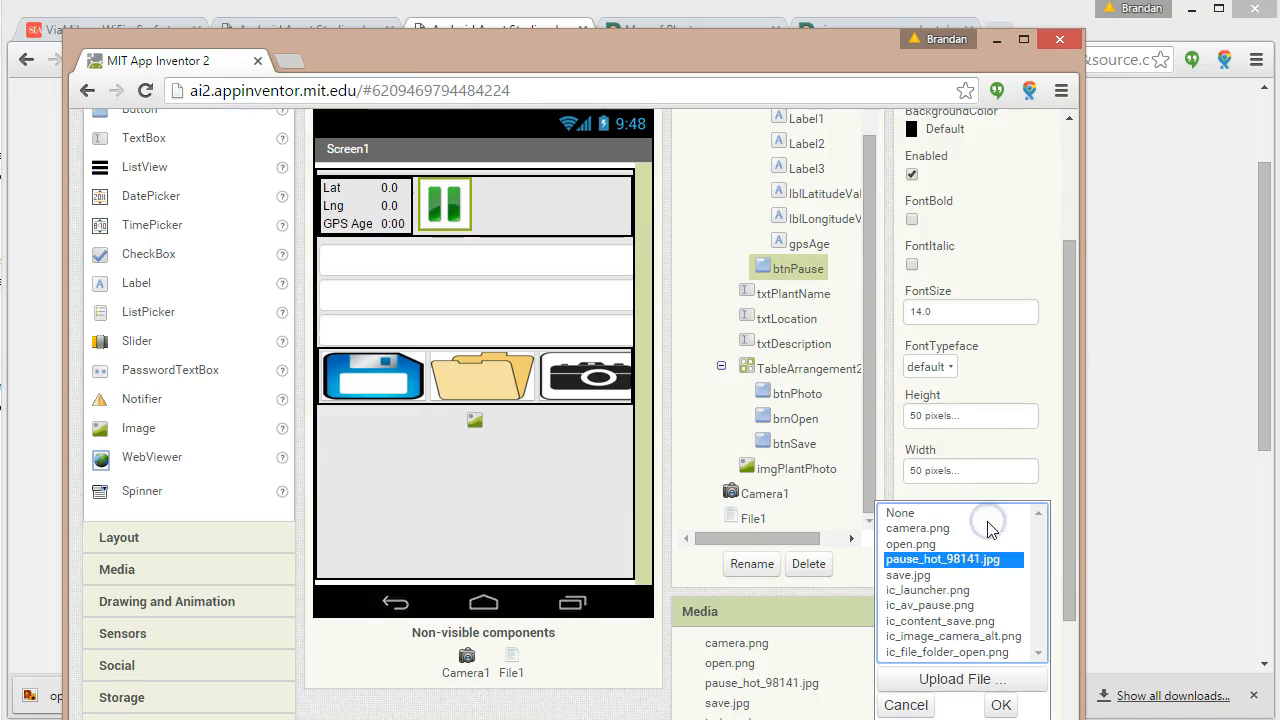
{"action": "left_click", "coordinate": [955, 605]}
{"action": "left_click", "coordinate": [955, 607]}
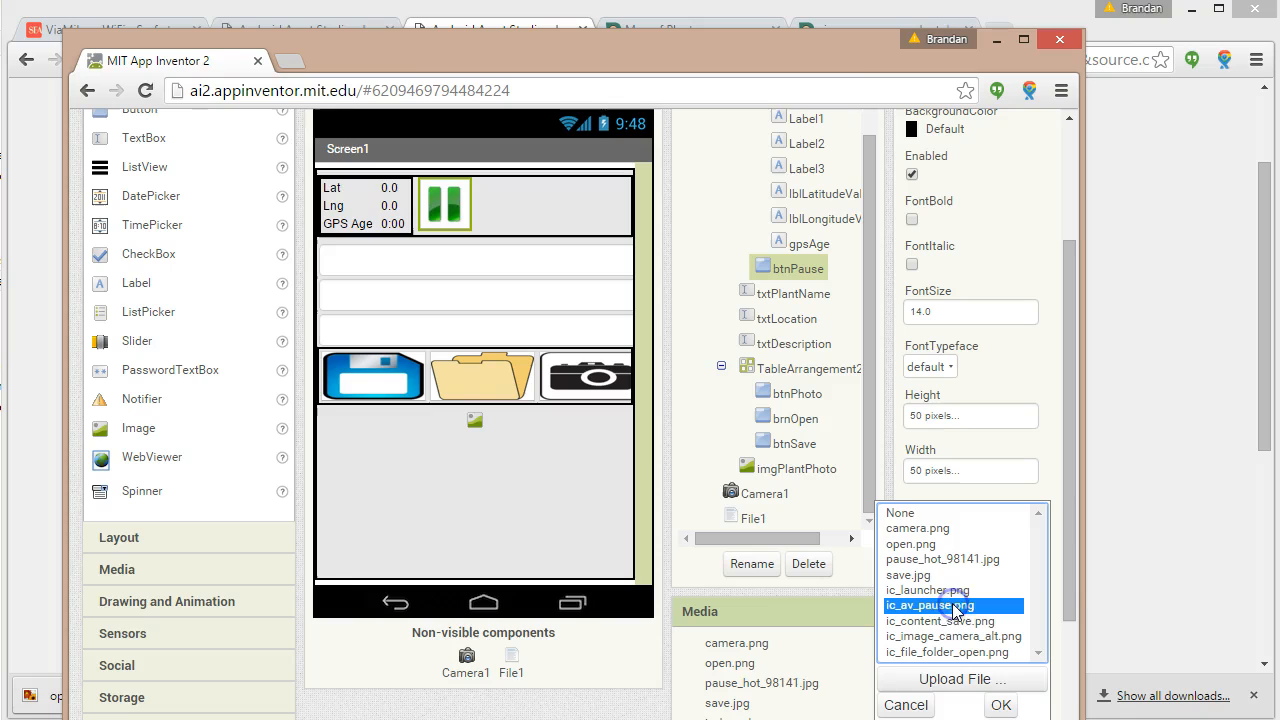
{"action": "left_click", "coordinate": [1002, 703]}
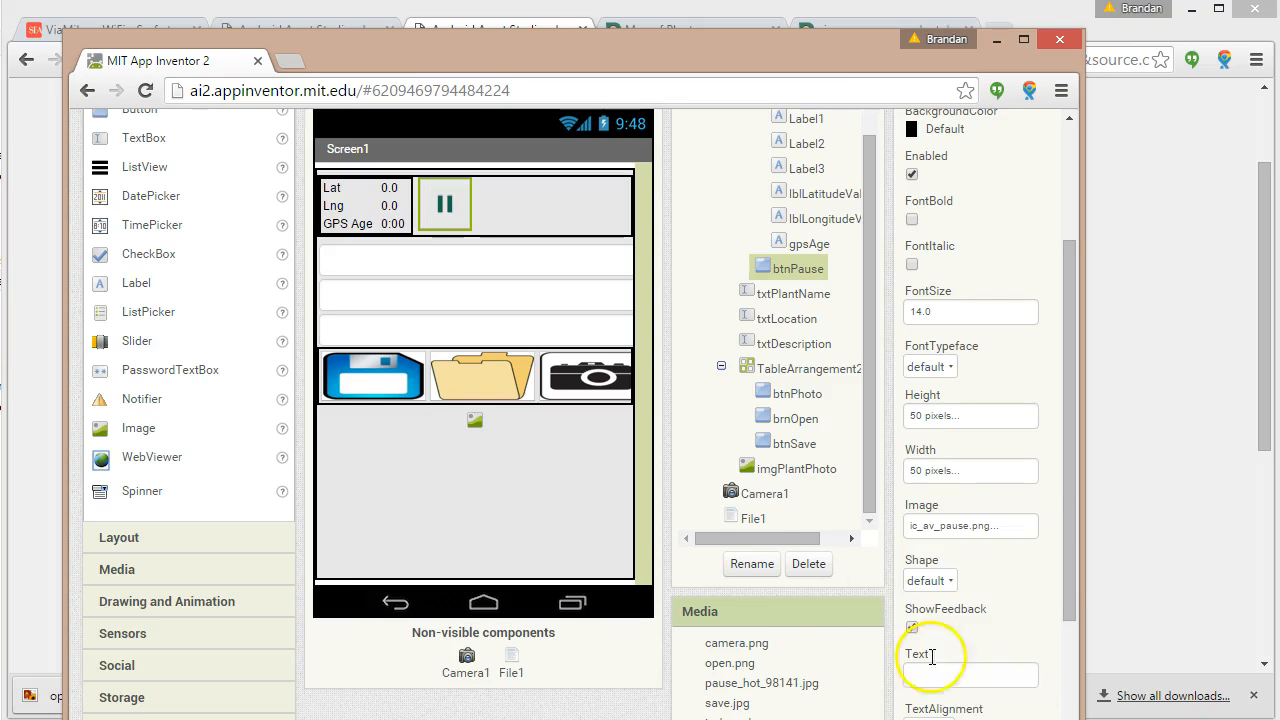
Set the image of the save button btnSave to ic_content_save.png.
{"action": "left_click", "coordinate": [352, 396]}
{"action": "left_click", "coordinate": [975, 528]}
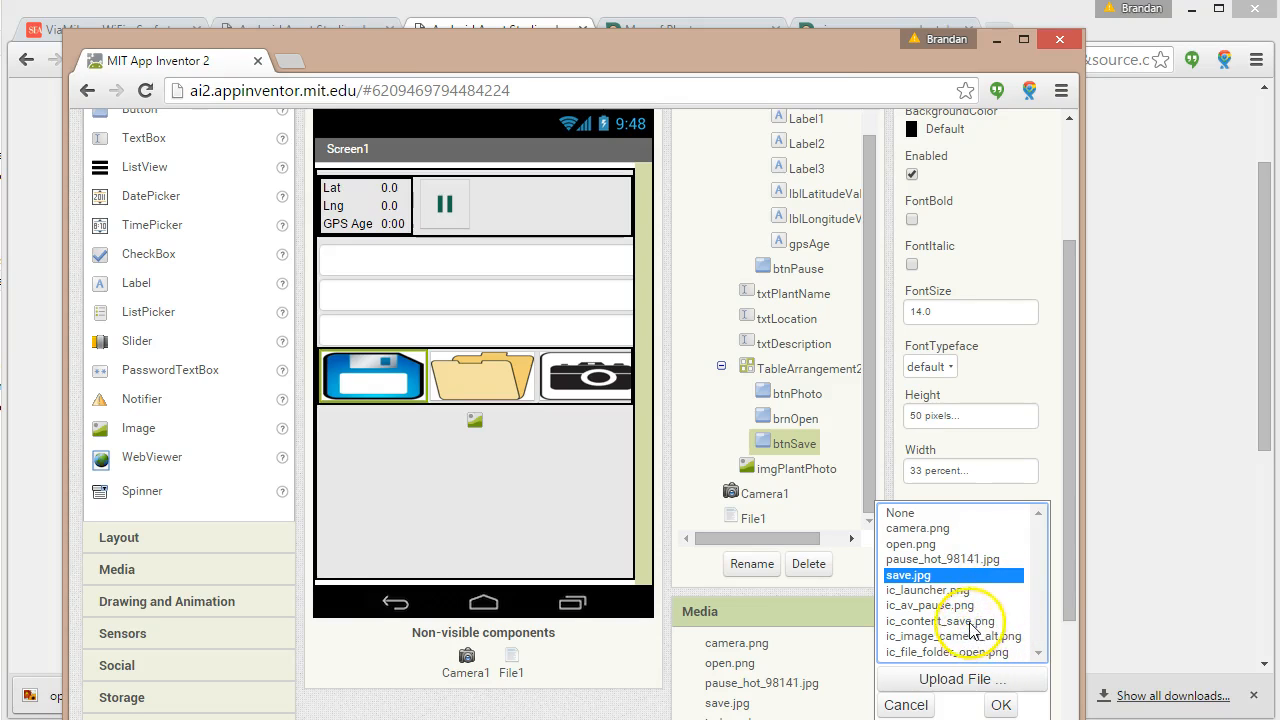
{"action": "left_click", "coordinate": [969, 622]}
{"action": "left_click", "coordinate": [1001, 705]}
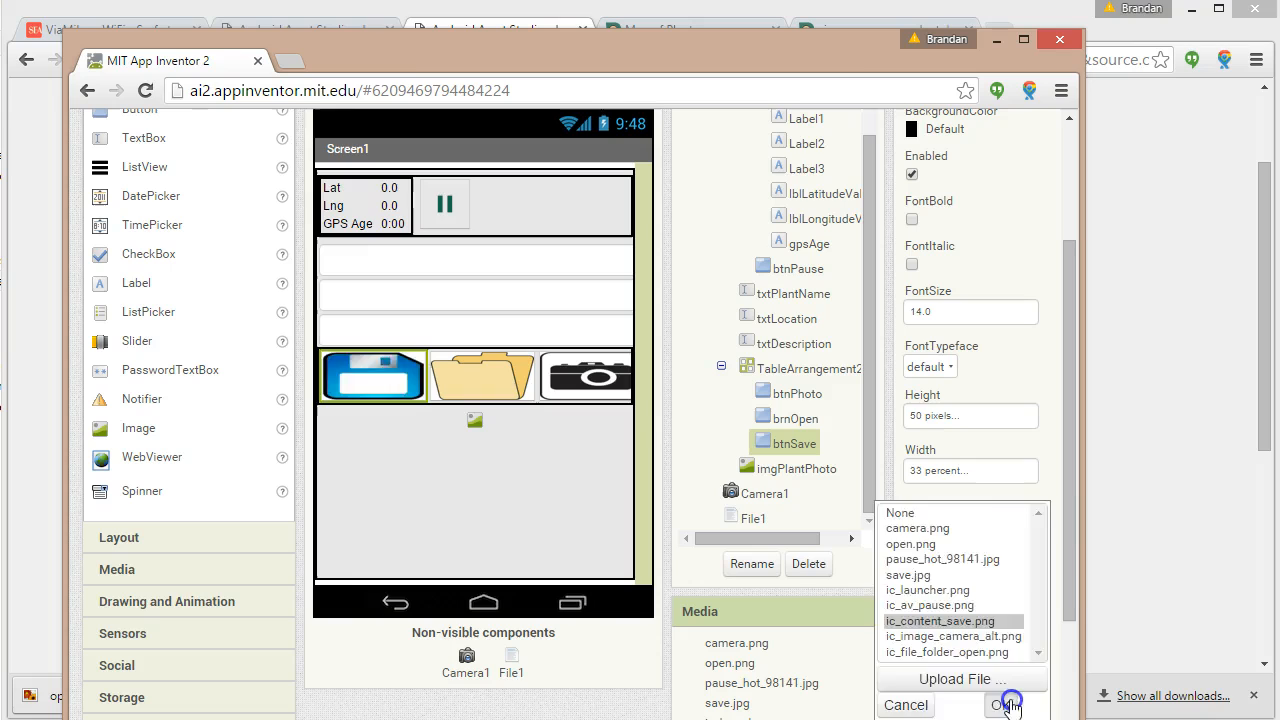
Set the image of the open button brnOpen to ic_file_folder_open.png.
{"action": "left_click", "coordinate": [490, 374]}
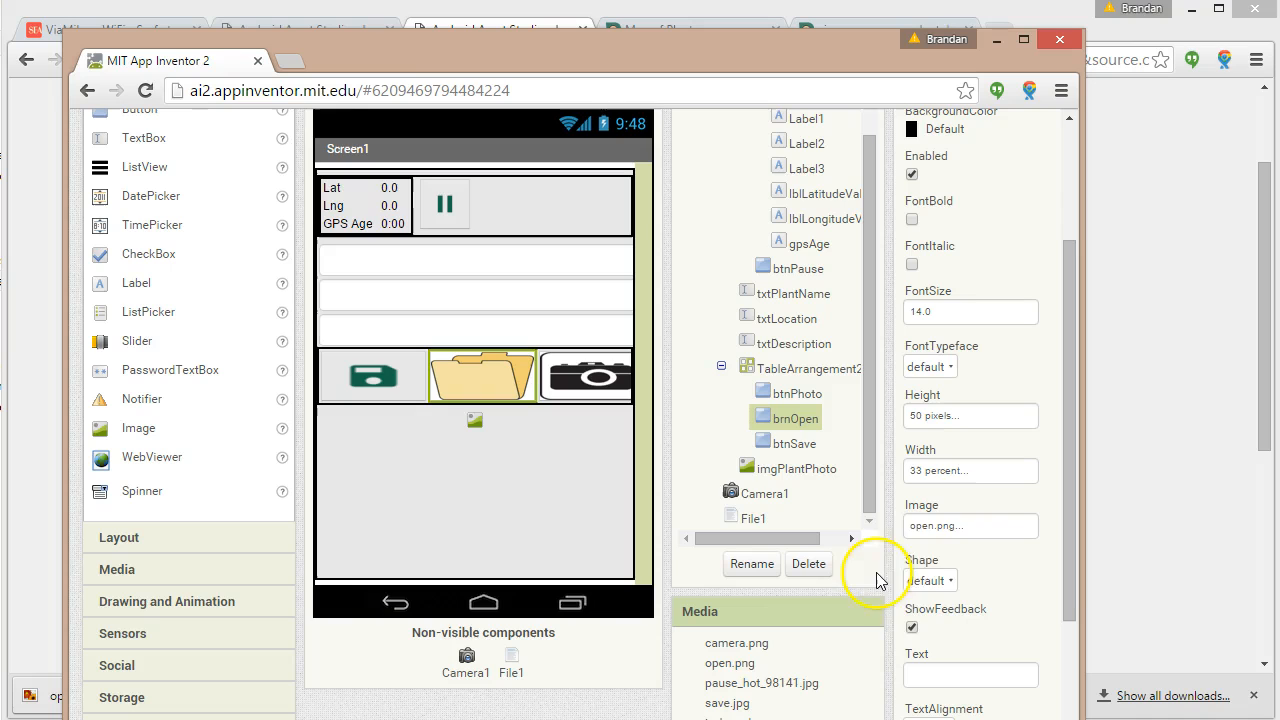
{"action": "left_click", "coordinate": [980, 527]}
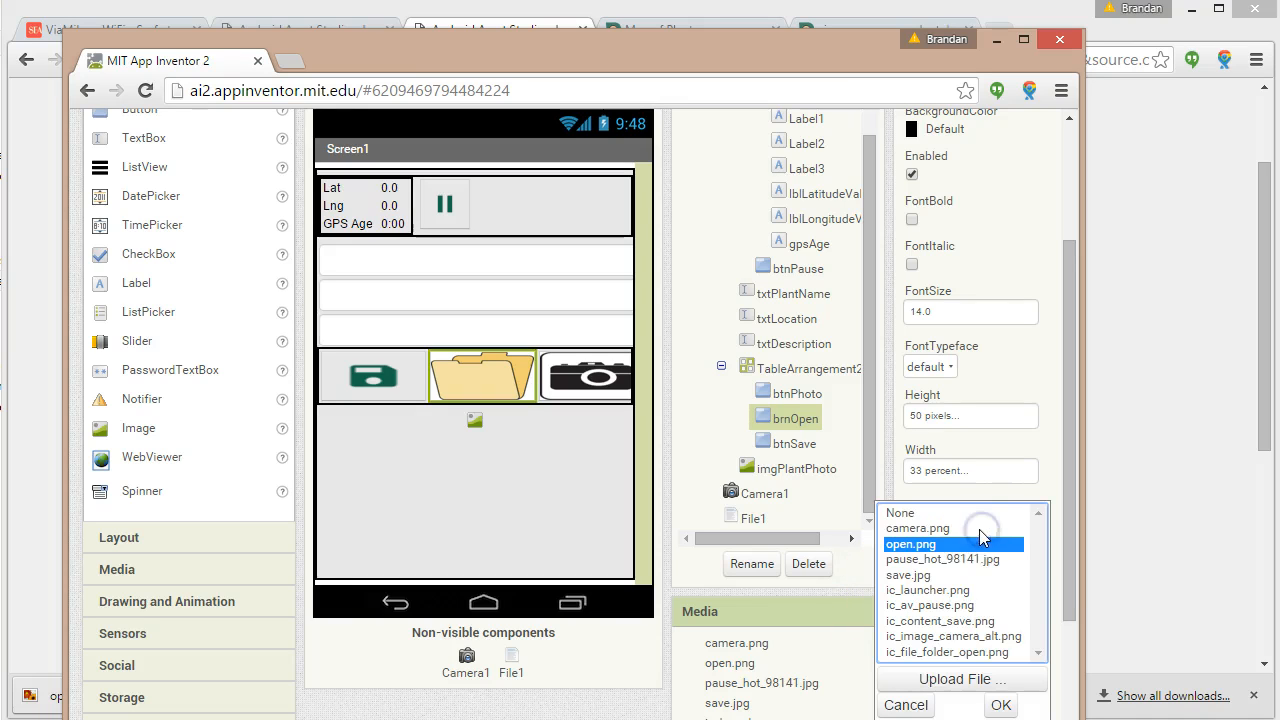
{"action": "left_click", "coordinate": [972, 652]}
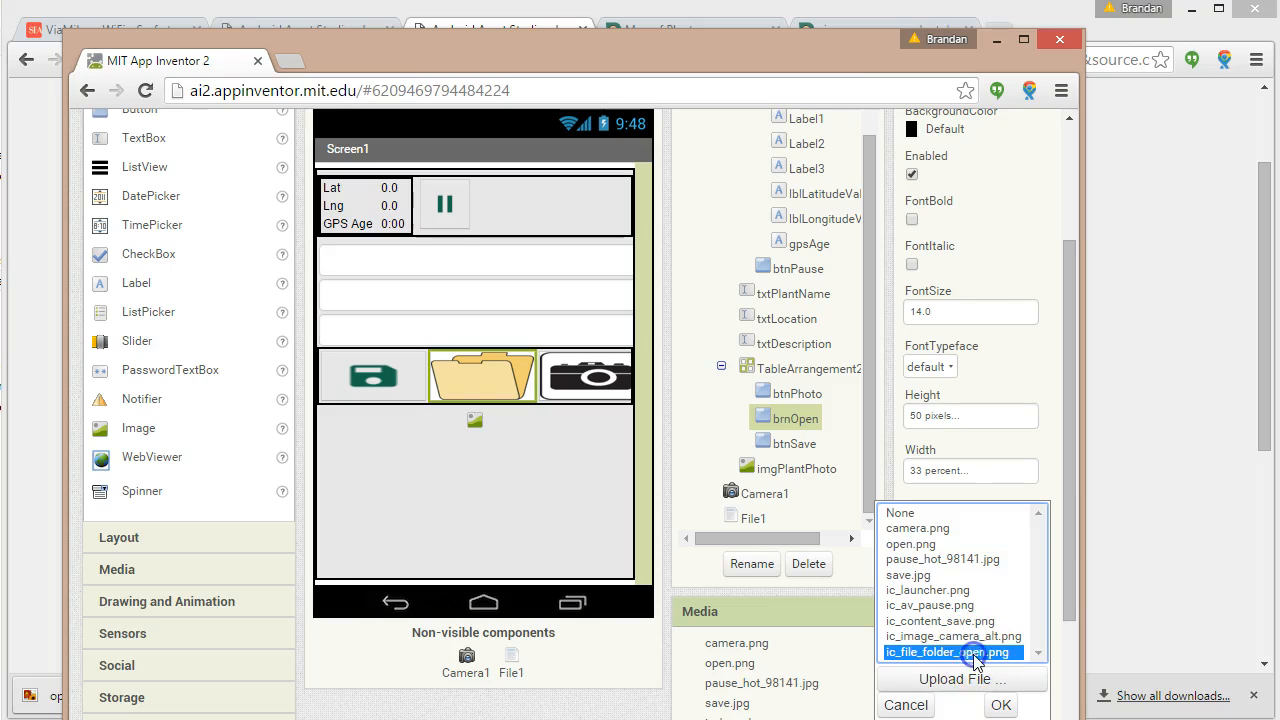
{"action": "left_click", "coordinate": [1000, 704]}
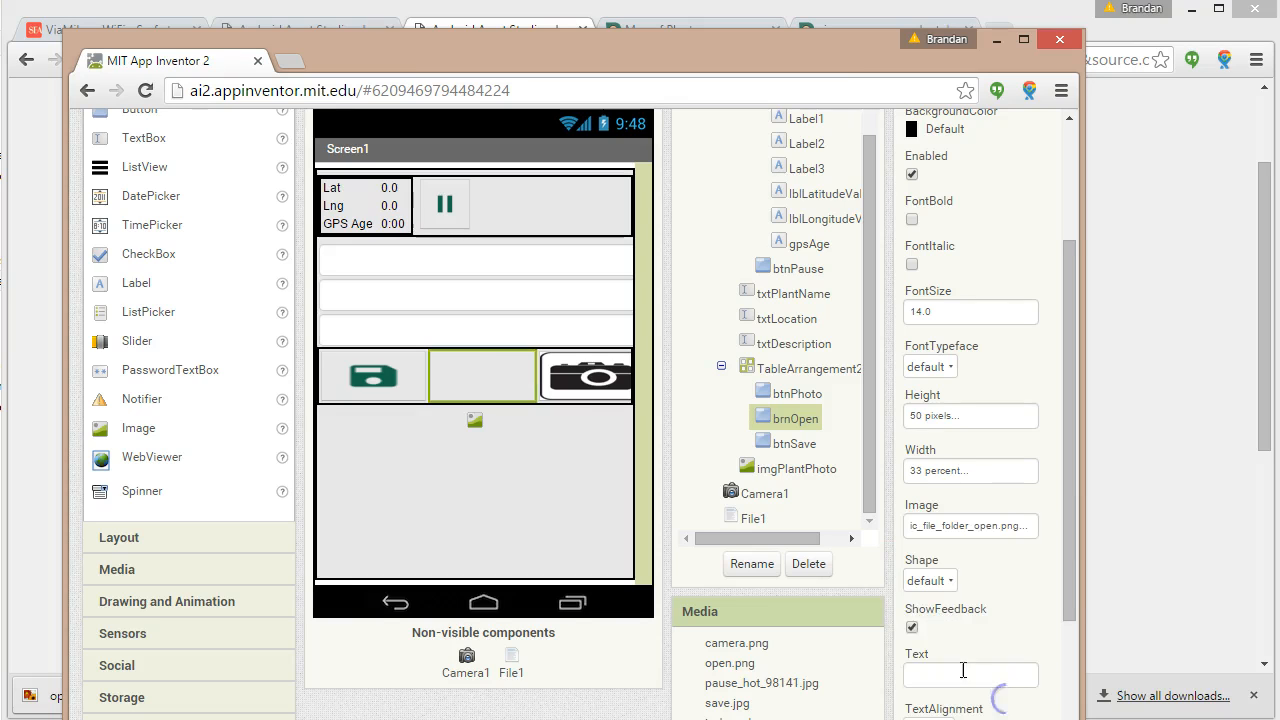
Set the image of the camera button btnPhoto to ic_image_camera_alt.png.
{"action": "left_click", "coordinate": [596, 384]}
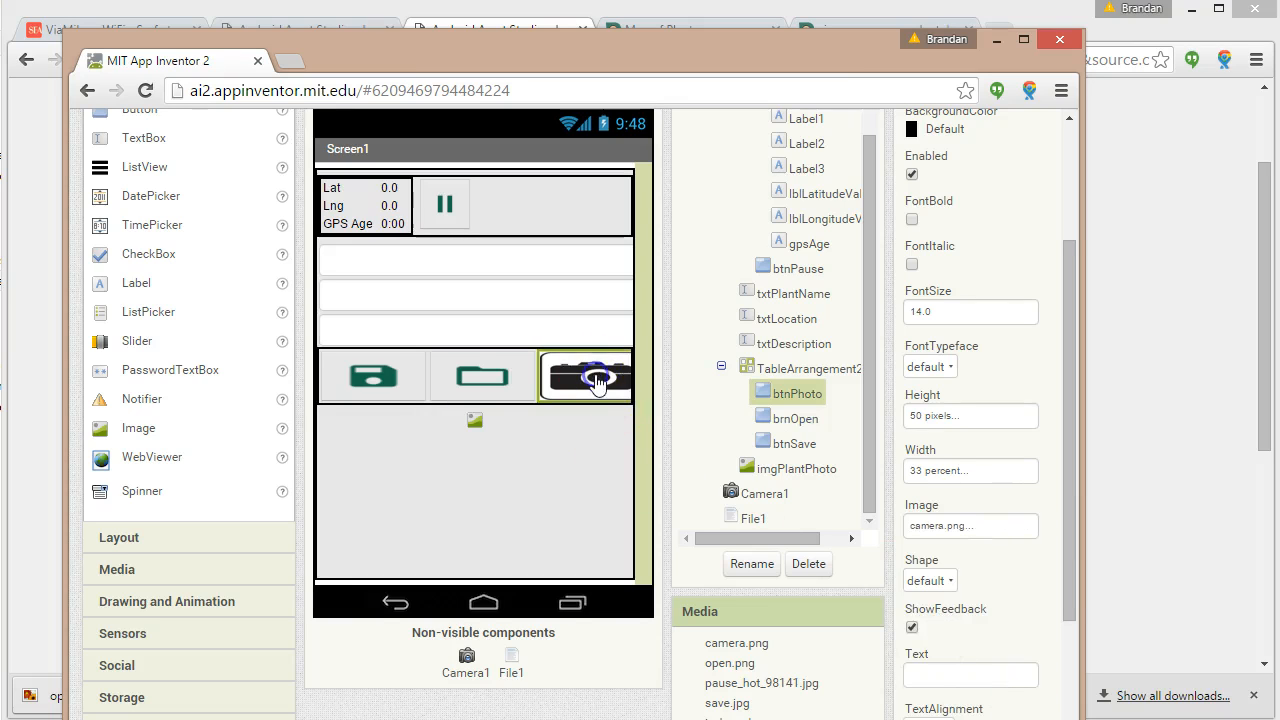
{"action": "left_click", "coordinate": [946, 530]}
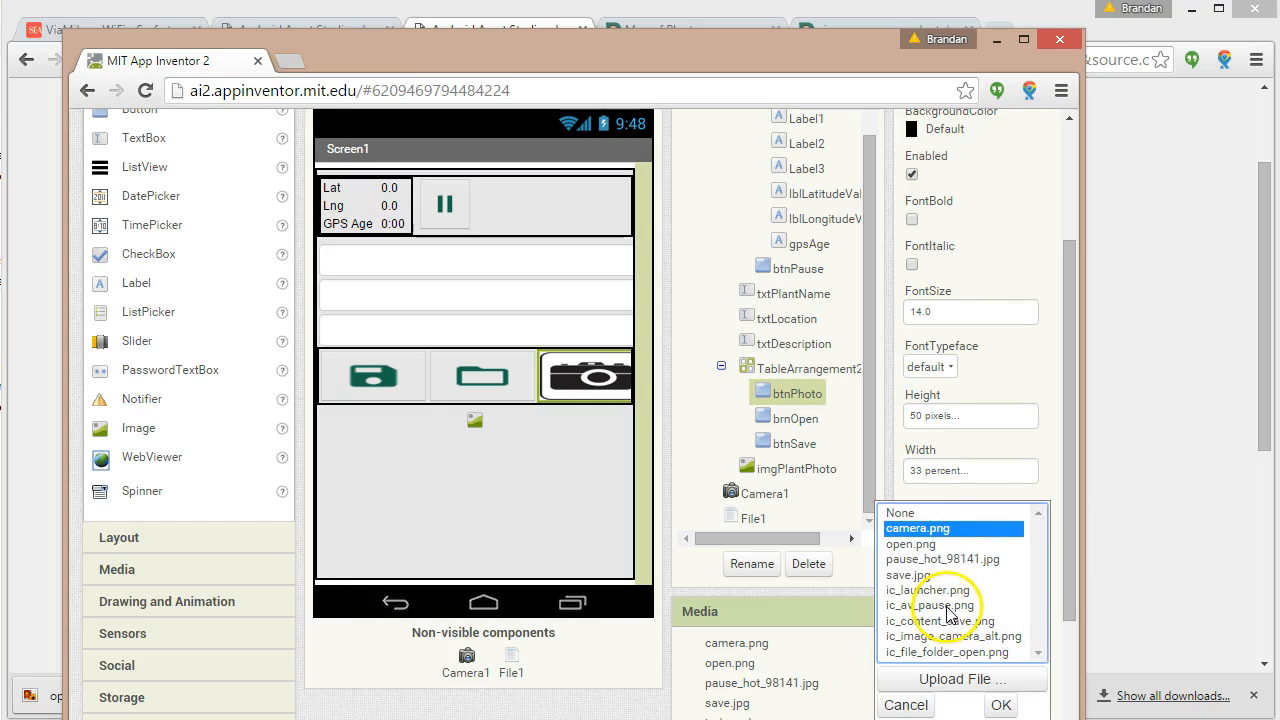
{"action": "left_click", "coordinate": [960, 636]}
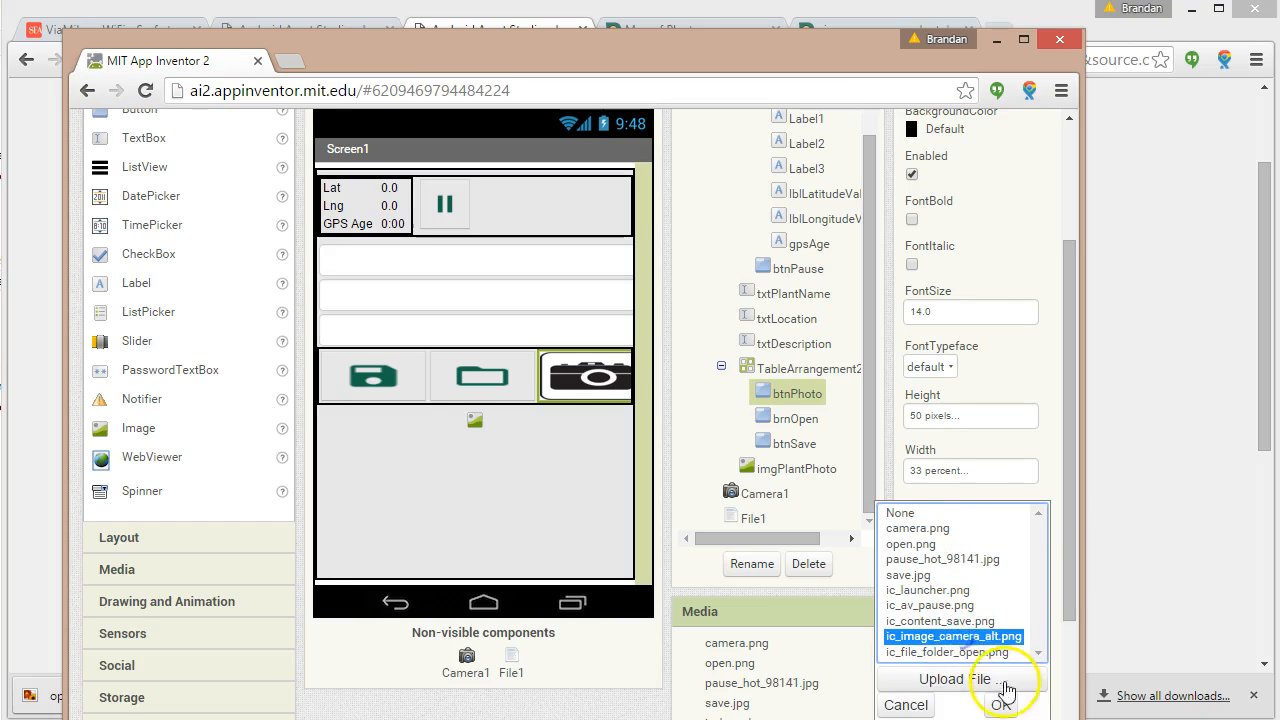
{"action": "left_click", "coordinate": [1001, 704]}
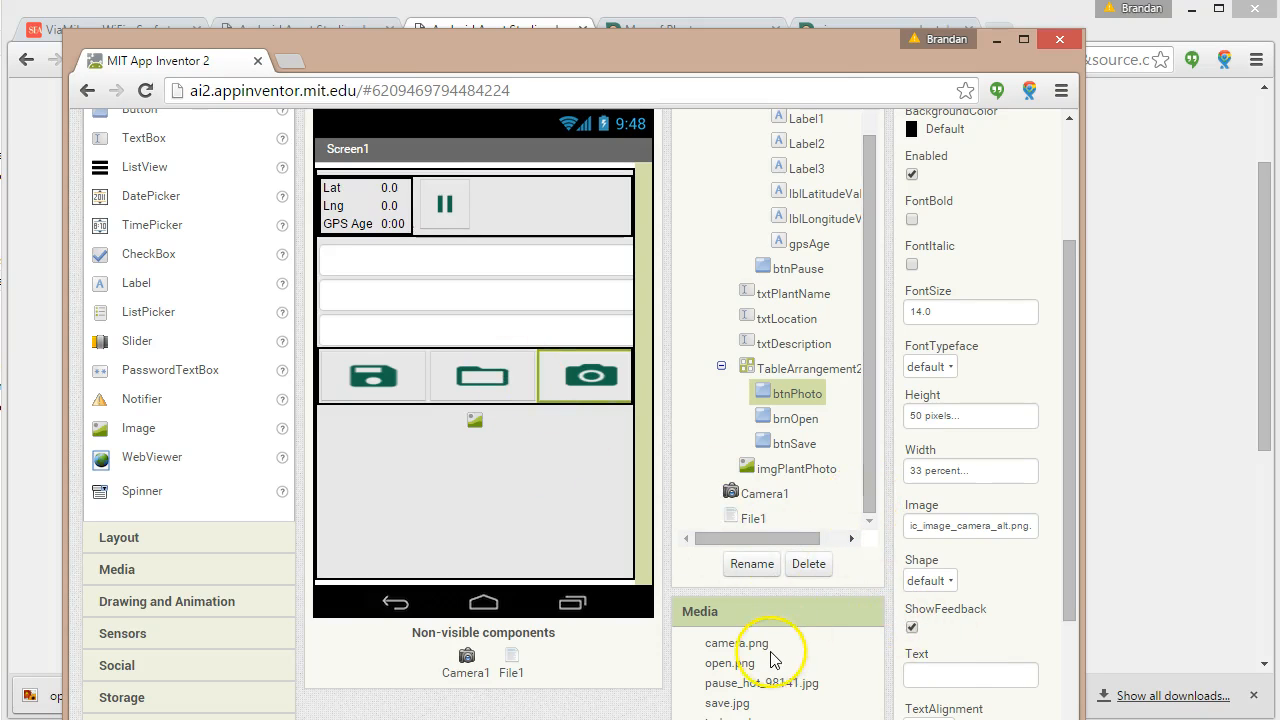
Delete the old pause image pause_hot_98141.jpg from the project's media.
{"action": "scroll", "coordinate": [783, 668], "scroll_direction": "down", "scroll_amount": 1}
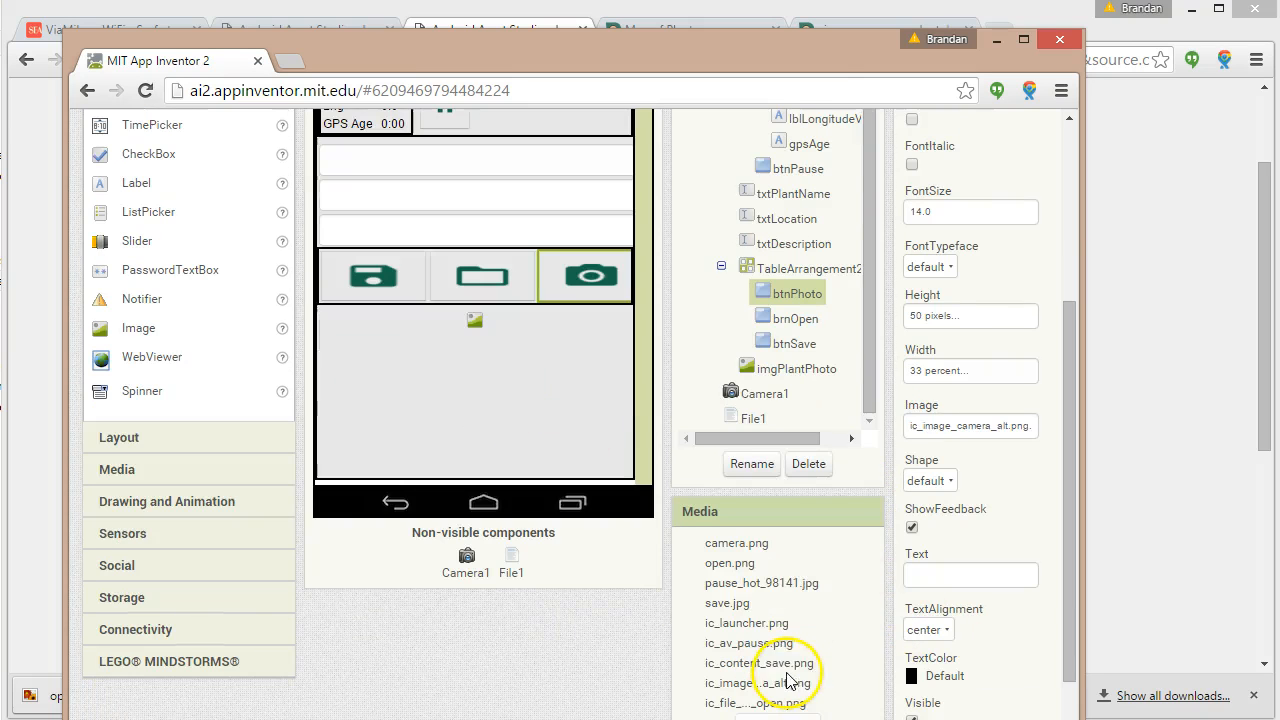
{"action": "left_click", "coordinate": [779, 585]}
{"action": "left_click", "coordinate": [918, 600]}
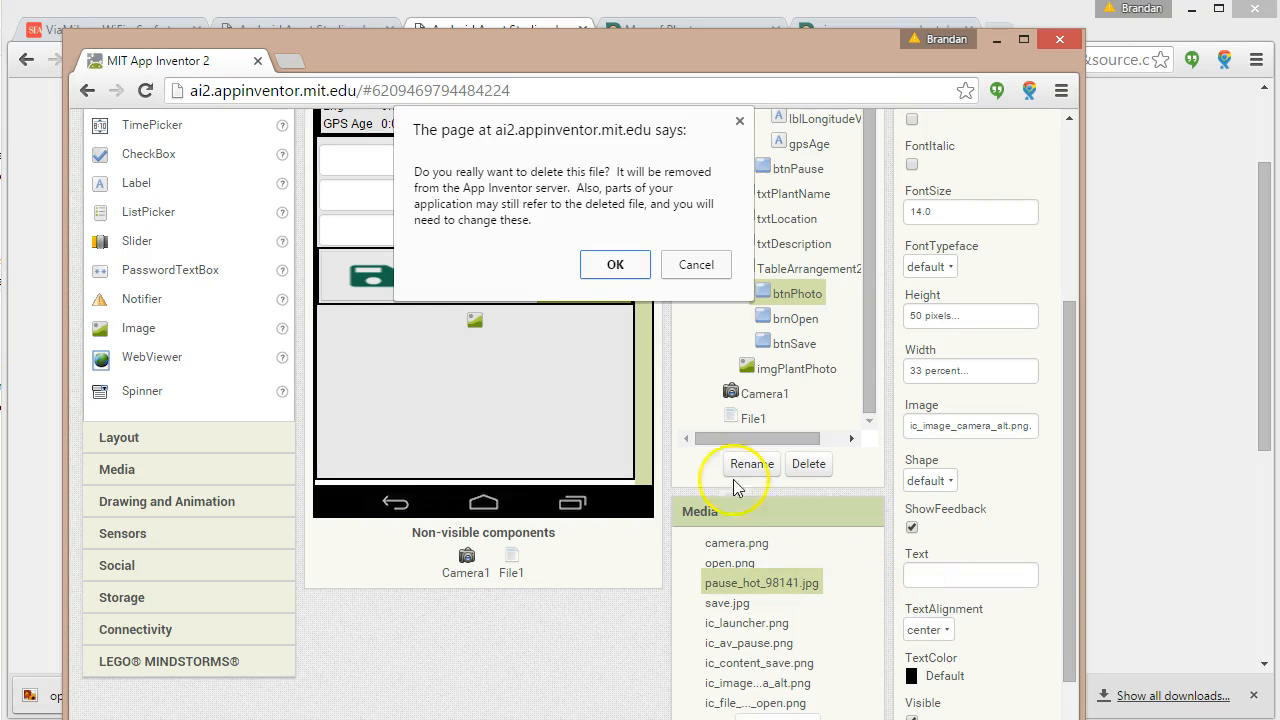
{"action": "left_click", "coordinate": [614, 267]}
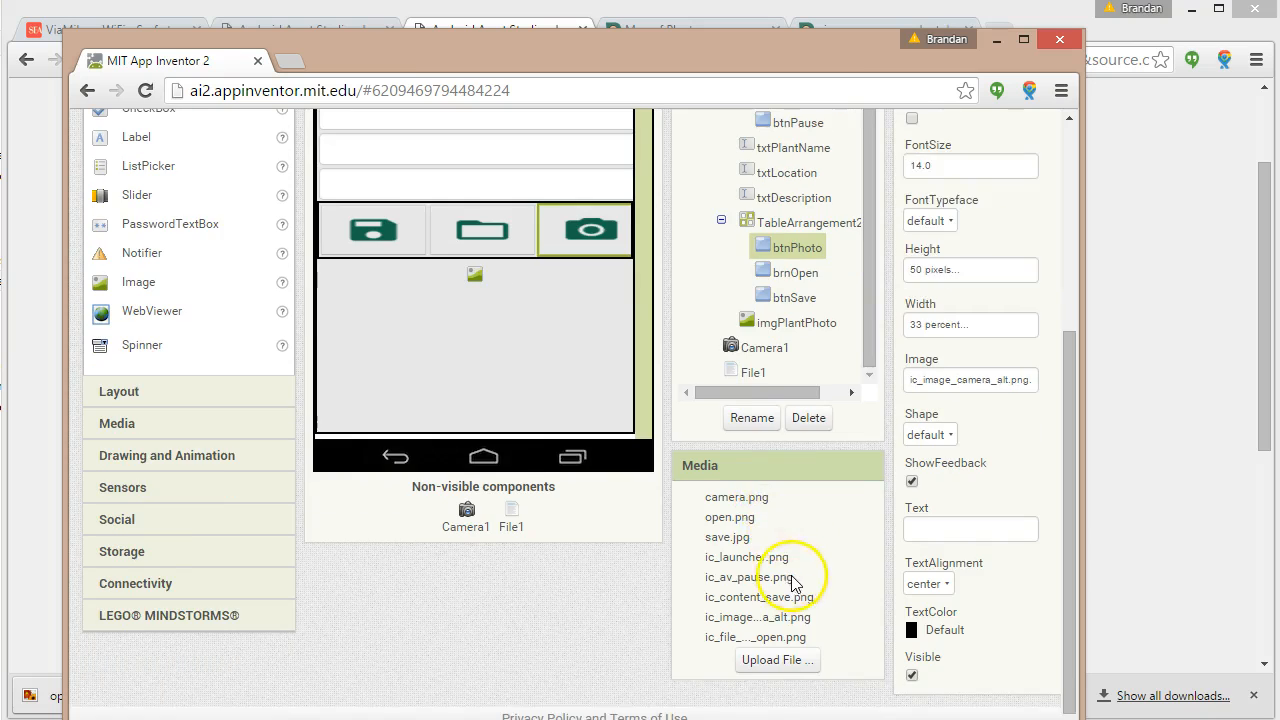
Review the button icons on Screen1 and switch to Android Asset Studio's action bar icon generator.
{"action": "scroll", "coordinate": [790, 560], "scroll_direction": "up", "scroll_amount": 1}
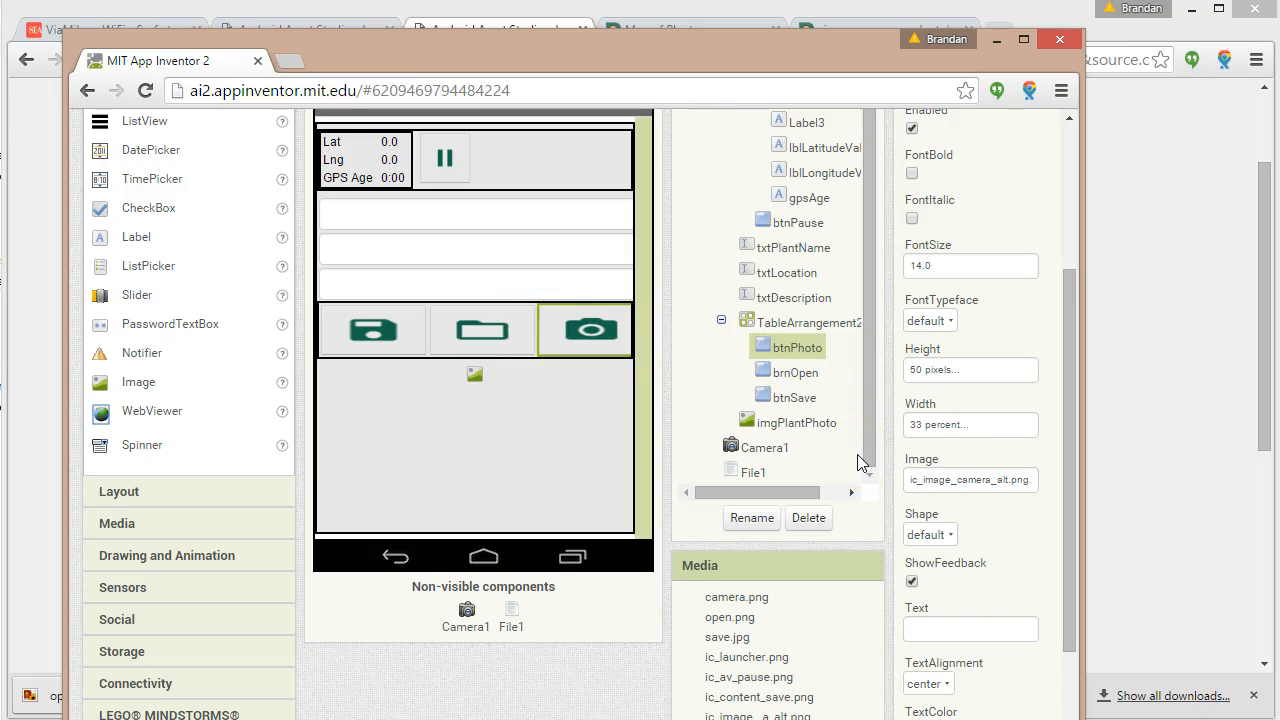
{"action": "scroll", "coordinate": [700, 426], "scroll_direction": "up", "scroll_amount": 1}
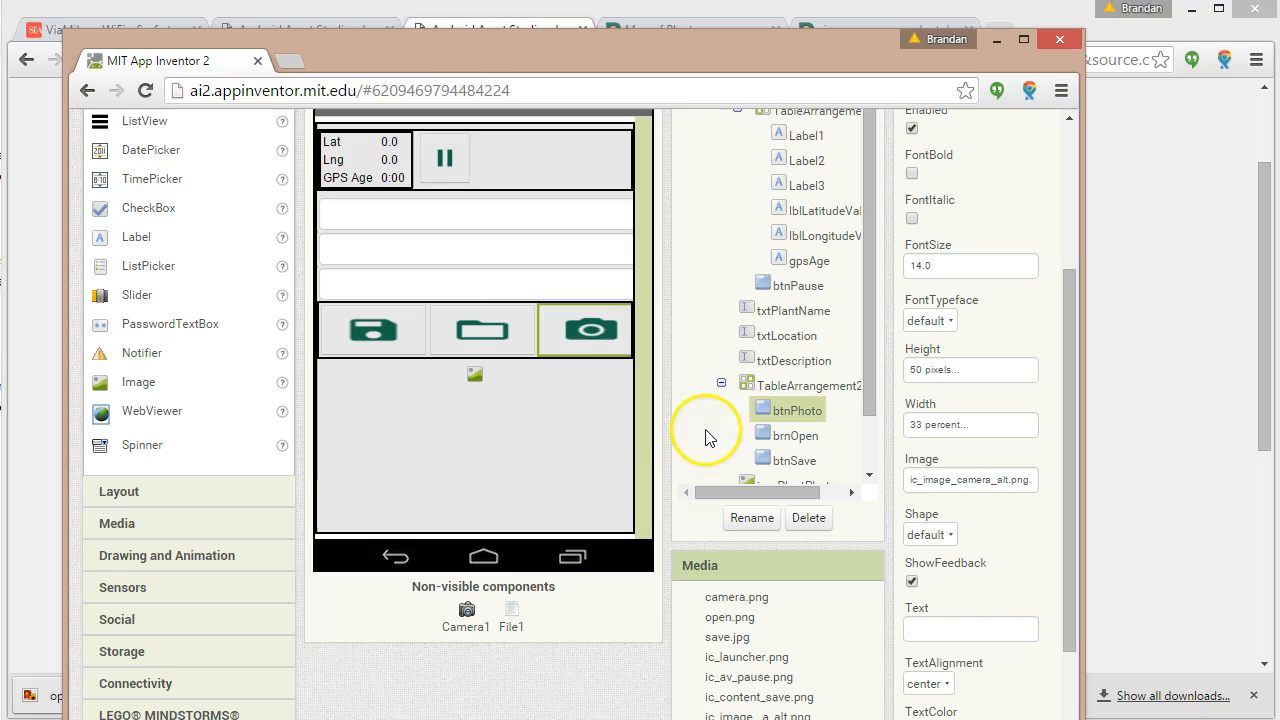
{"action": "left_click", "coordinate": [455, 31]}
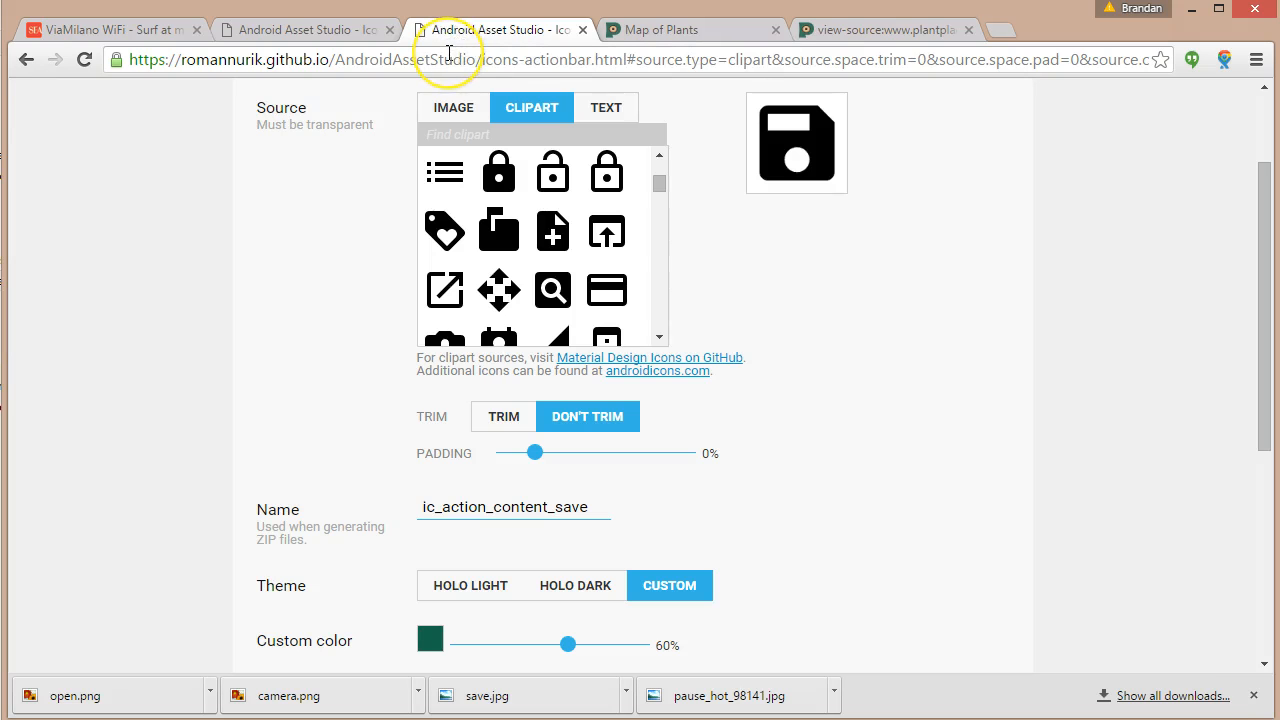